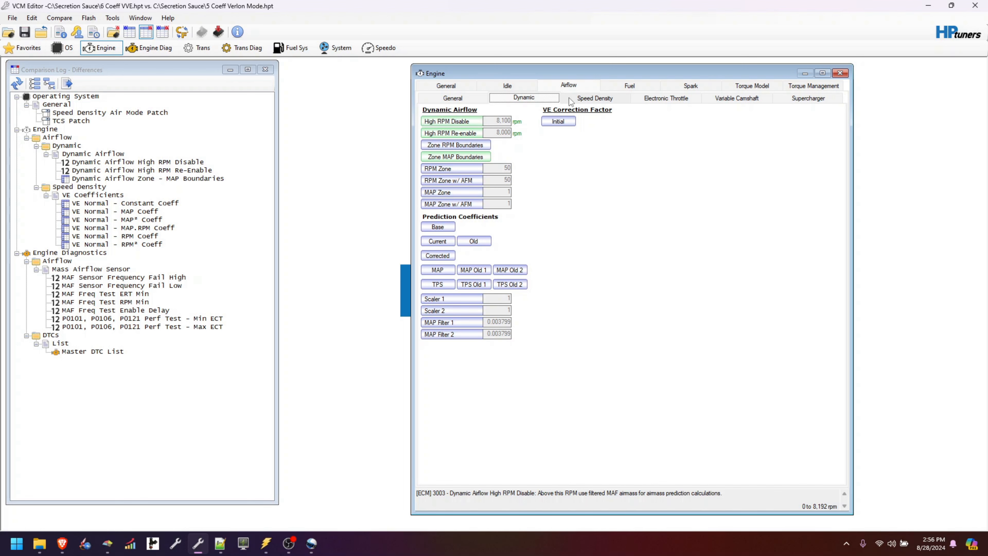
Review the green-flagged differences in the Speed Density VE coefficients, the Engine Diagnostics airflow settings and DTCs P0101 to P0103
click(579, 99)
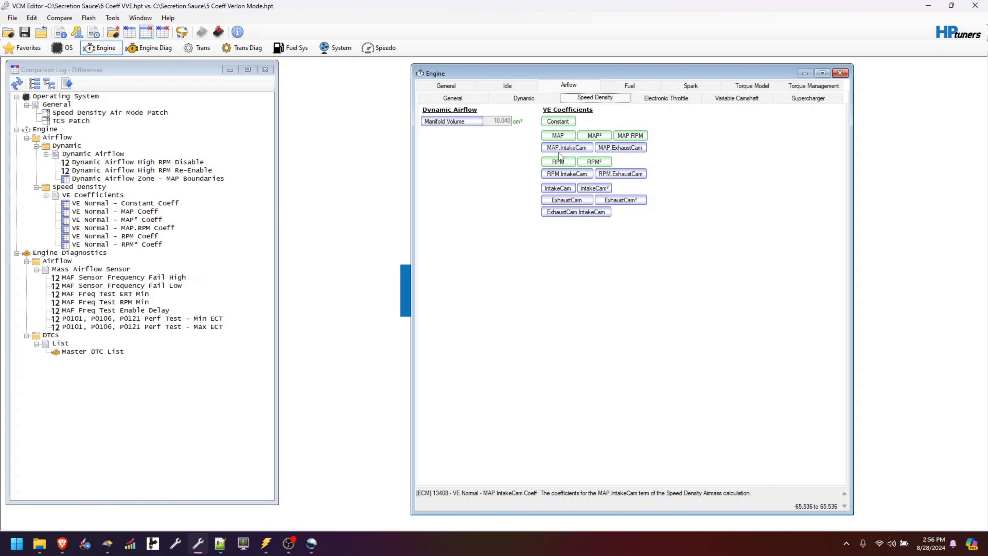
click(150, 47)
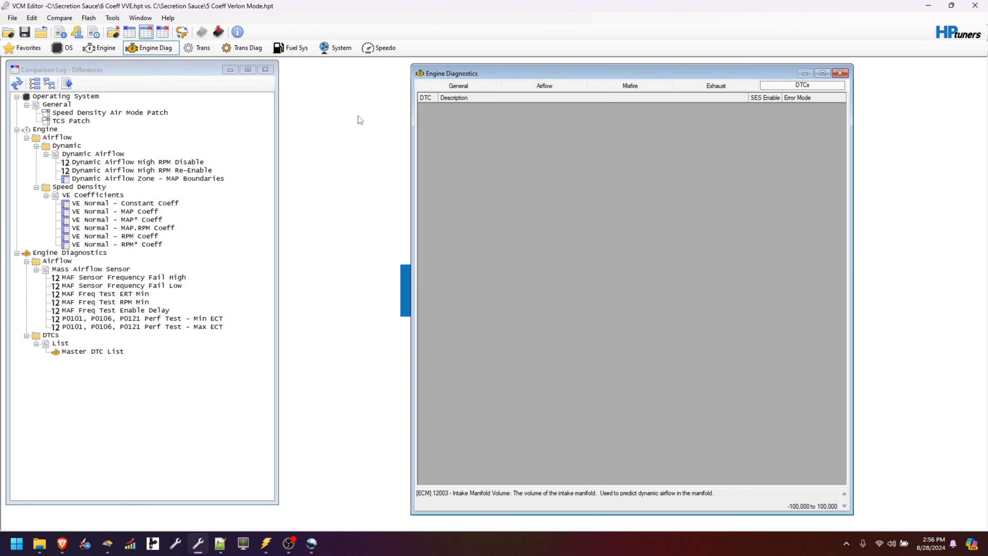
click(623, 89)
click(564, 87)
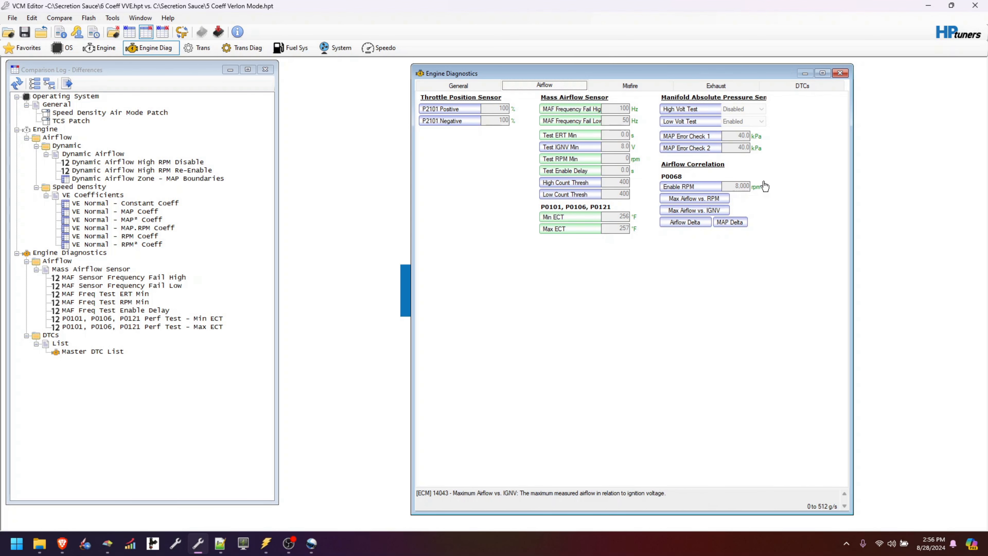
click(803, 86)
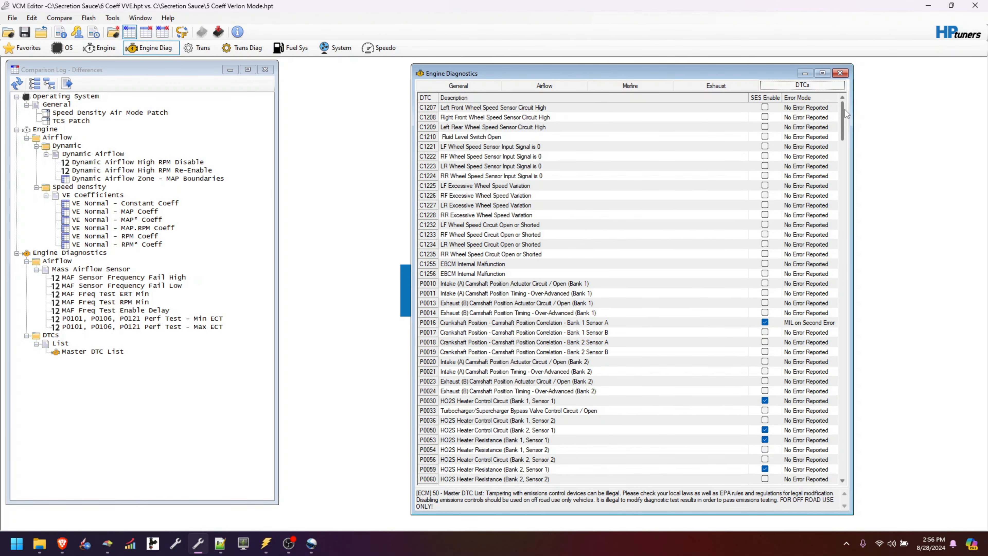
drag(846, 114, 848, 157)
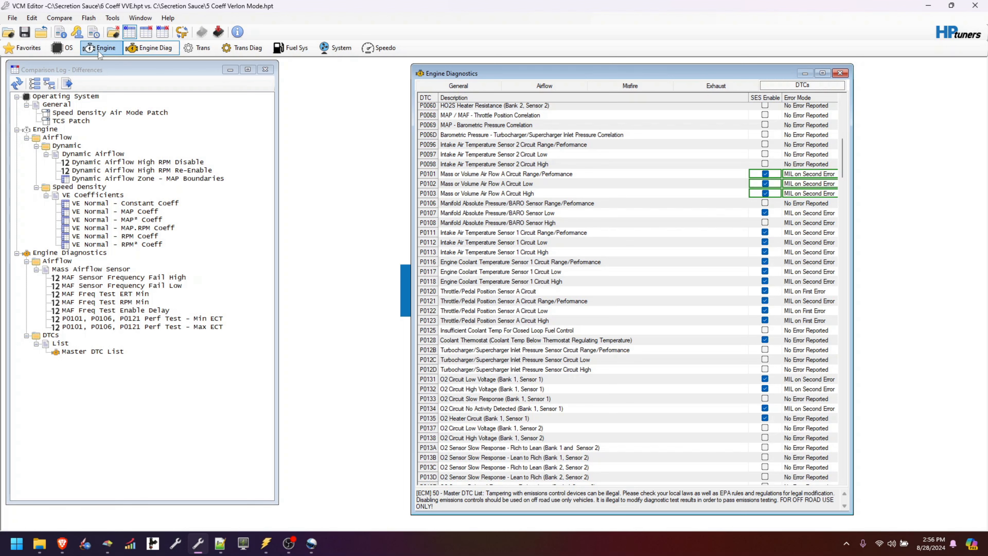
Open the Virtual Volumetric Efficiency table editor and set its VE mode to Manifold Switch Open
click(32, 19)
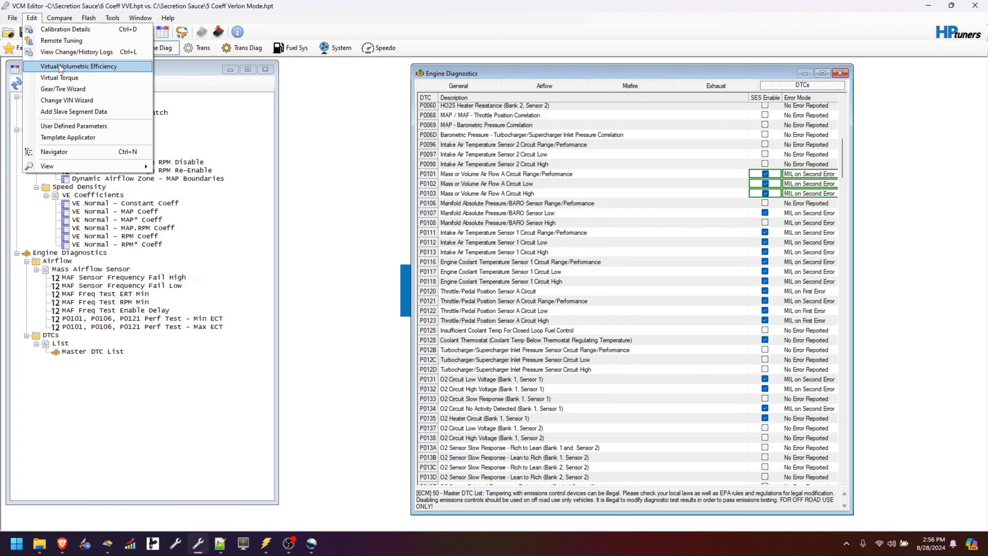
click(77, 66)
click(867, 45)
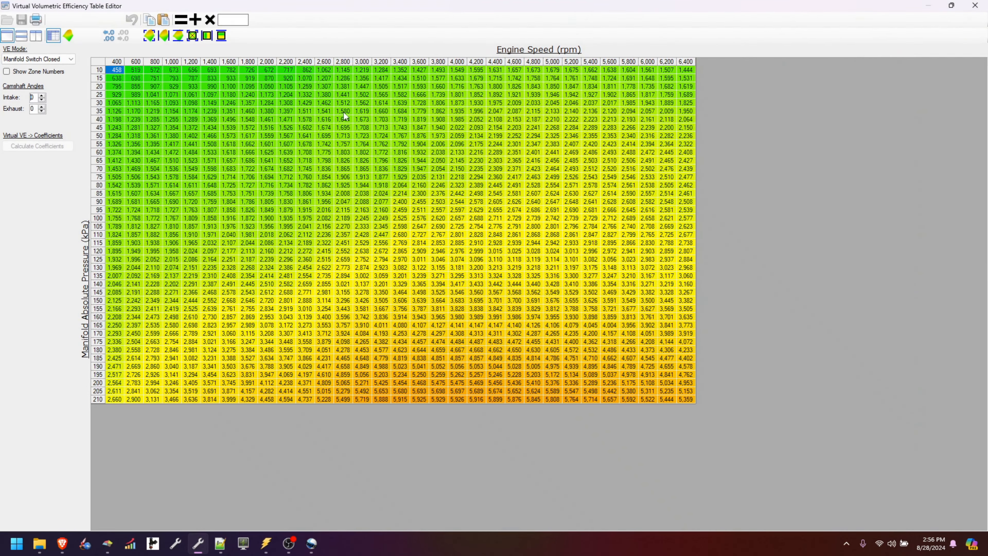
click(46, 61)
click(29, 76)
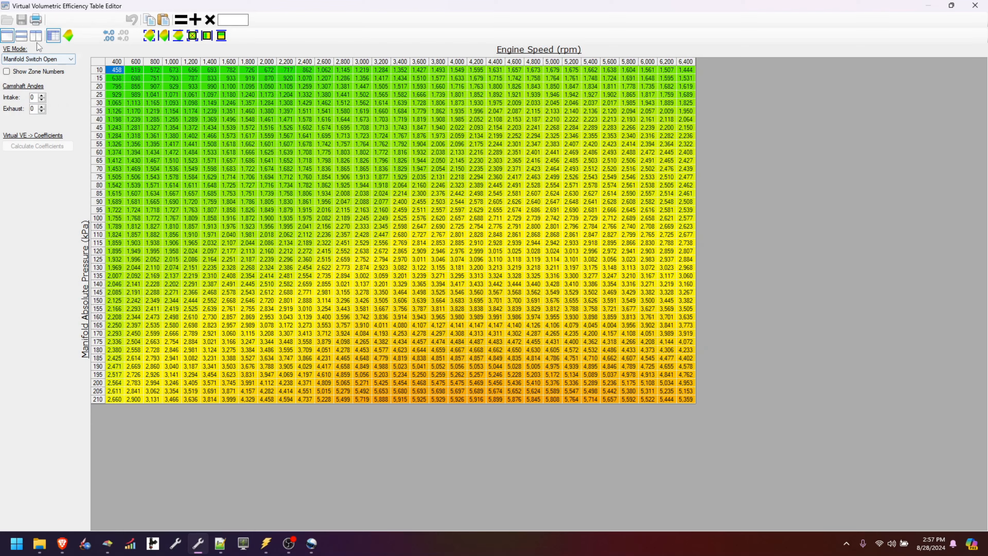
Display the VVE table's 3D surface beside it, enlarge the graph area and rotate the surface to examine its shape
click(69, 36)
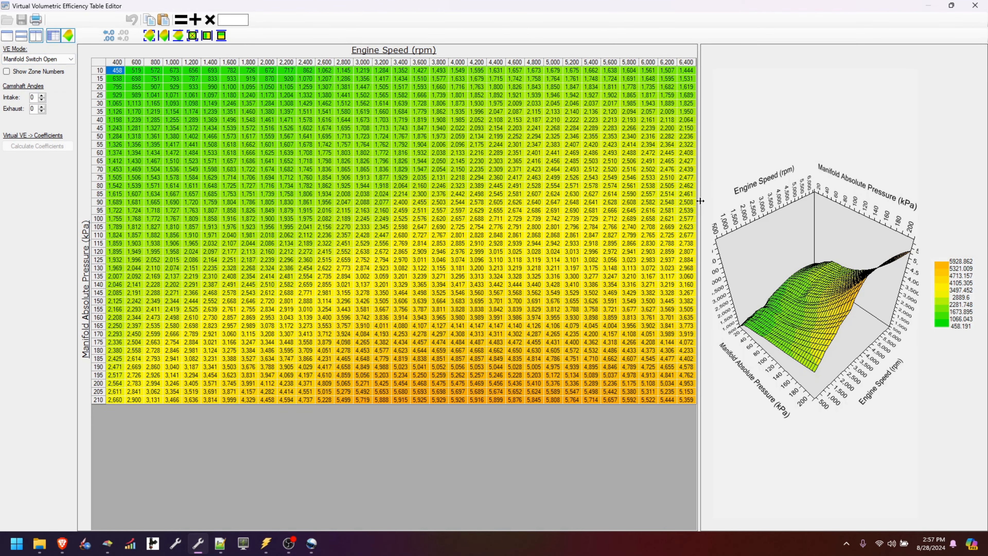
drag(700, 200, 364, 211)
drag(619, 316, 658, 322)
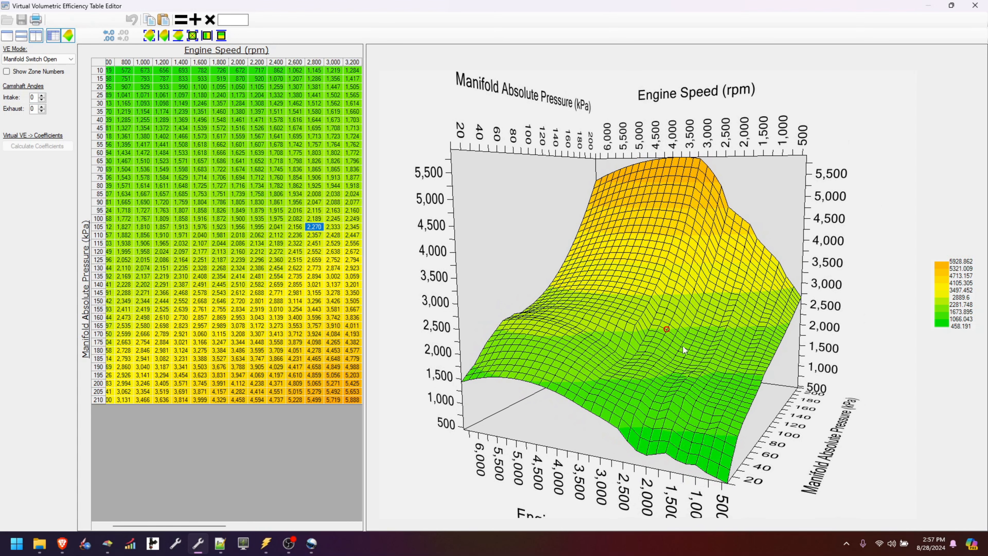
drag(647, 375, 638, 379)
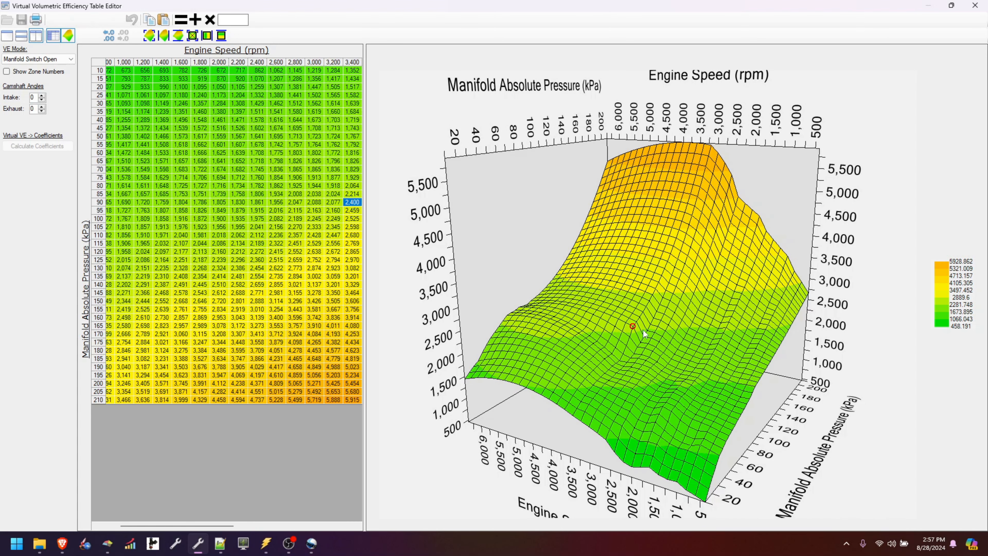
click(634, 339)
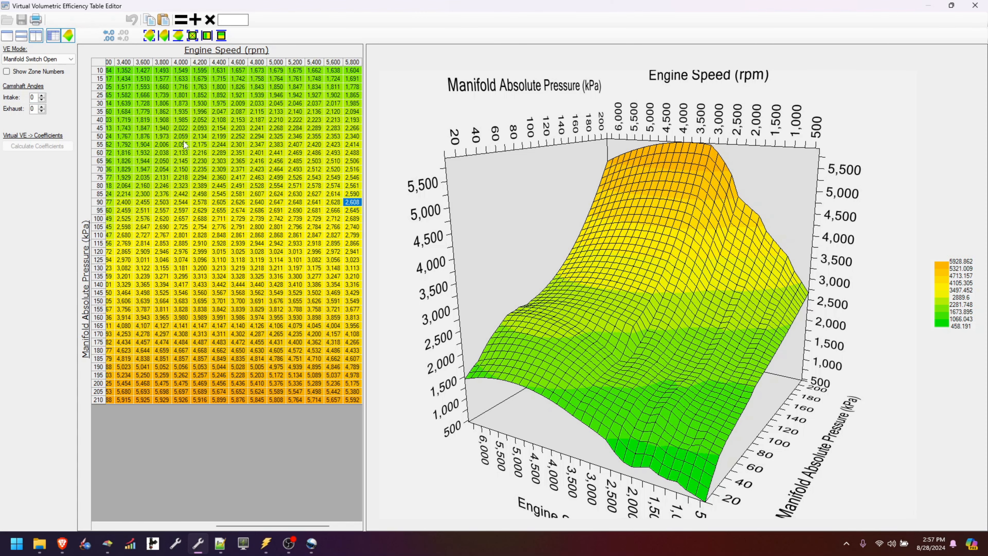
Show the zone numbers in the VVE table and copy the entire table
click(55, 72)
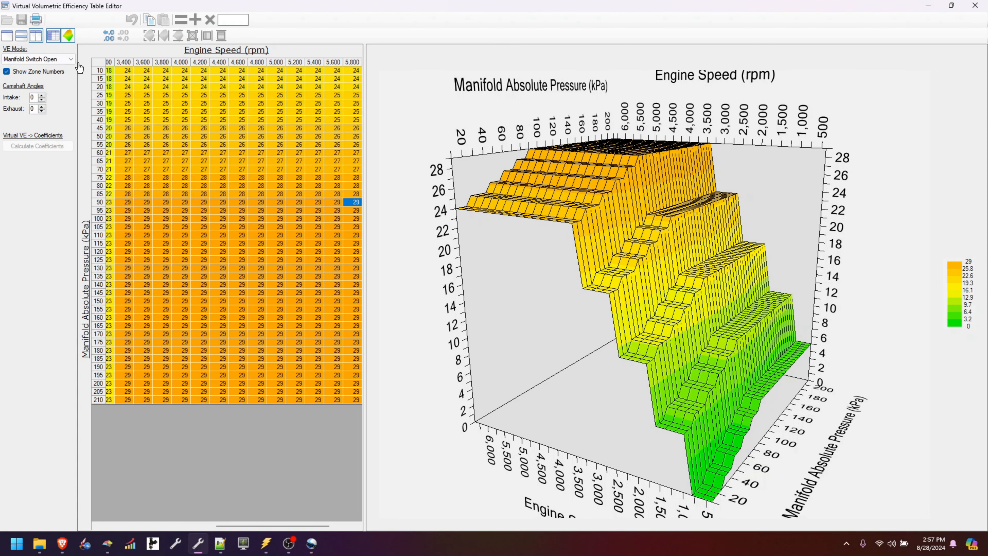
right_click(99, 63)
click(123, 75)
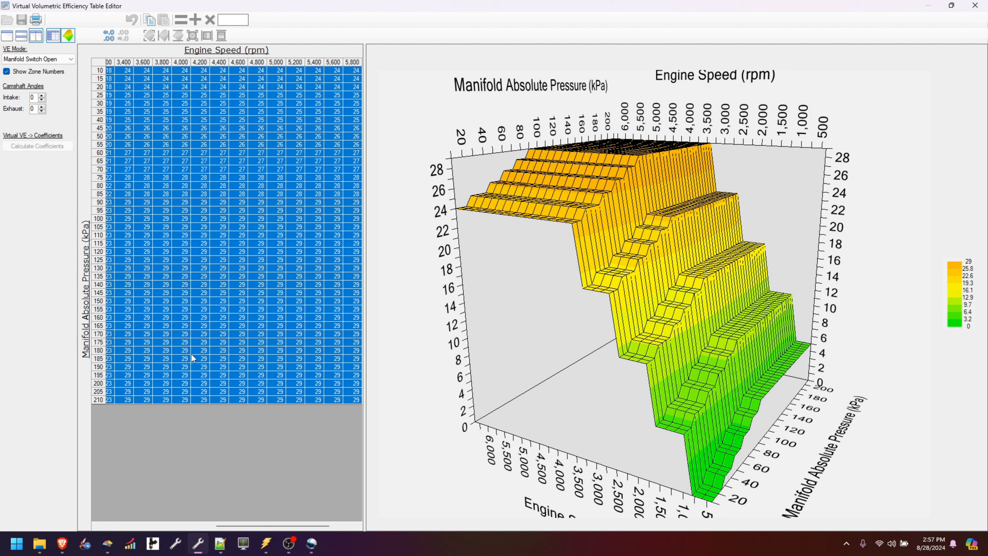
Switch to VVE Assistant, paste the copied zone numbers into its Professional Mode Coefficient Editor and save the zone definitions
click(108, 550)
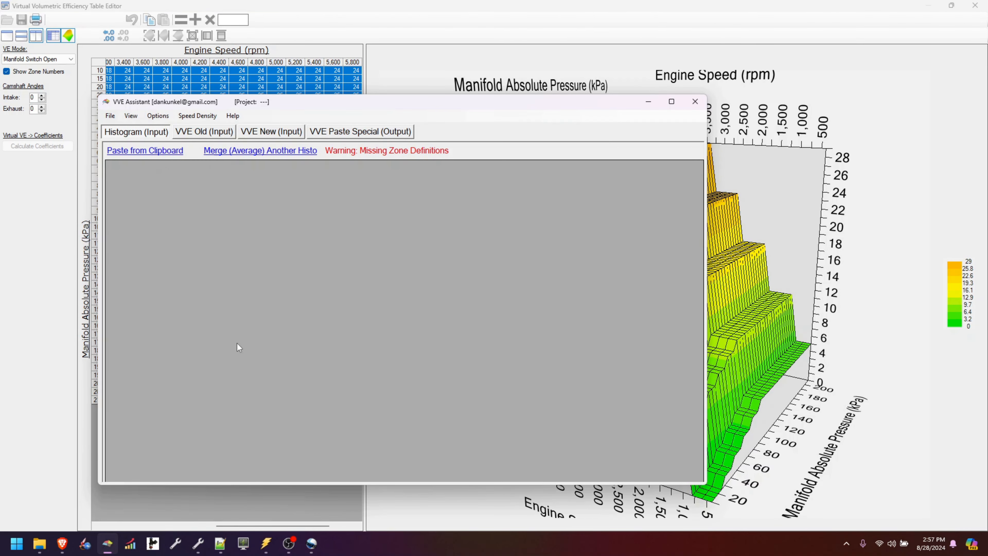
key(F3)
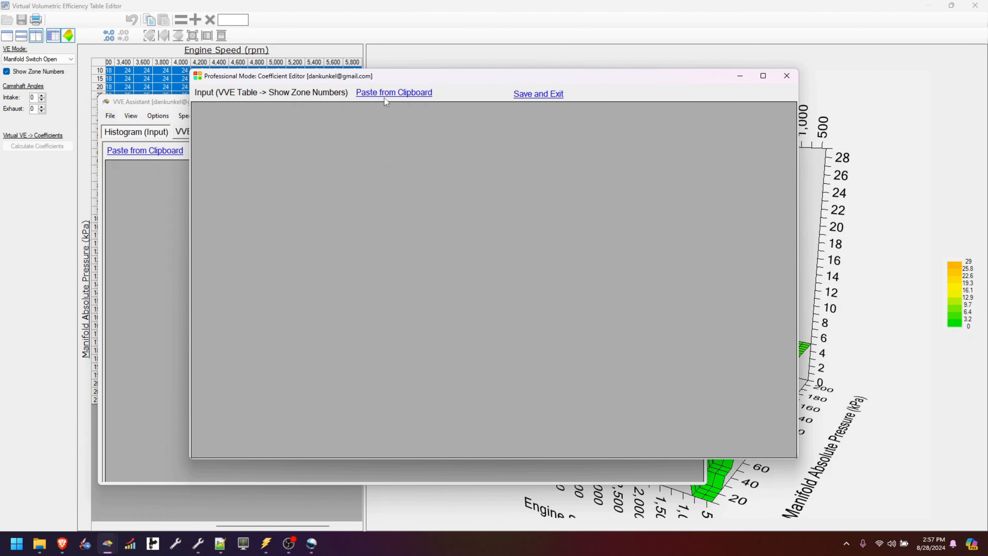
click(384, 97)
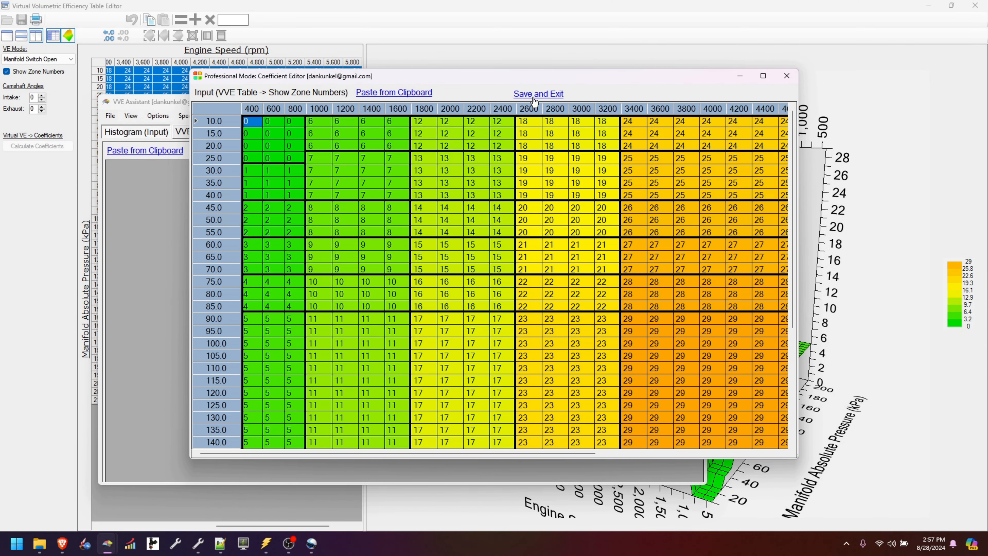
click(533, 94)
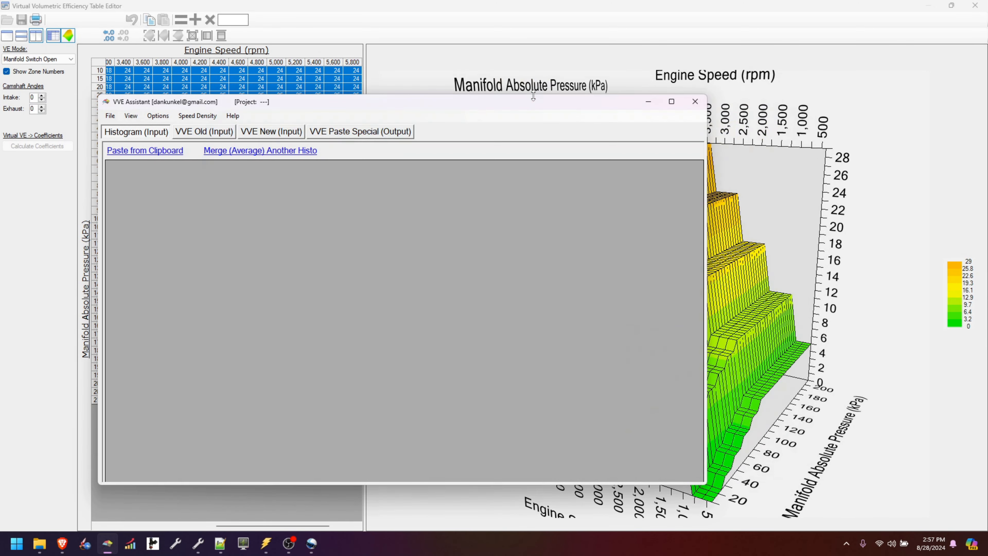
Copy the VVE CL (S) histogram from VCM Scanner and paste it into VVE Assistant's Histogram (Input) table
click(266, 543)
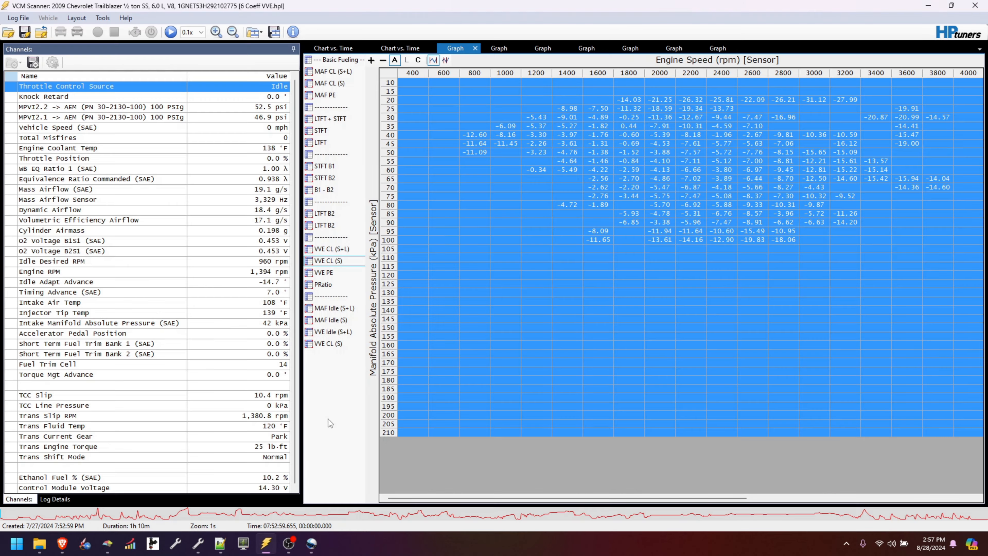
right_click(466, 187)
click(490, 201)
mouse_move(267, 551)
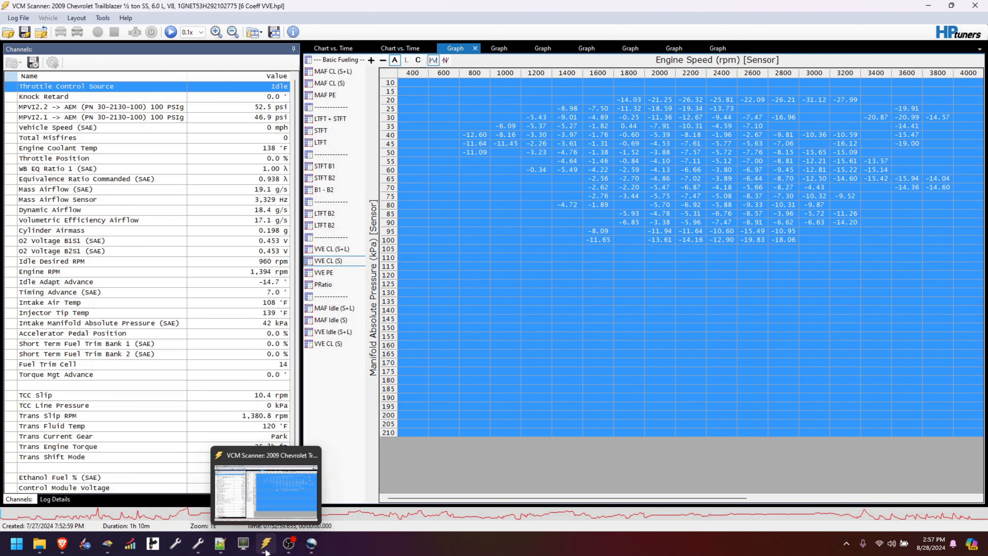
click(108, 544)
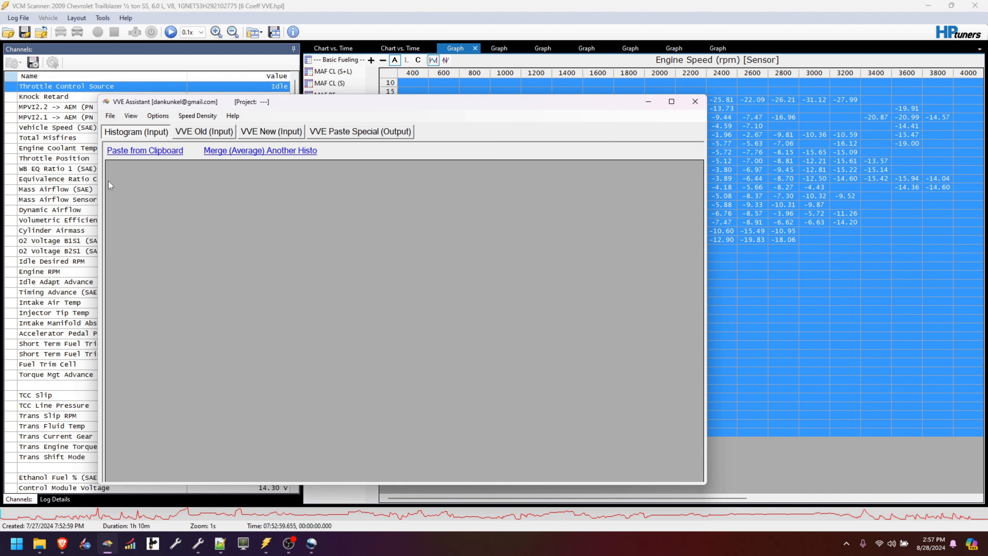
click(133, 154)
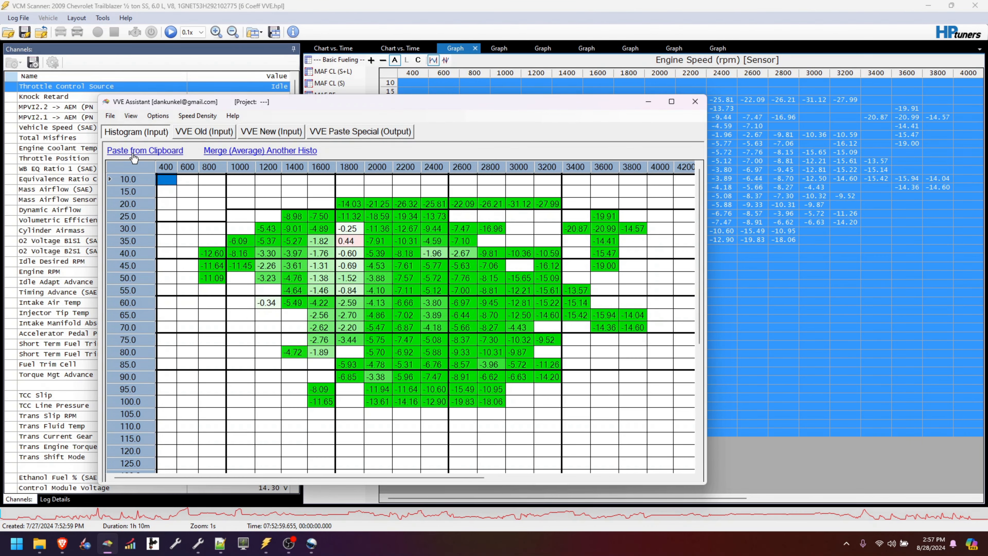
Return to the VVE table editor, hide the zone numbers and copy the whole Manifold Switch Open VVE table
click(198, 550)
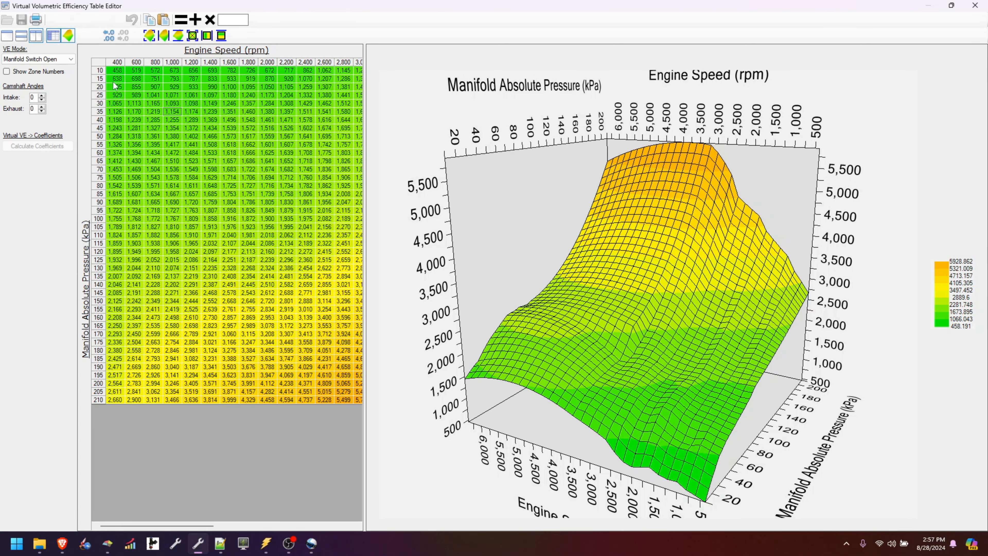
click(69, 60)
click(63, 88)
click(98, 63)
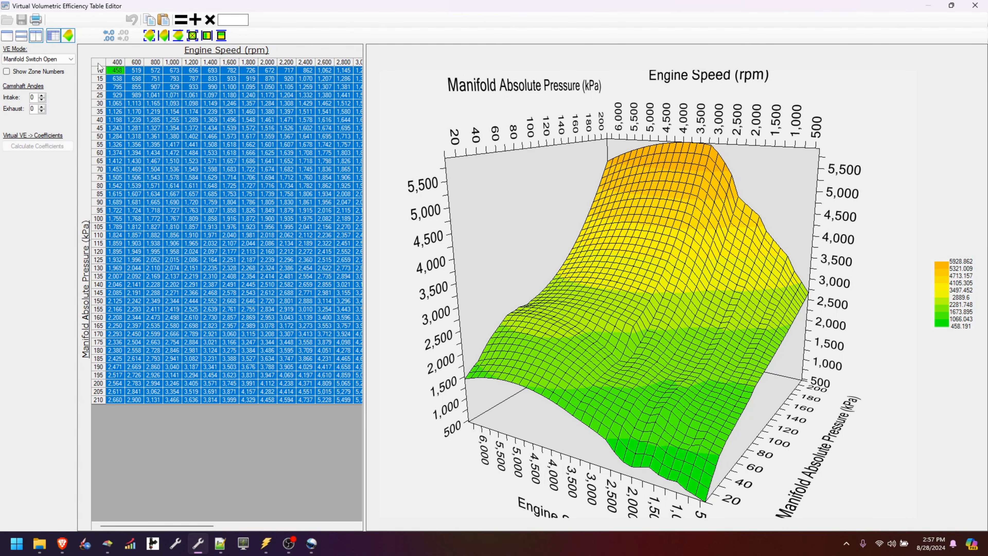
right_click(99, 67)
click(128, 82)
Maximize VVE Assistant and paste the copied VVE table into VVE Old (Input)
click(108, 544)
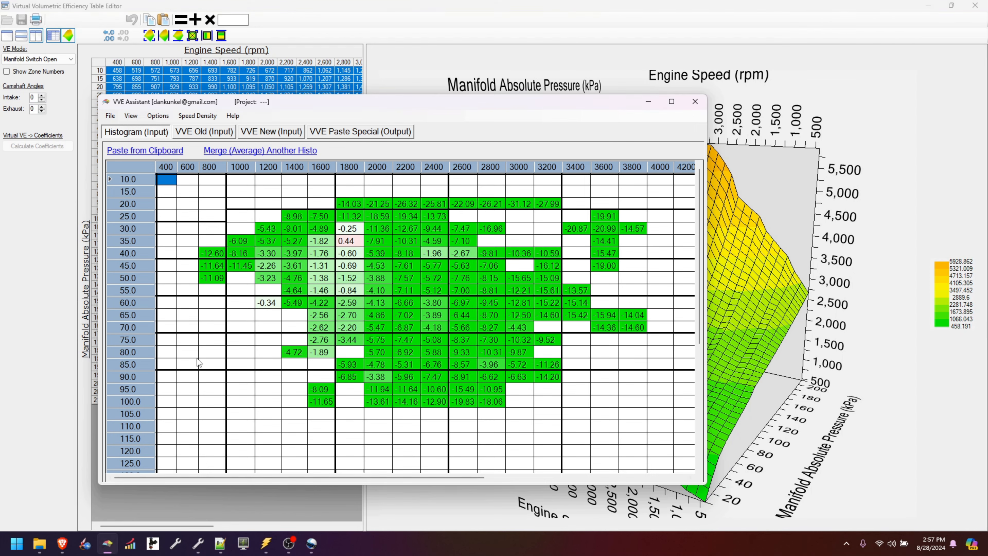
double_click(315, 105)
click(117, 33)
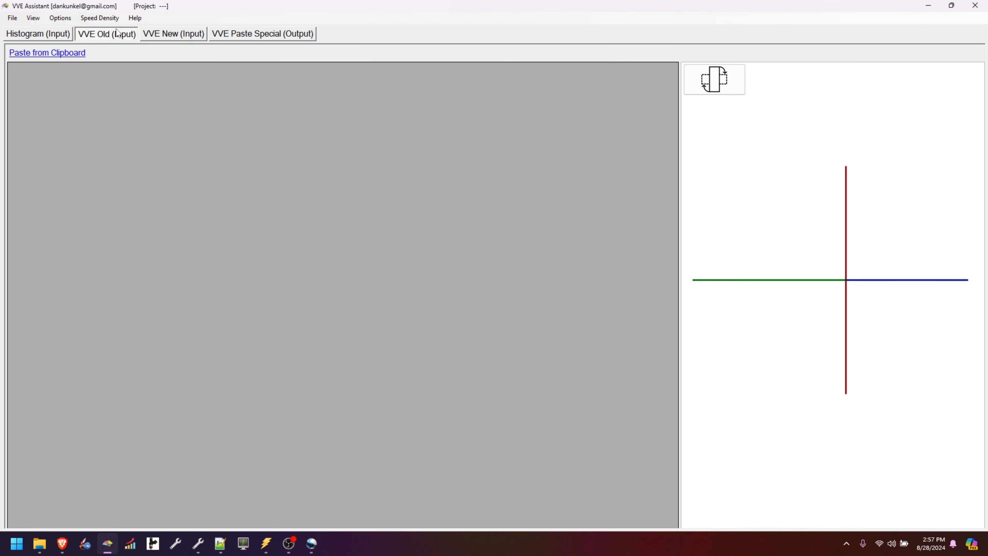
click(68, 53)
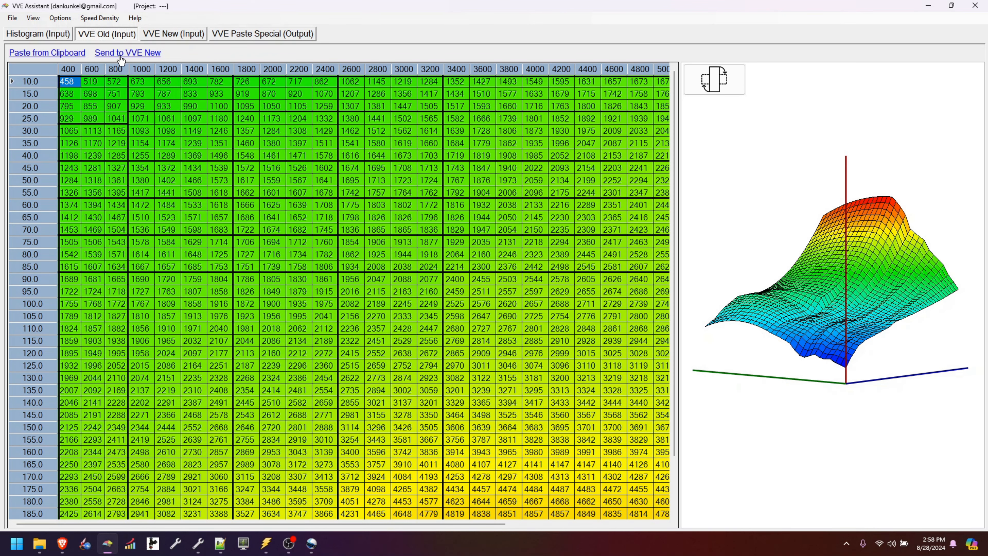
Send the VVE Old table to VVE New and display the VVE New (Input) data
click(172, 36)
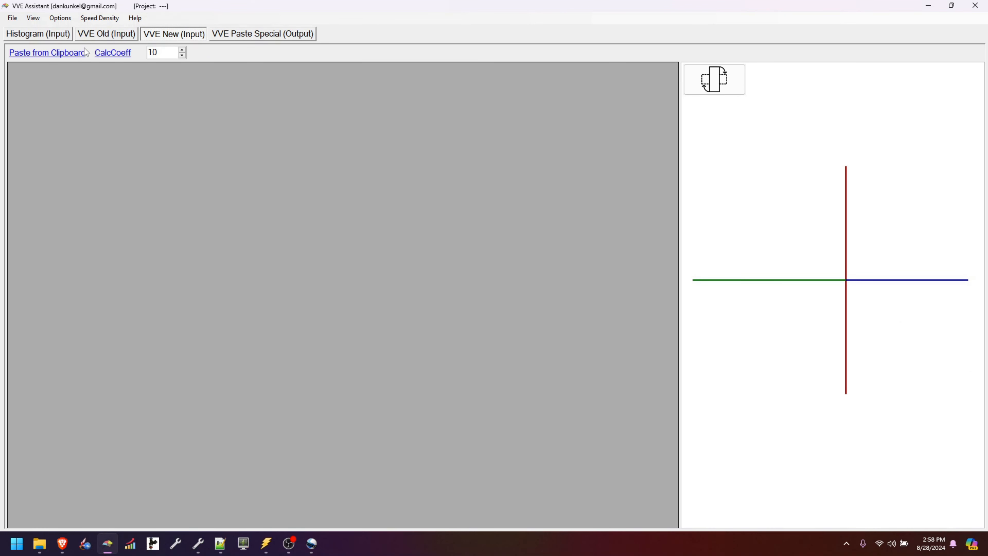
click(99, 34)
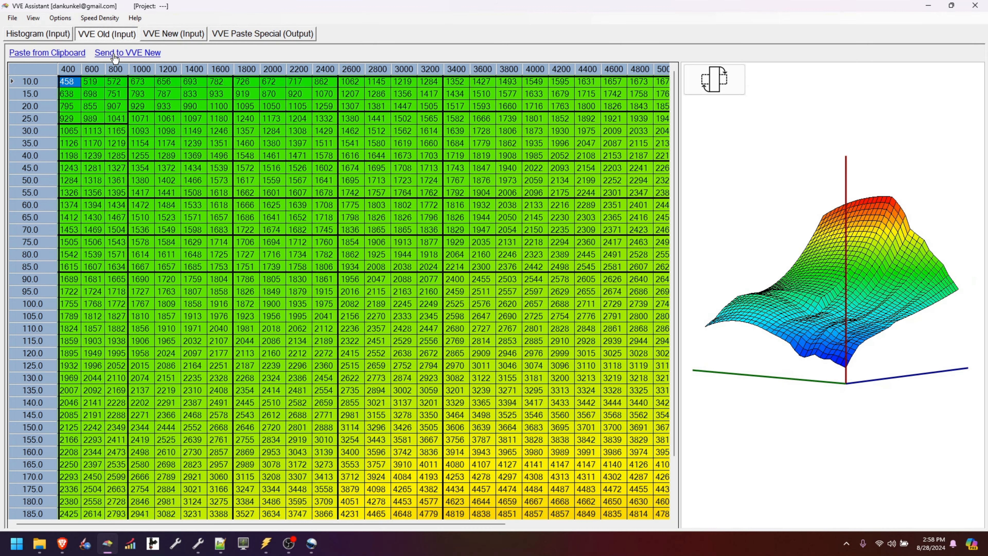
click(118, 53)
click(66, 53)
click(109, 53)
click(167, 35)
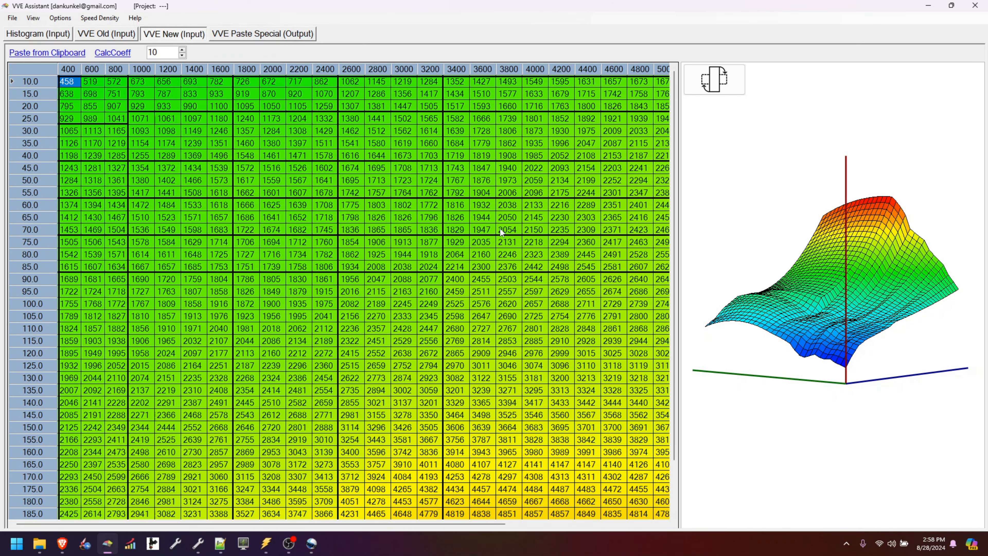
Check the VVE Paste Special output, then enlarge the VVE New 3D surface for a closer look
click(255, 38)
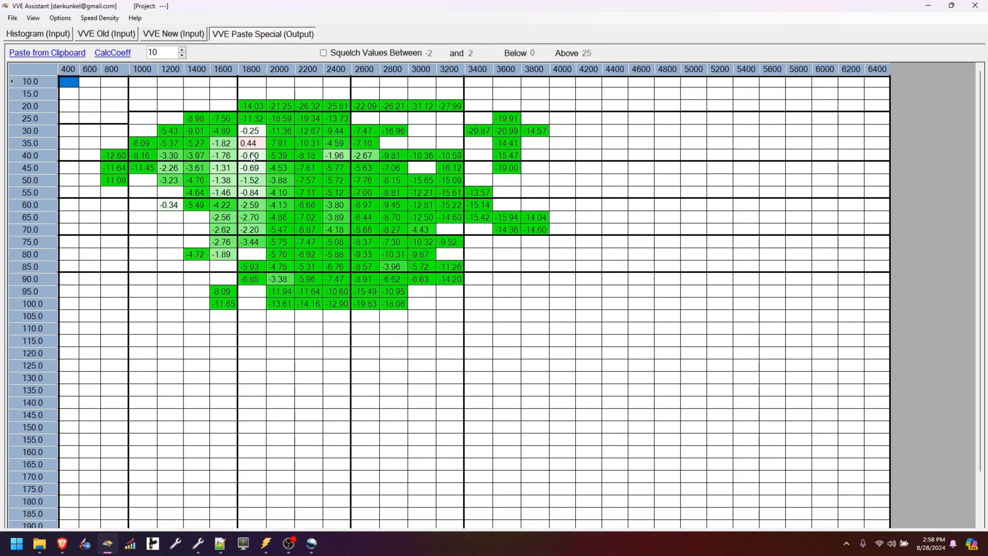
click(171, 35)
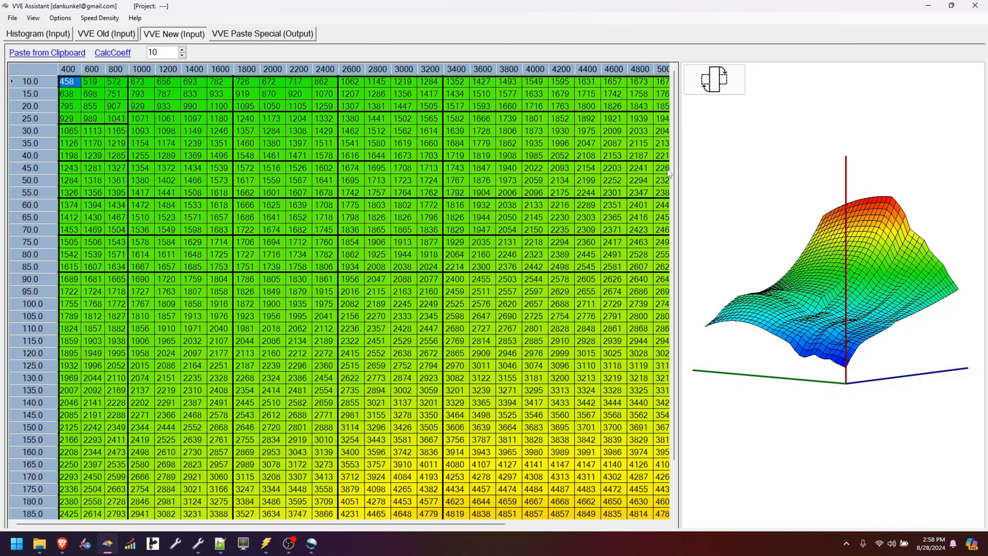
drag(567, 166, 298, 183)
scroll(618, 317, up, 6)
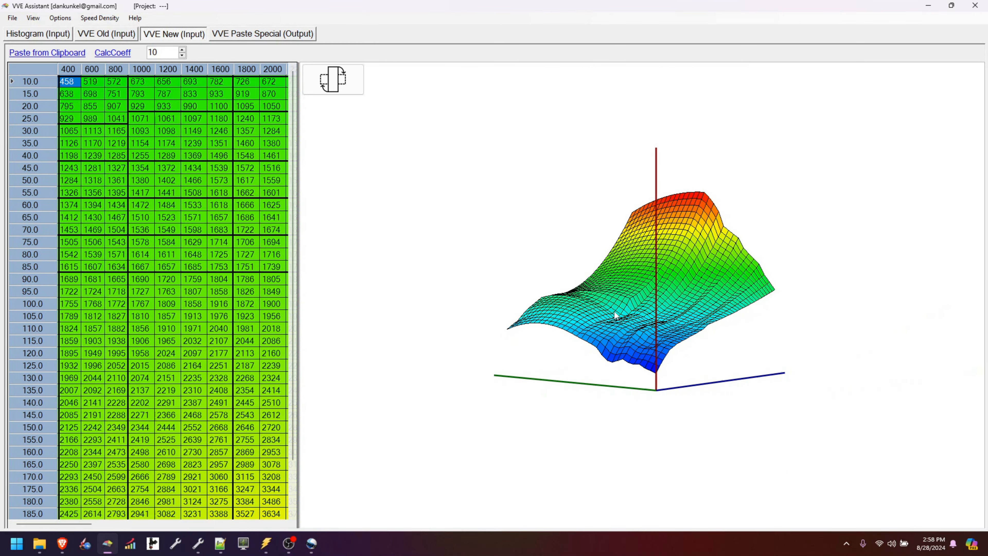
scroll(669, 298, up, 2)
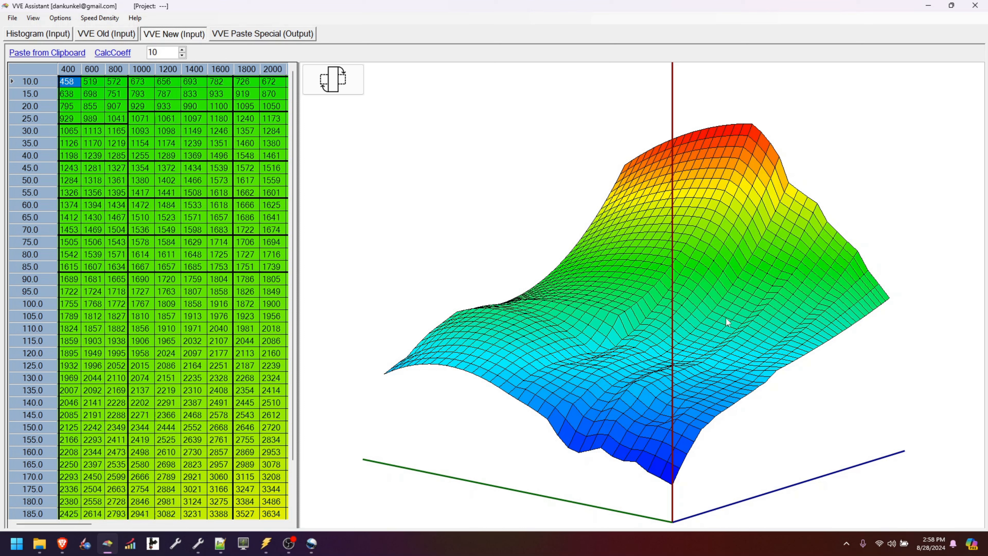
Enable Verlon Mode (6 -> 5 Coefficients) and inspect the VVE New 3D surface up close from several angles
click(118, 21)
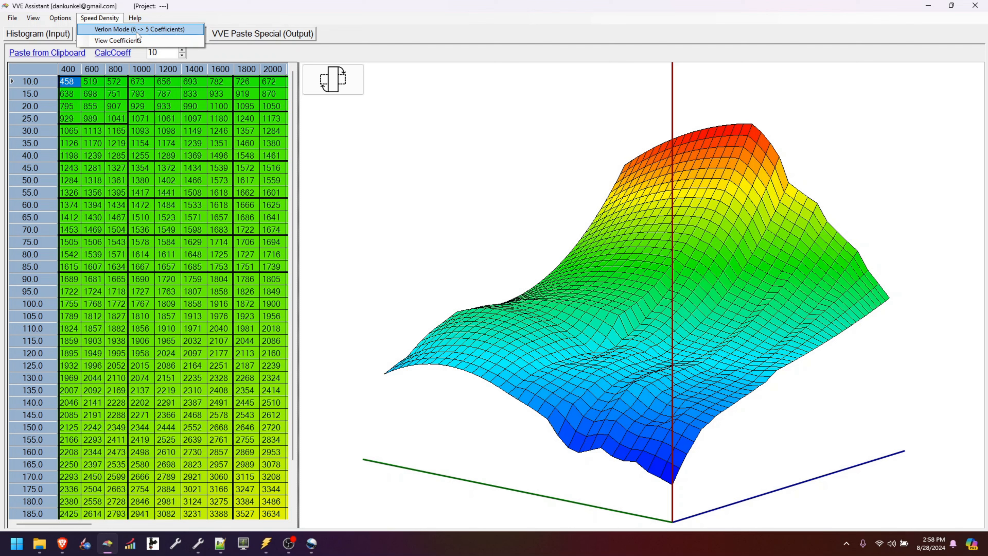
click(160, 30)
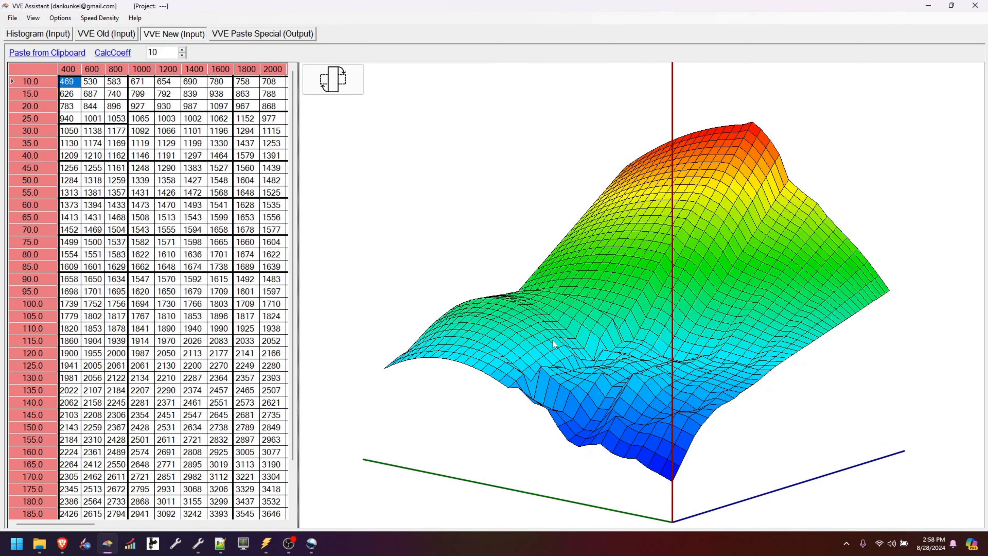
drag(635, 349, 617, 325)
scroll(576, 385, up, 6)
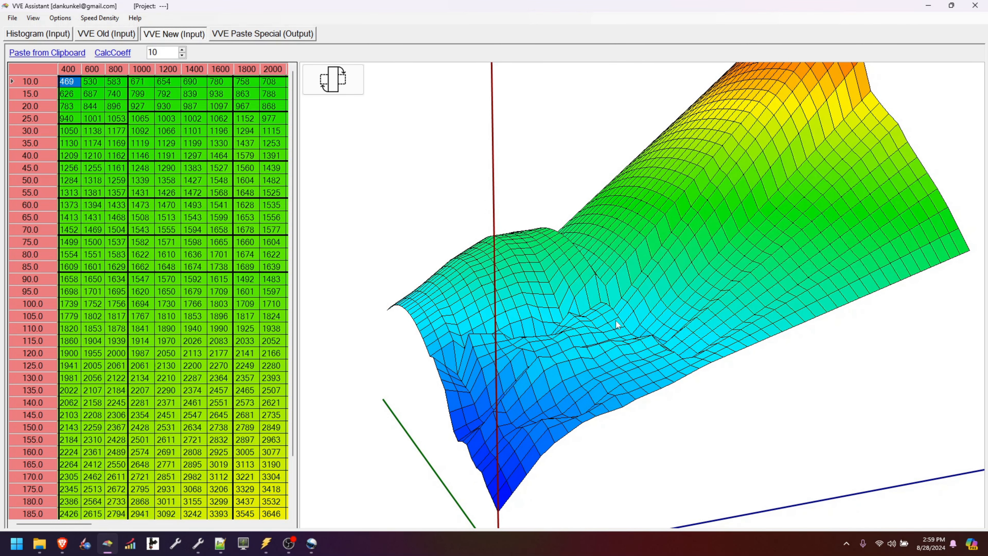
drag(609, 358, 602, 359)
drag(542, 348, 576, 360)
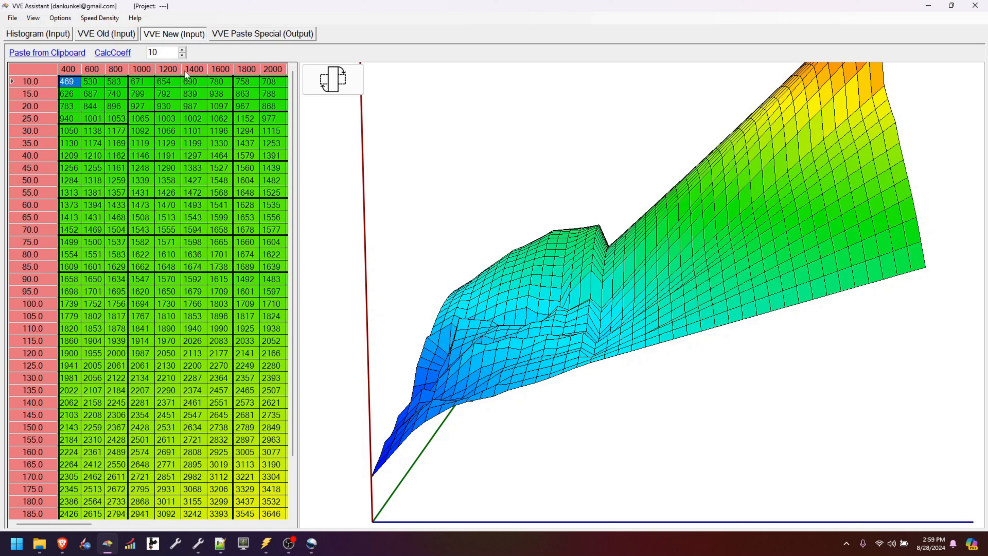
Review the Histogram and VVE Old inputs, then return to the VVE New data
click(44, 39)
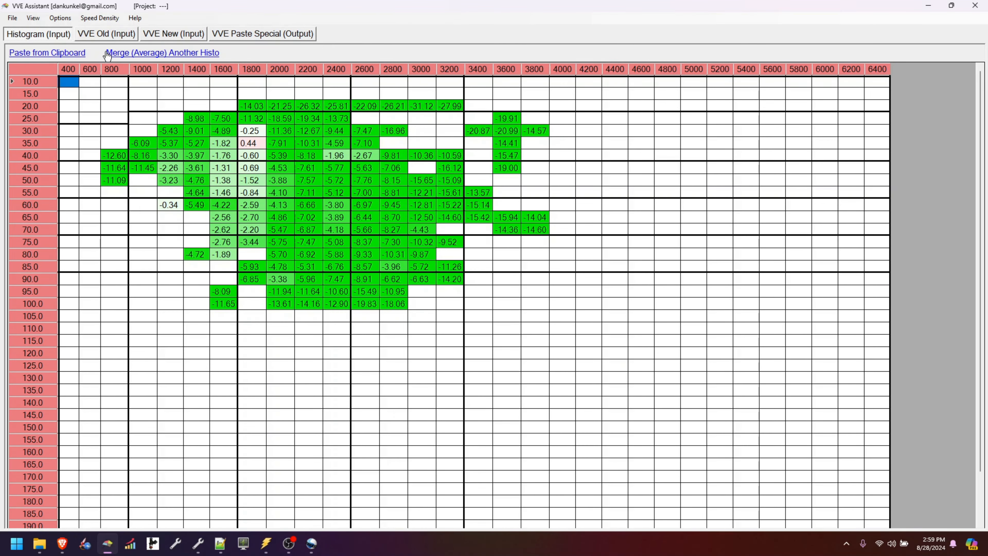
click(104, 34)
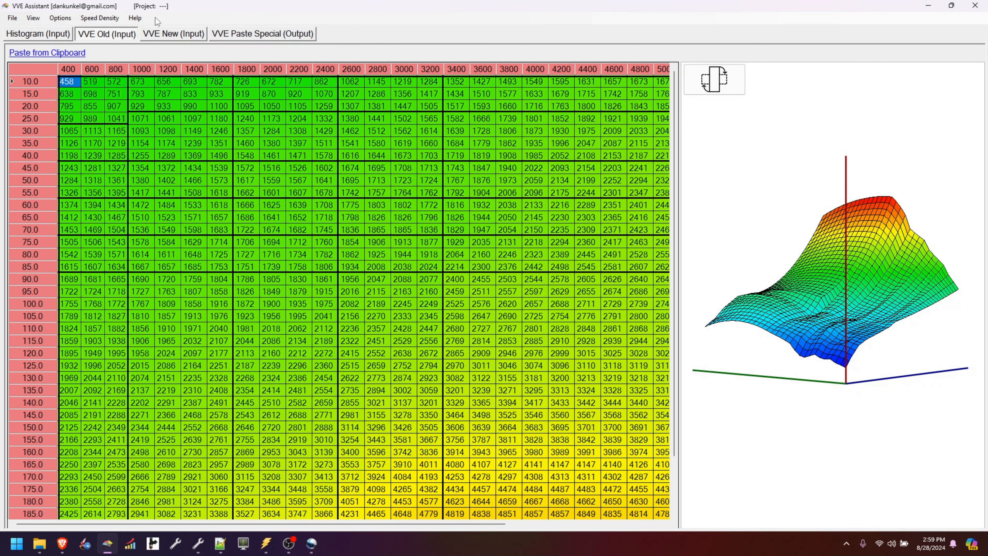
click(173, 36)
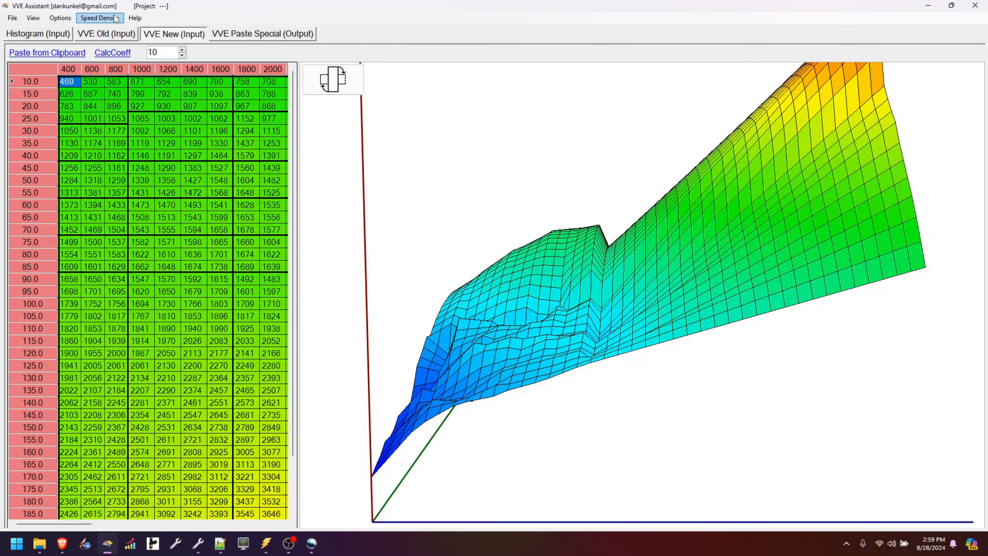
Toggle Verlon Mode off and examine the VVE New surface for comparison
click(100, 18)
click(110, 31)
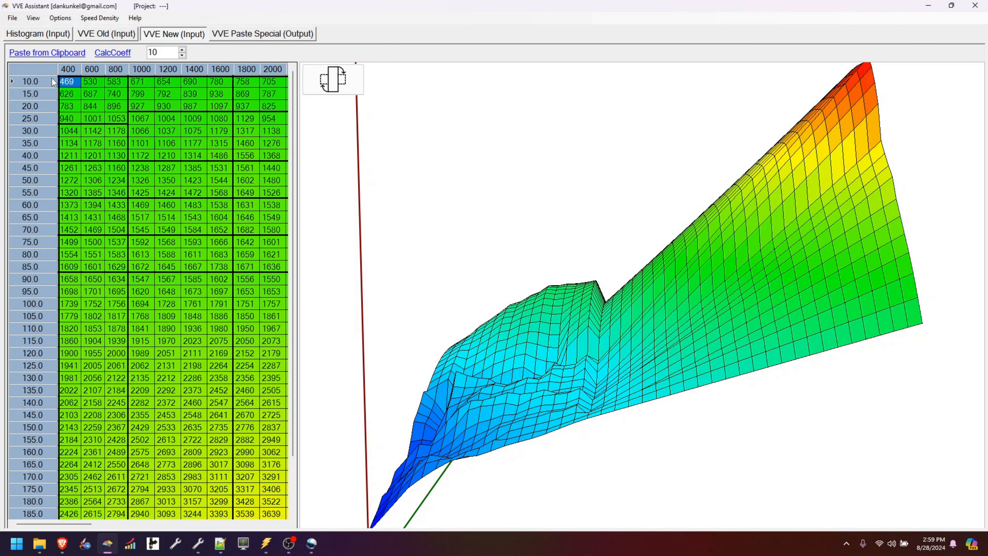
drag(502, 385, 531, 382)
drag(609, 379, 591, 378)
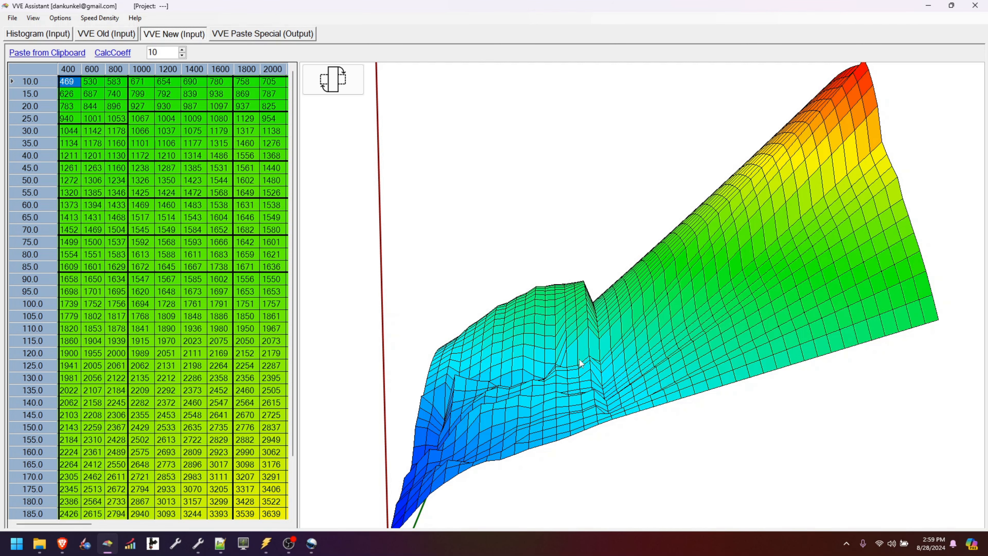
mouse_move(597, 336)
mouse_down()
mouse_move(589, 331)
mouse_move(583, 346)
mouse_move(608, 346)
mouse_move(596, 352)
mouse_up()
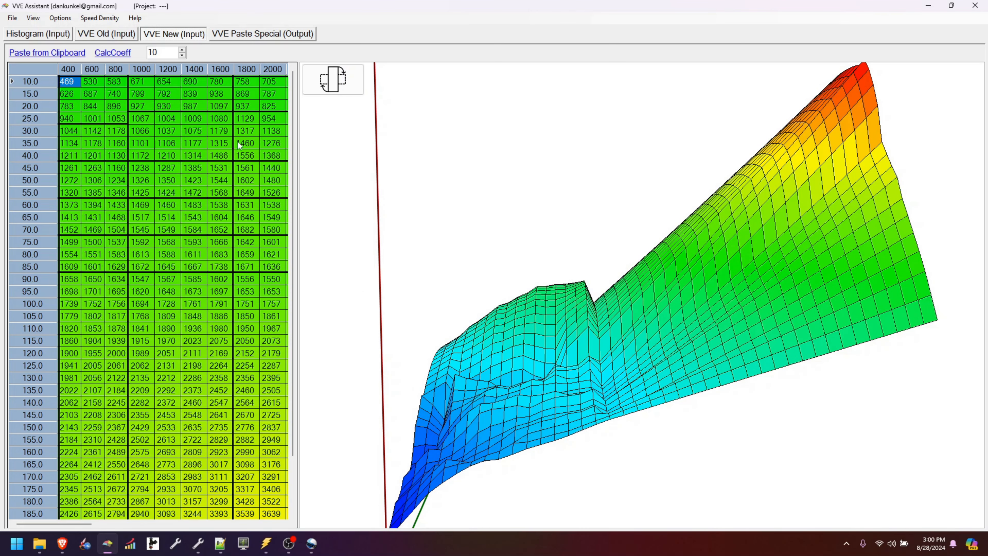
Switch Verlon Mode back on, inspect the VVE New surface, and widen the table area beside it
click(98, 19)
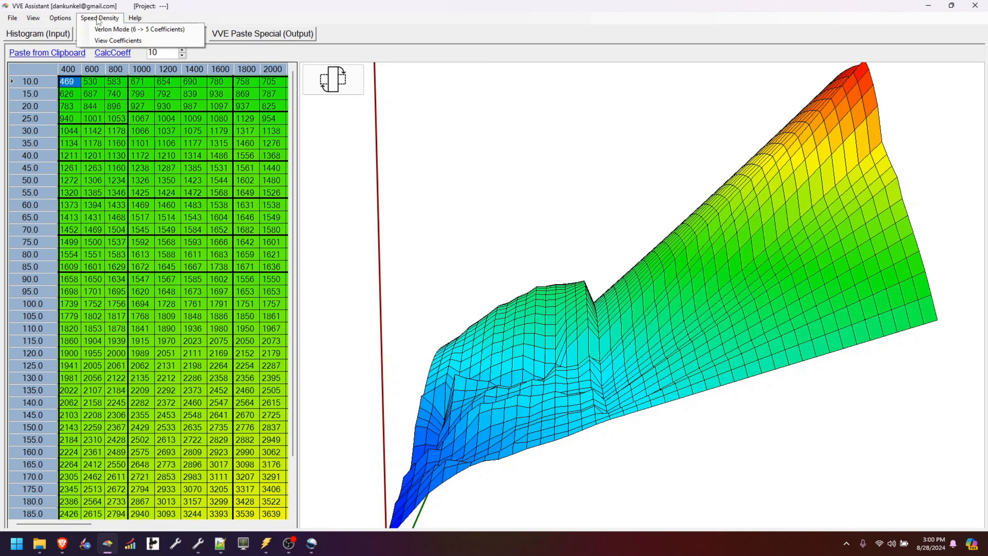
click(104, 41)
click(174, 34)
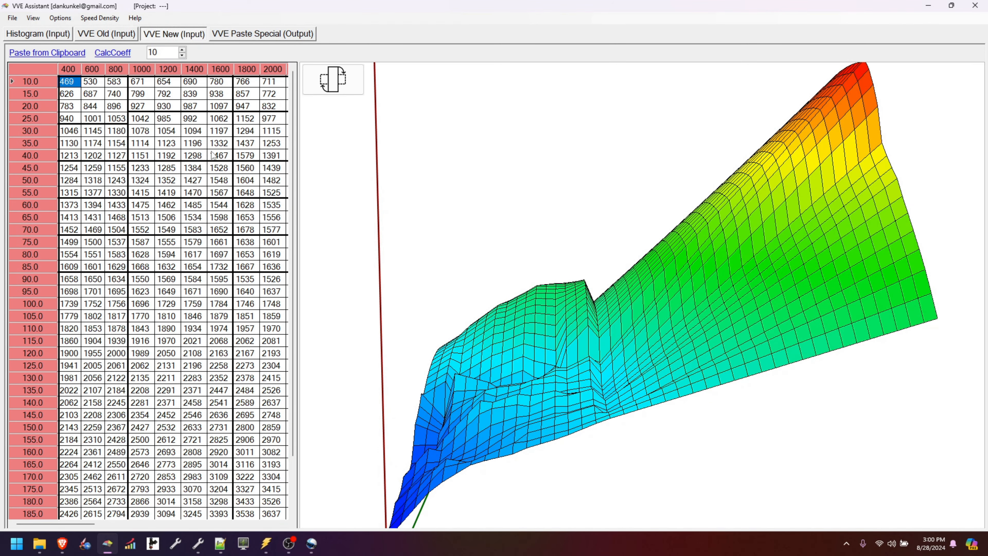
drag(624, 345, 640, 349)
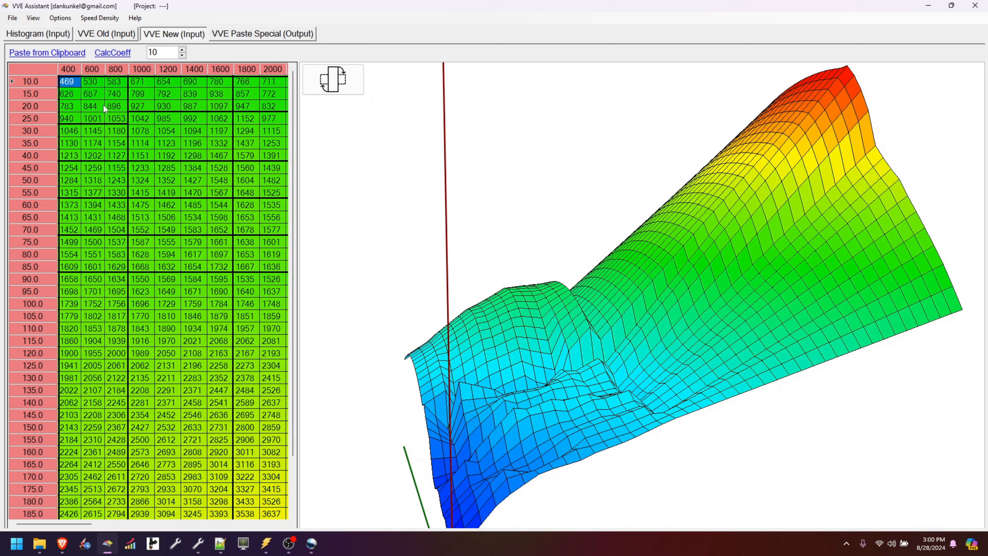
drag(299, 211, 484, 273)
Switch to the six-coefficient VVE table editor, show the zone numbers, and examine the MAP zone layout in the table and 3D graph
click(199, 544)
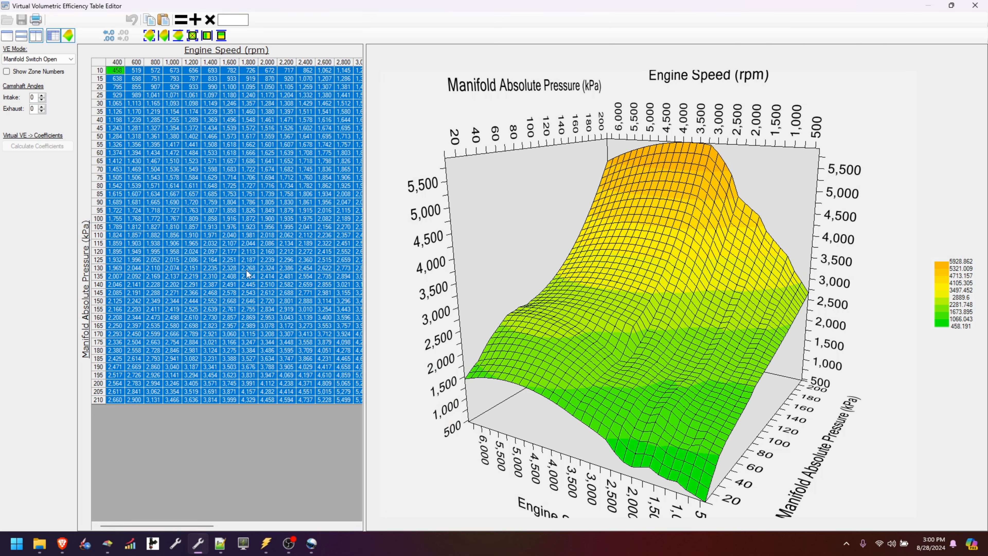
click(62, 72)
click(210, 227)
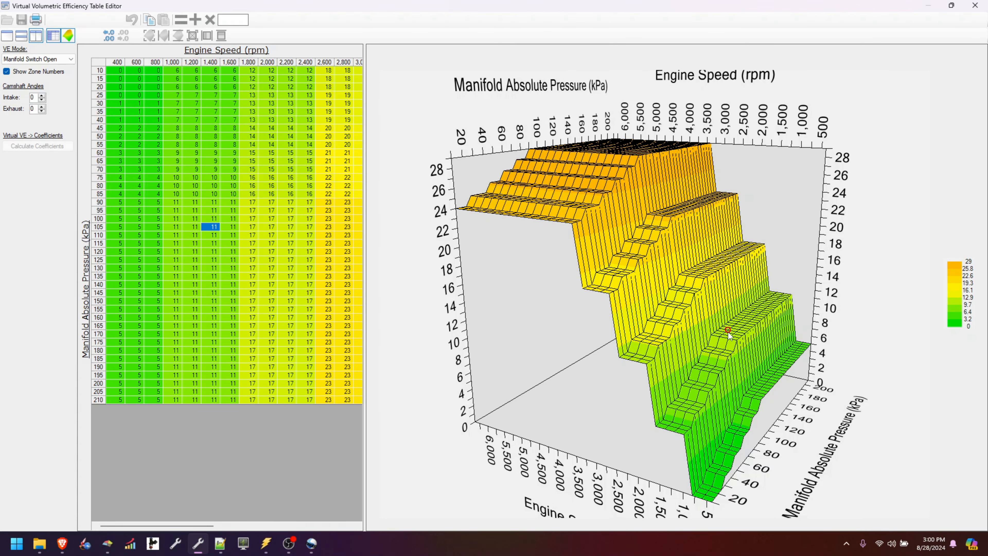
drag(720, 348, 586, 365)
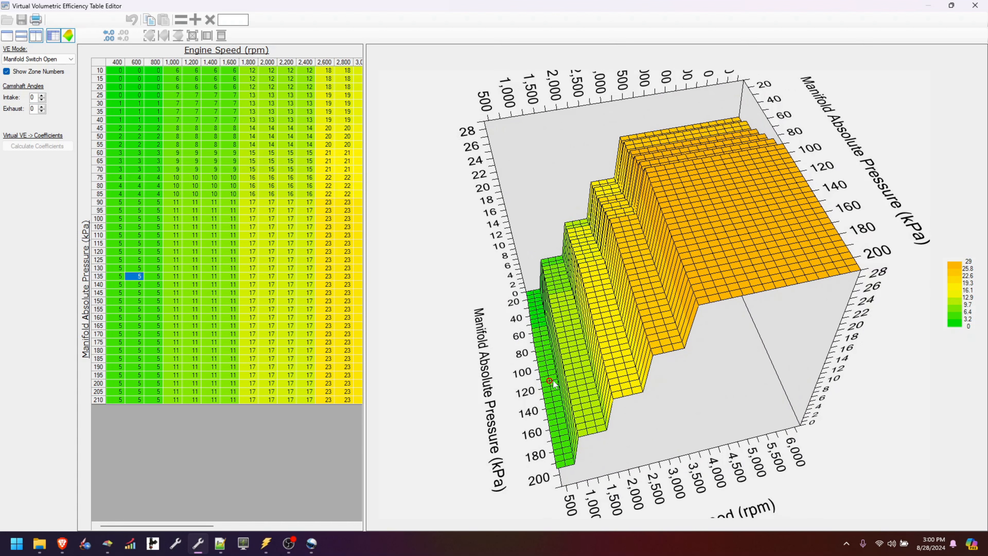
drag(118, 202, 157, 405)
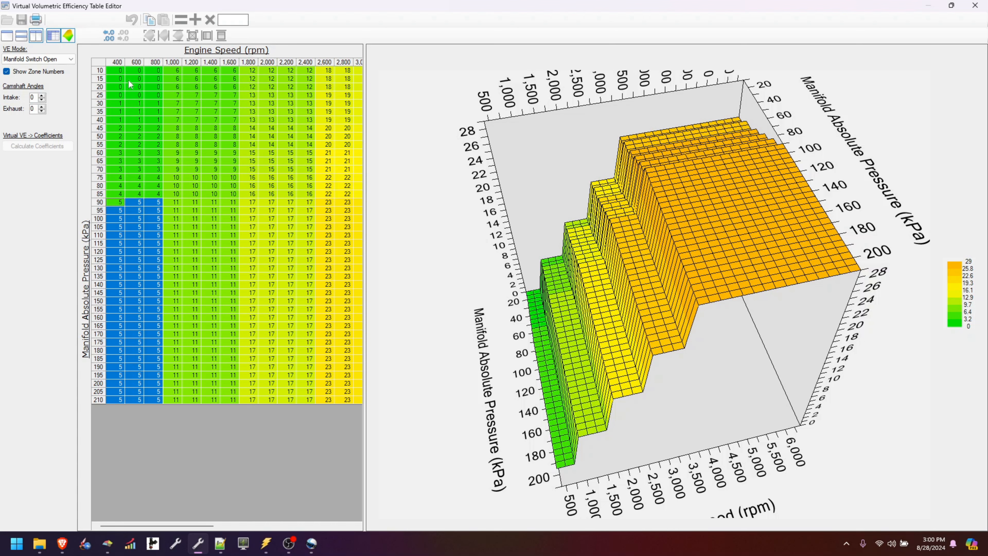
drag(120, 71, 120, 145)
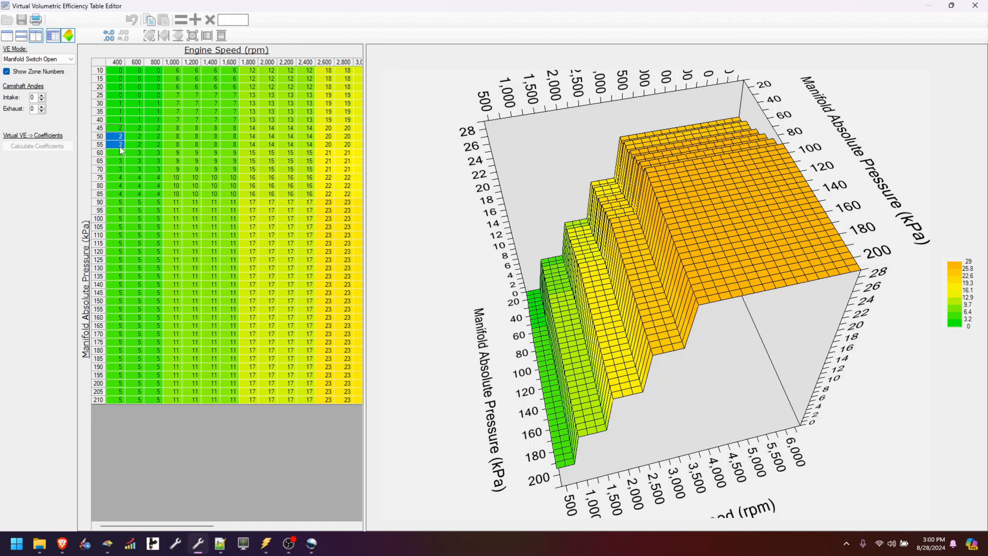
drag(588, 277, 707, 254)
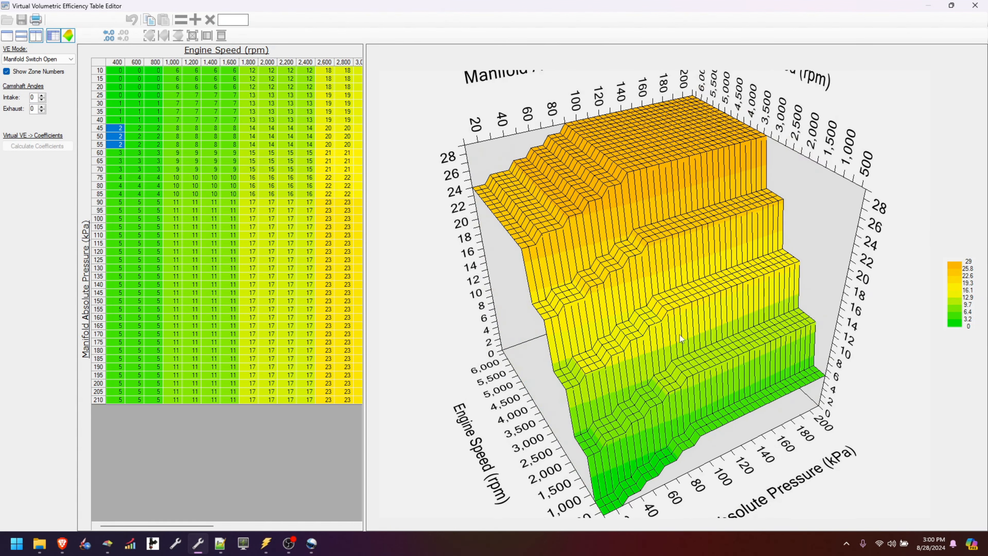
drag(679, 334, 590, 383)
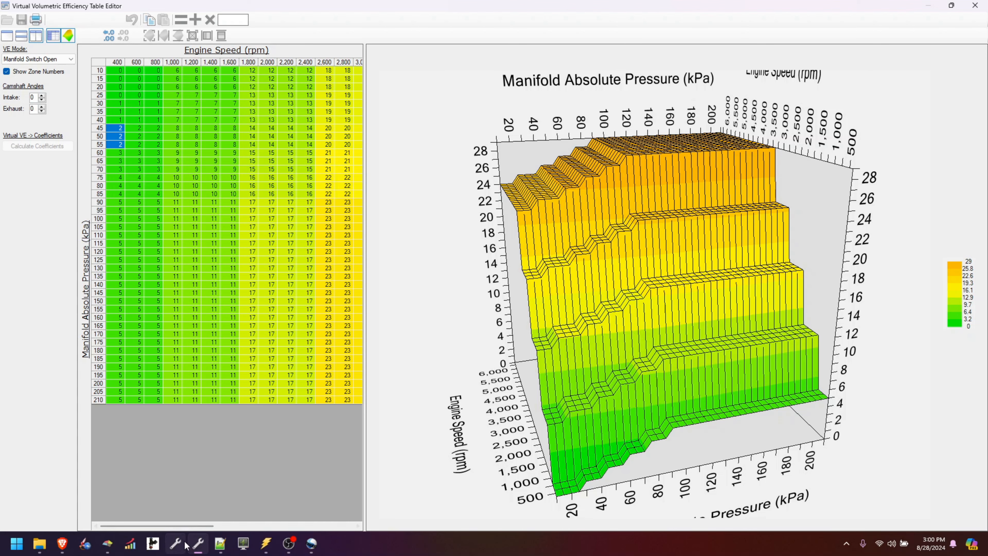
Close the current VVE editor, load 5 Coeff Verlon Mode.hpt, and open its Virtual Volumetric Efficiency table editor maximized
click(975, 5)
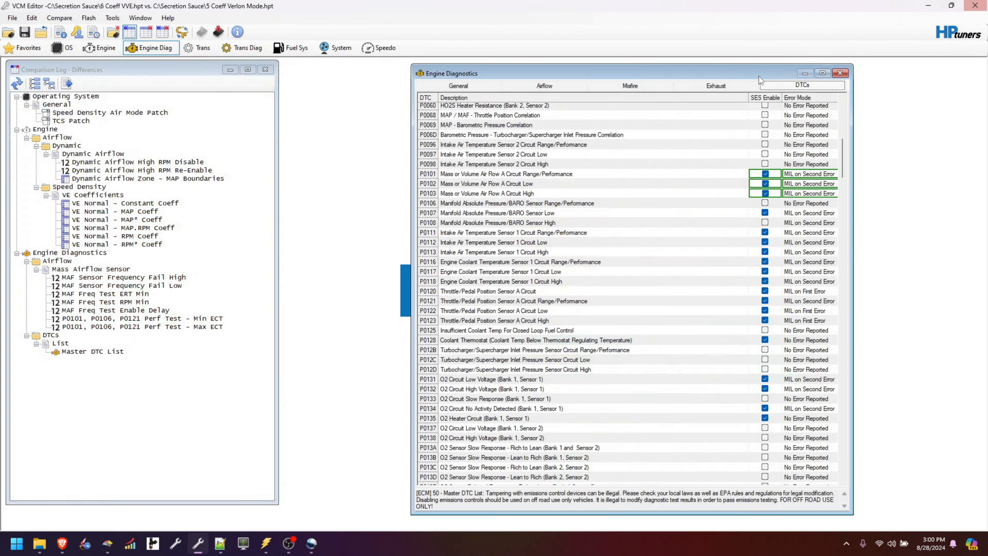
click(8, 32)
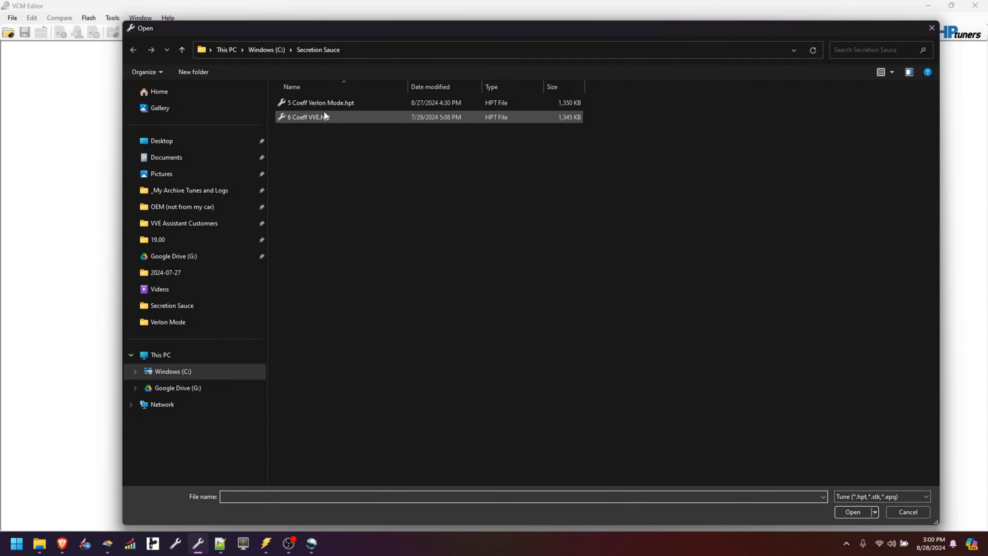
double_click(325, 104)
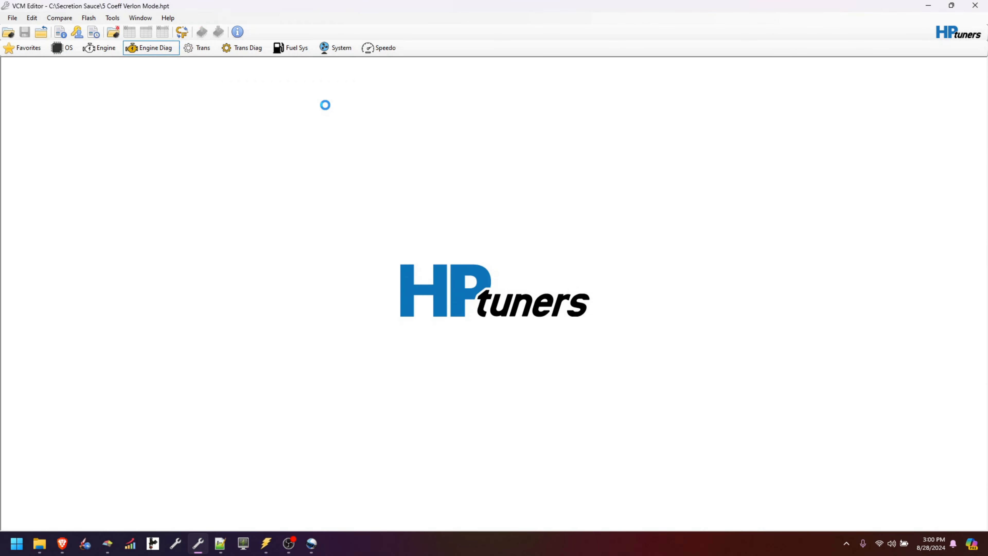
click(32, 17)
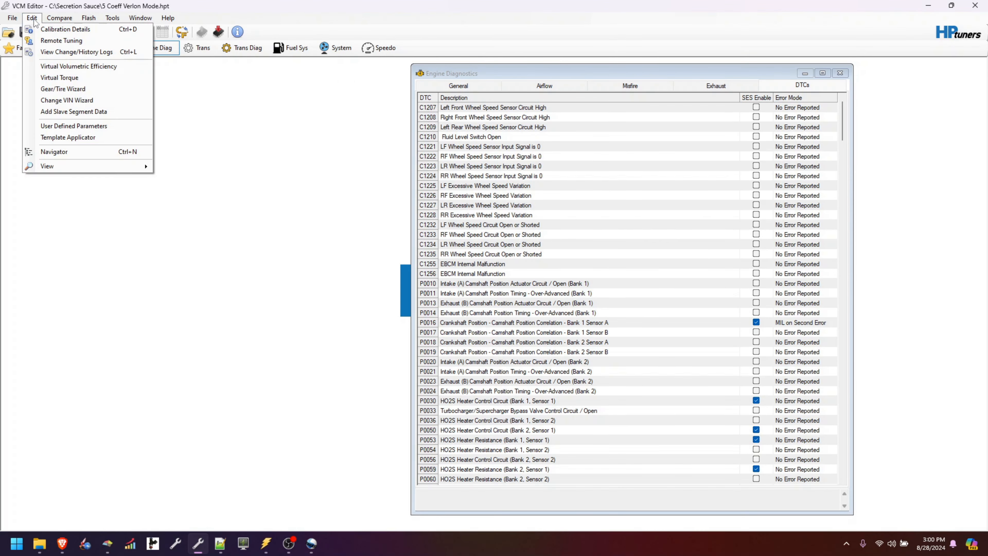
click(75, 66)
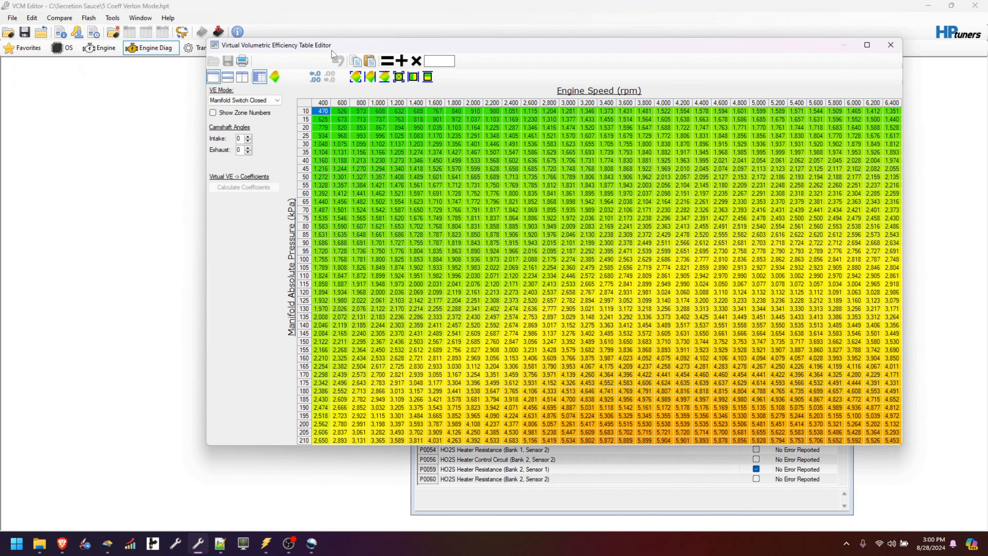
double_click(332, 49)
Set the VE mode to Manifold Switch Open, show zone numbers, and display an enlarged 3D graph beside the table
click(58, 58)
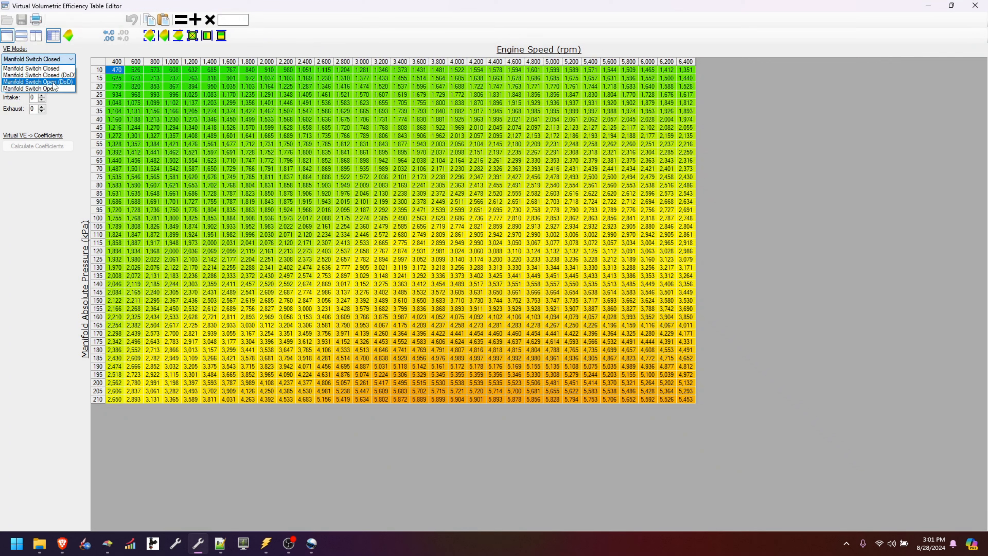
click(47, 75)
click(51, 73)
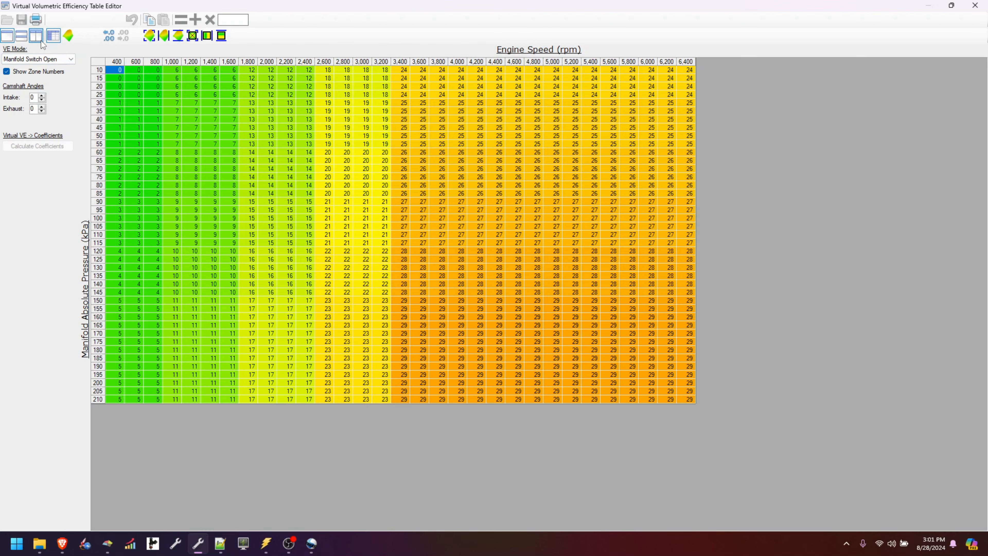
click(35, 35)
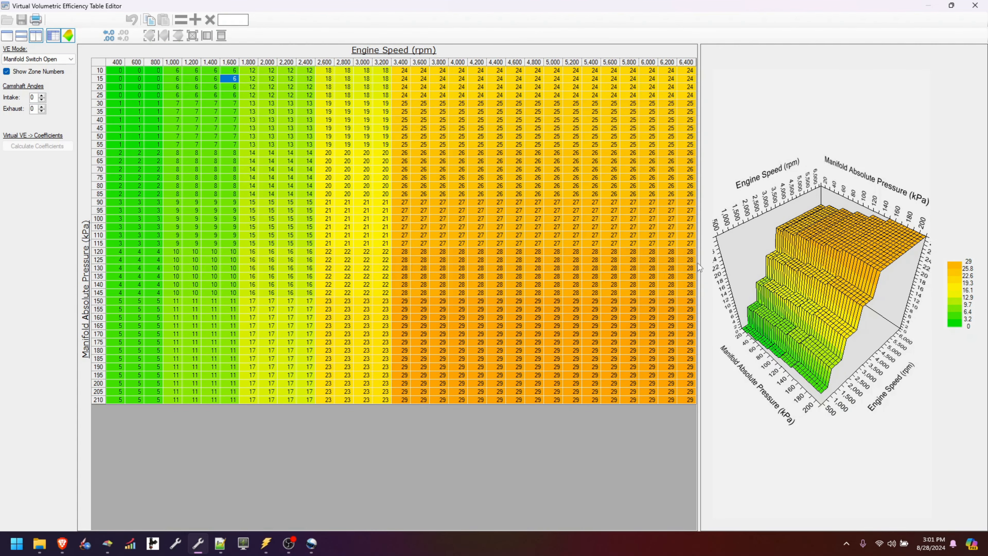
drag(699, 266, 476, 268)
Examine how the five-coefficient tune's MAP zones are spaced, checking the row bands 30–55, 60–80 and 150–210 kPa and the 3D graph
drag(589, 332, 634, 315)
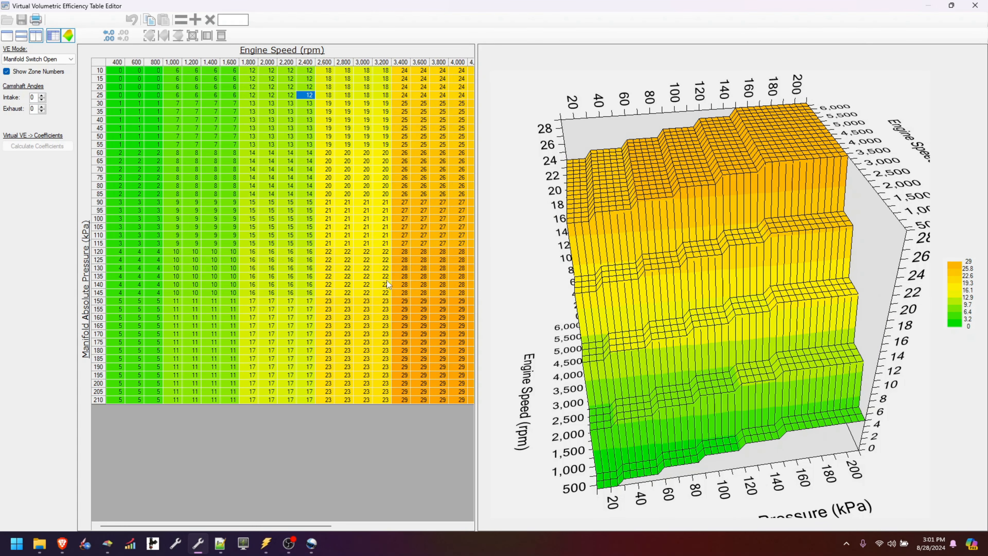
drag(99, 70, 100, 145)
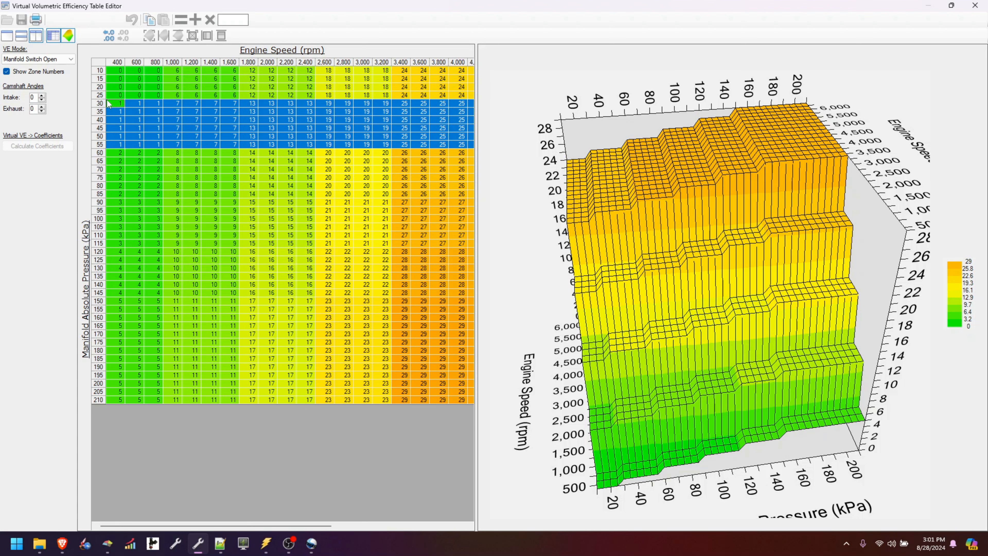
drag(103, 153, 102, 188)
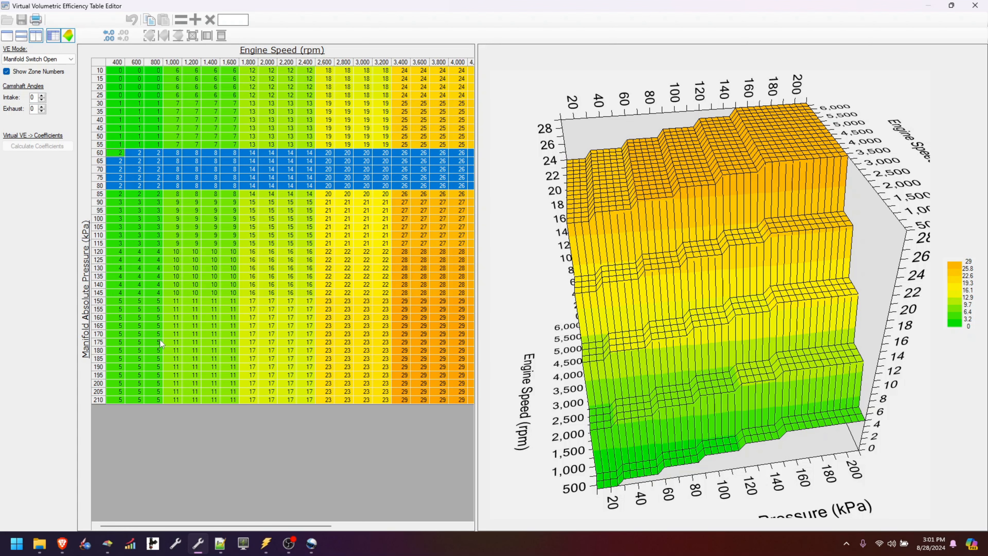
drag(608, 289, 606, 287)
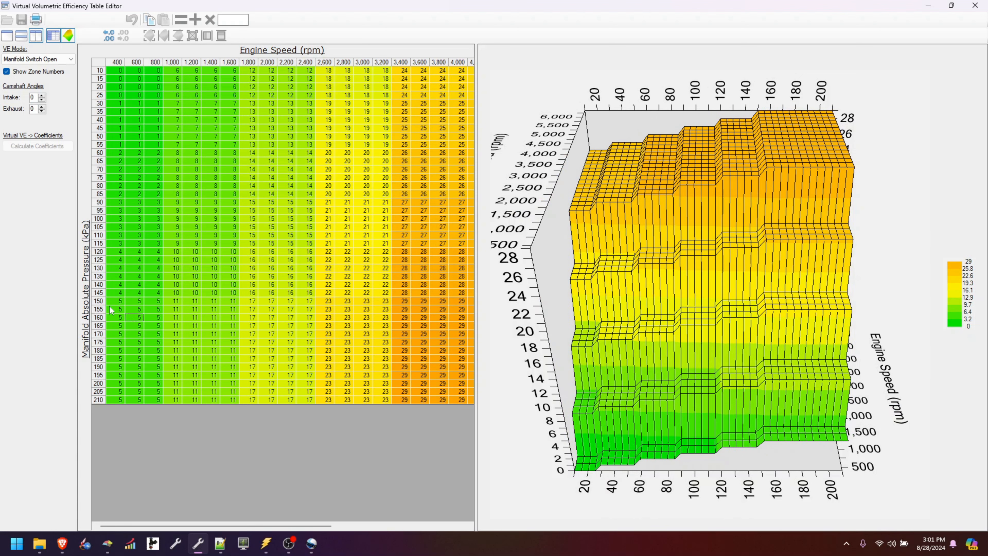
drag(101, 301, 109, 405)
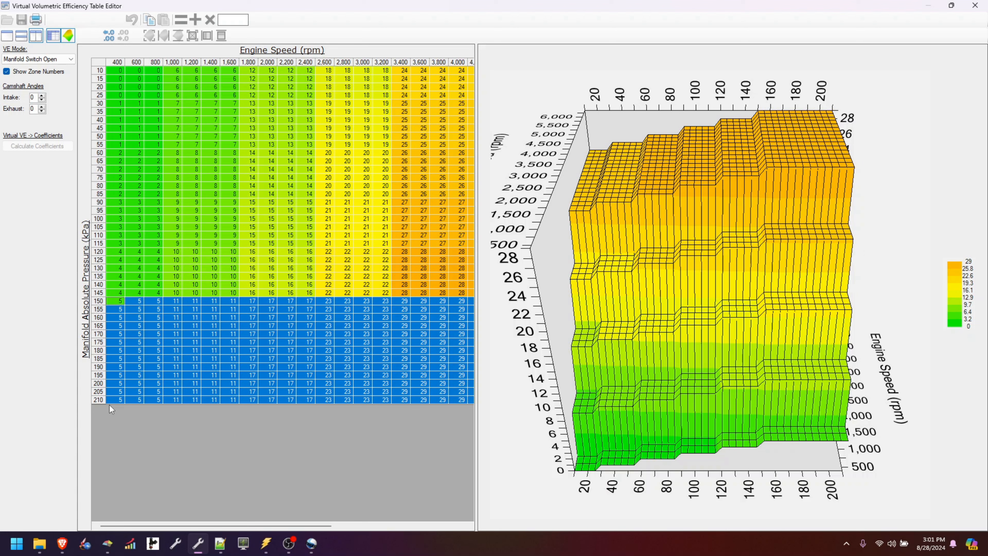
Copy the whole zone-number table of the five-coefficient tune and switch to VVE Assistant
click(99, 62)
right_click(100, 62)
click(117, 80)
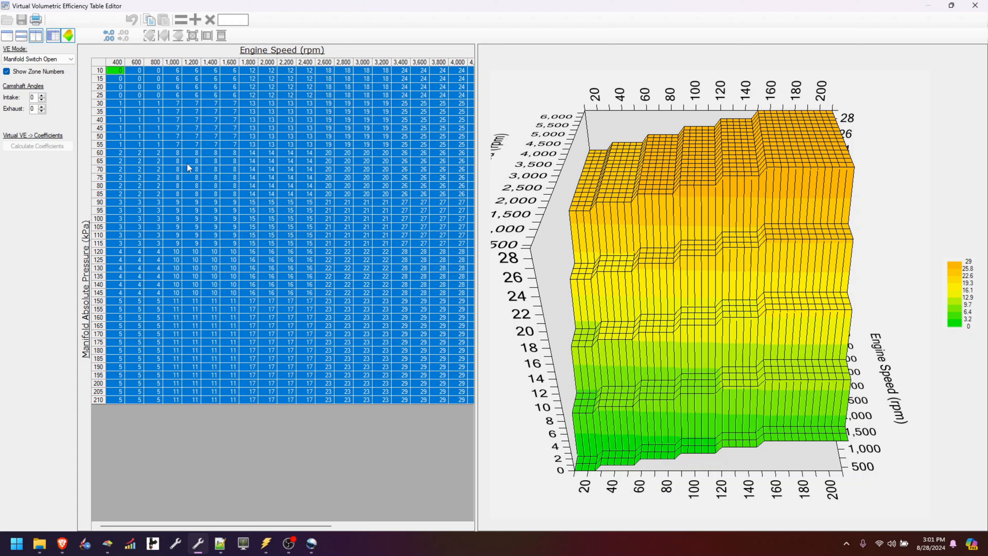
click(109, 546)
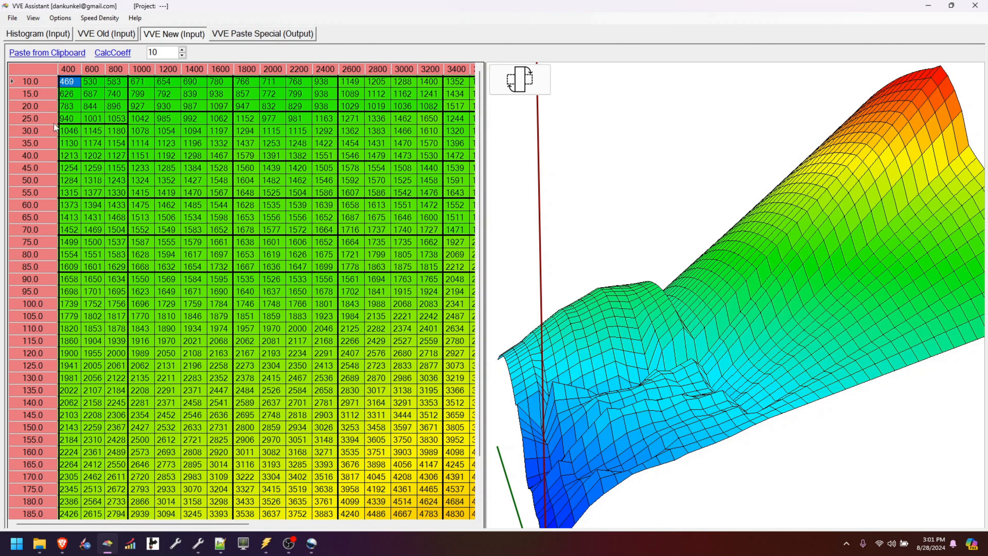
Paste the copied five-coefficient zone numbers into the Professional Mode Coefficient Editor, then save and close it
click(111, 49)
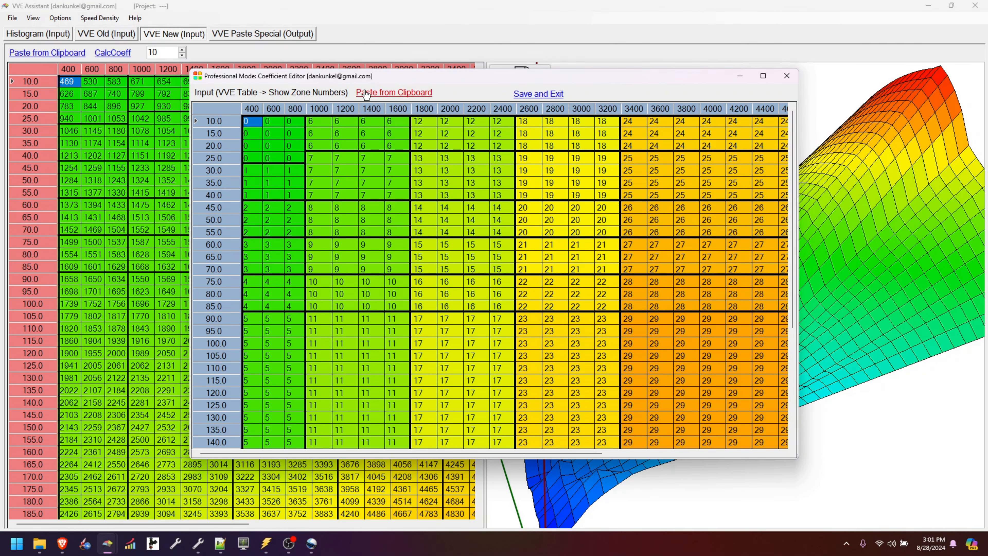
click(365, 93)
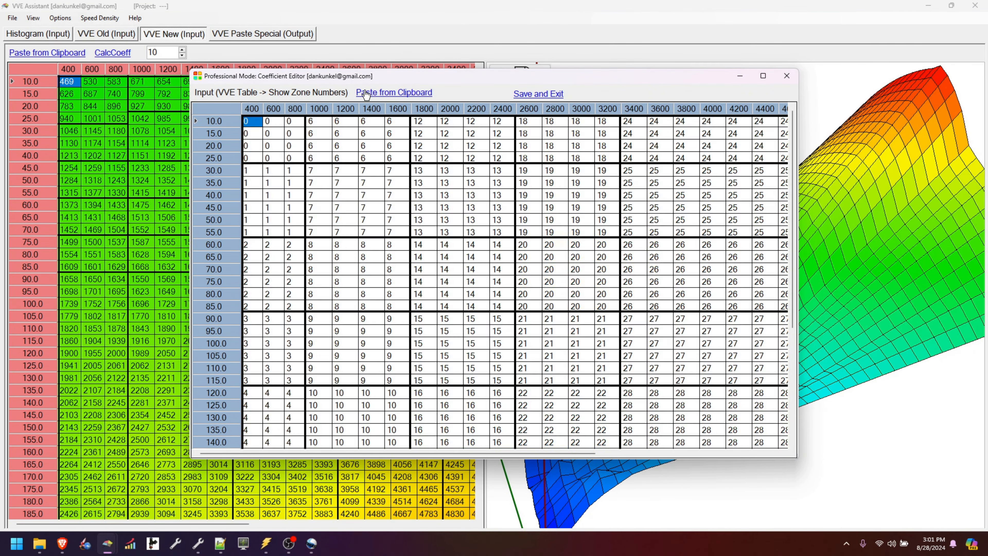
click(526, 94)
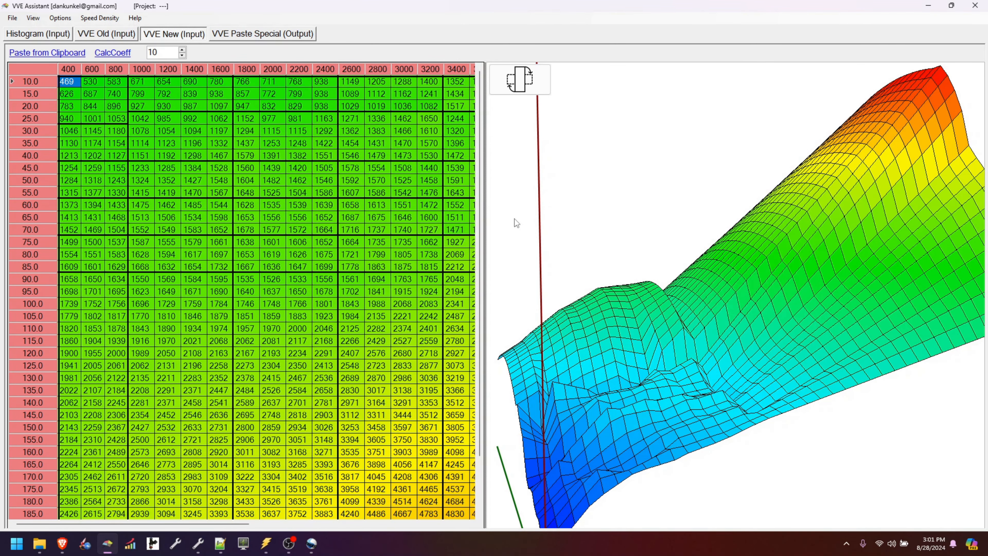
Switch to the Virtual Volumetric Efficiency table editor and hide the zone numbers to show the actual VE values
click(198, 543)
click(52, 73)
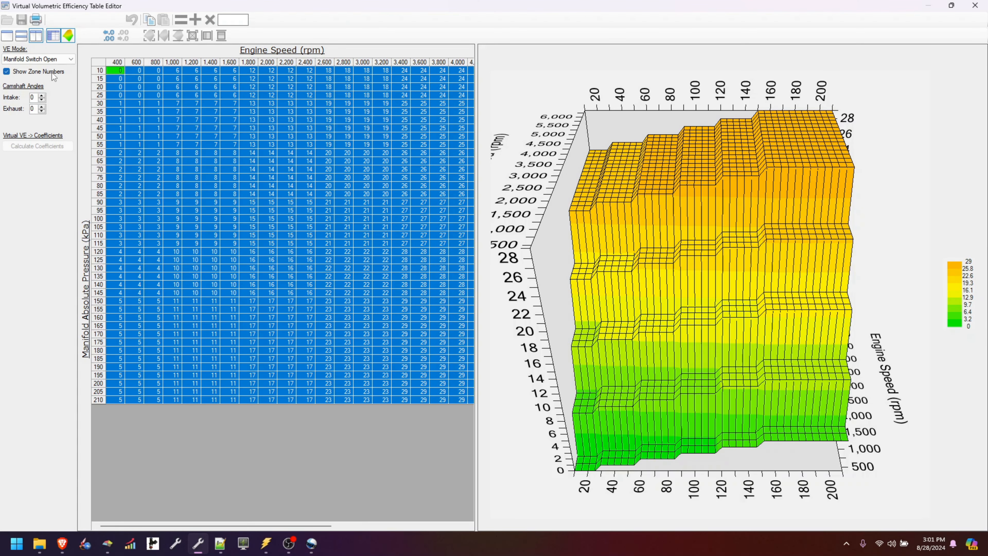
click(197, 120)
drag(588, 267, 635, 247)
drag(702, 351, 727, 323)
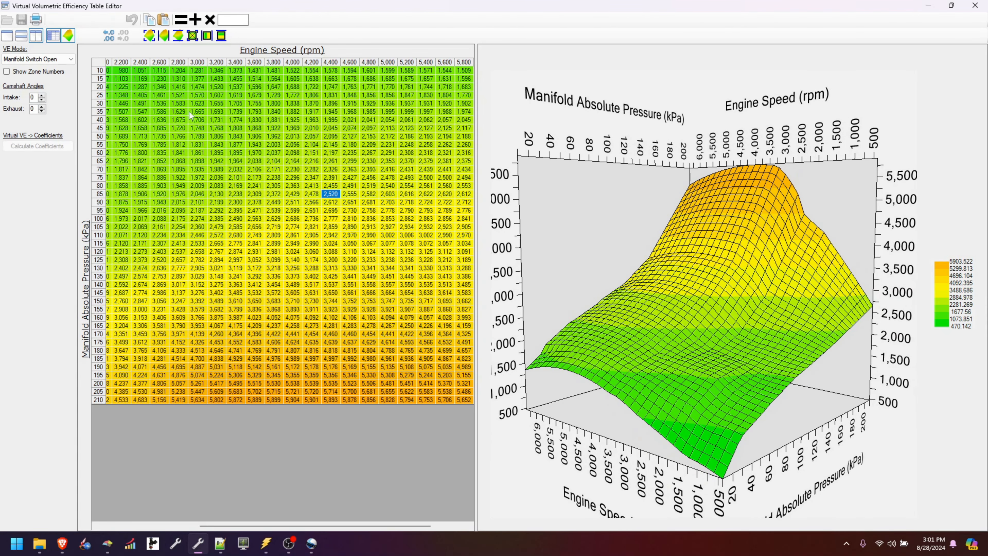
Copy the whole Manifold Switch Open VE table and switch to VVE Assistant
click(98, 62)
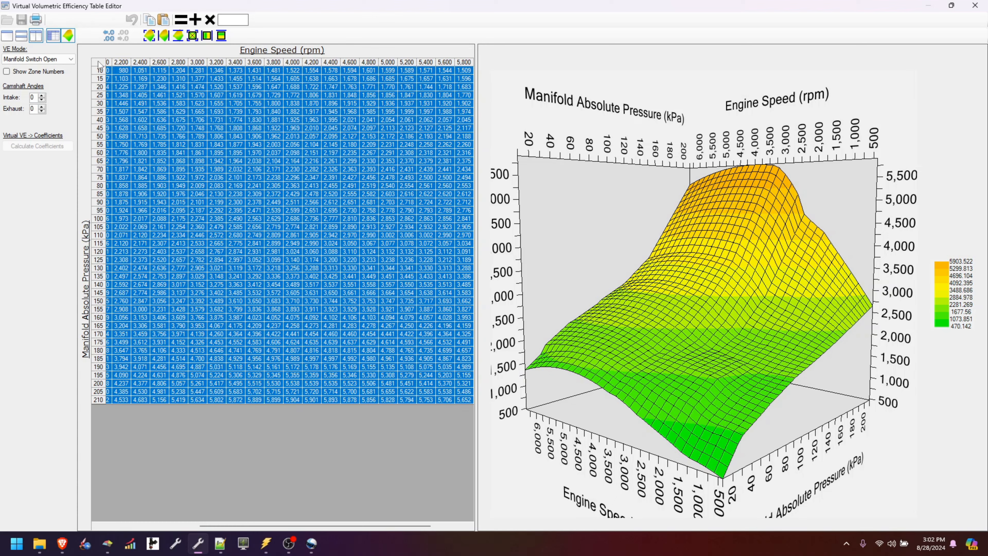
right_click(98, 63)
click(130, 79)
click(107, 542)
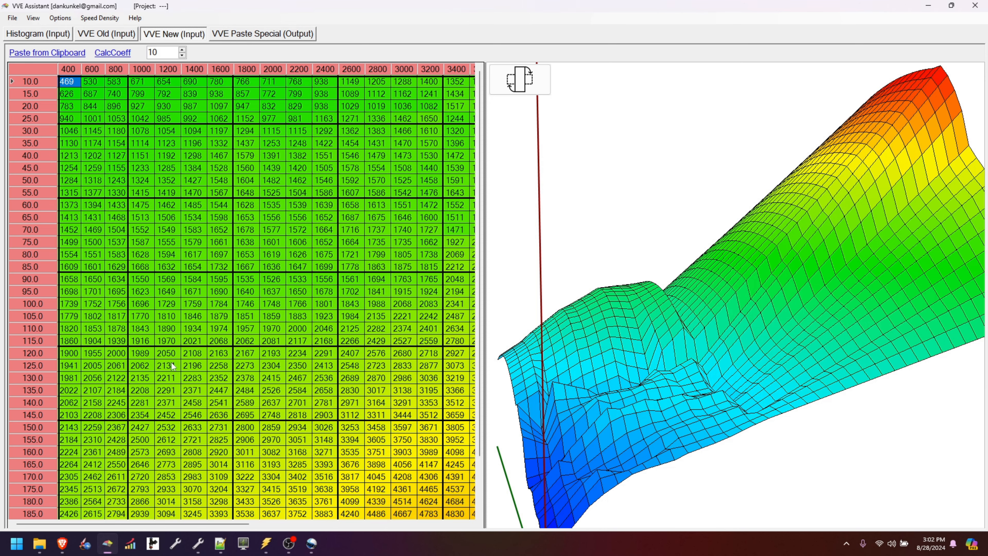
Paste the copied VE table into VVE Old and send it to VVE New
click(104, 35)
click(56, 58)
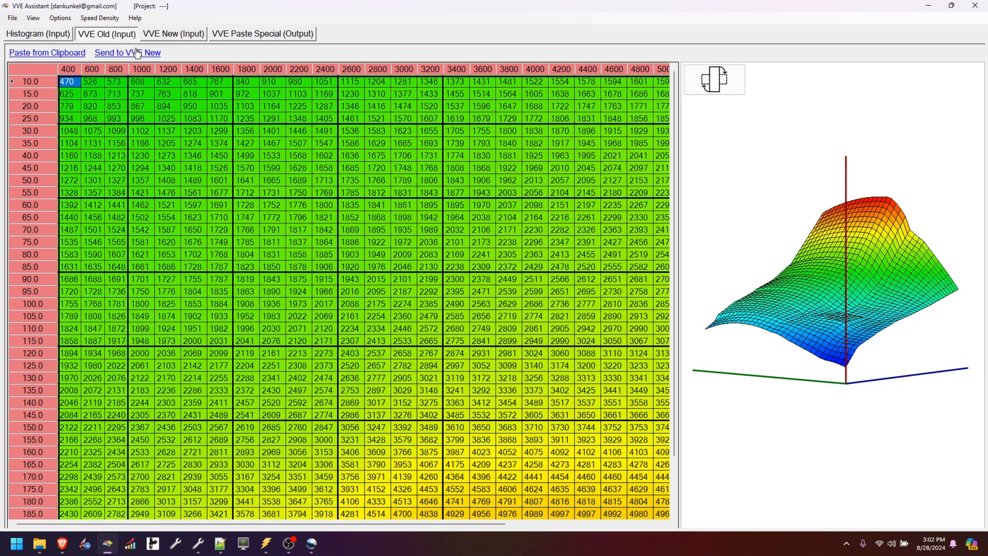
click(133, 52)
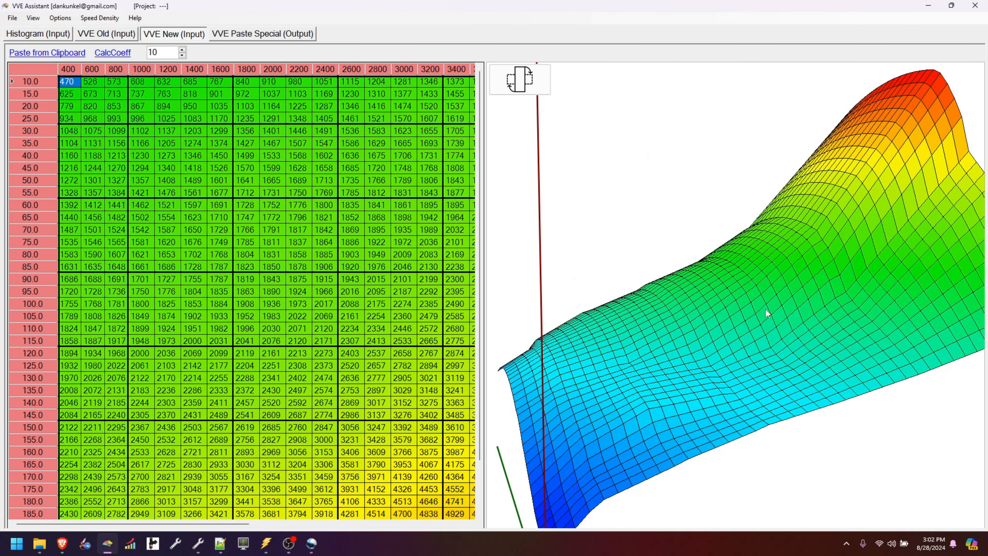
drag(765, 310, 748, 333)
scroll(748, 333, down, 2)
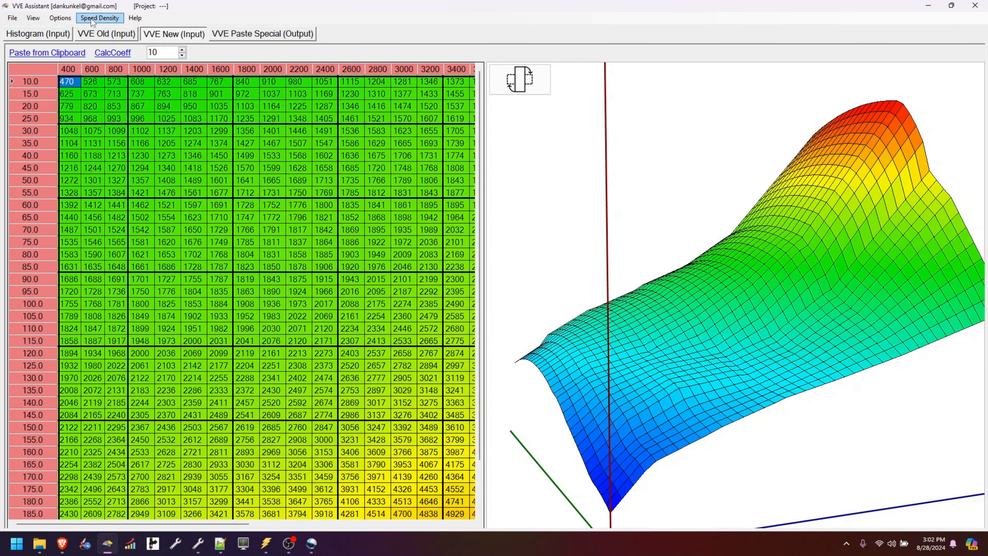
Recalculate the VVE New coefficients with Verlon Mode (6 -> 5 Coefficients) turned off and again with it turned on, for comparison
click(100, 18)
click(105, 32)
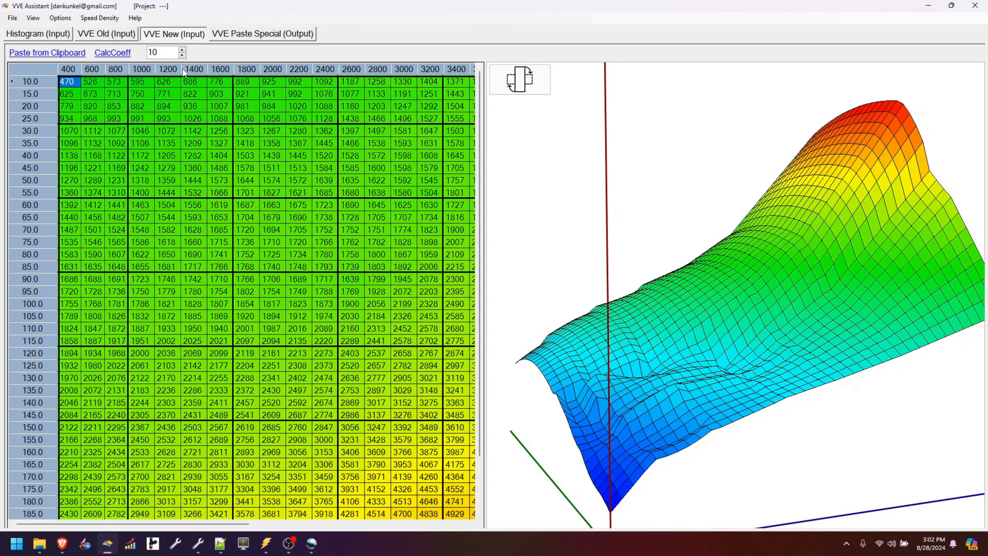
click(91, 19)
click(117, 29)
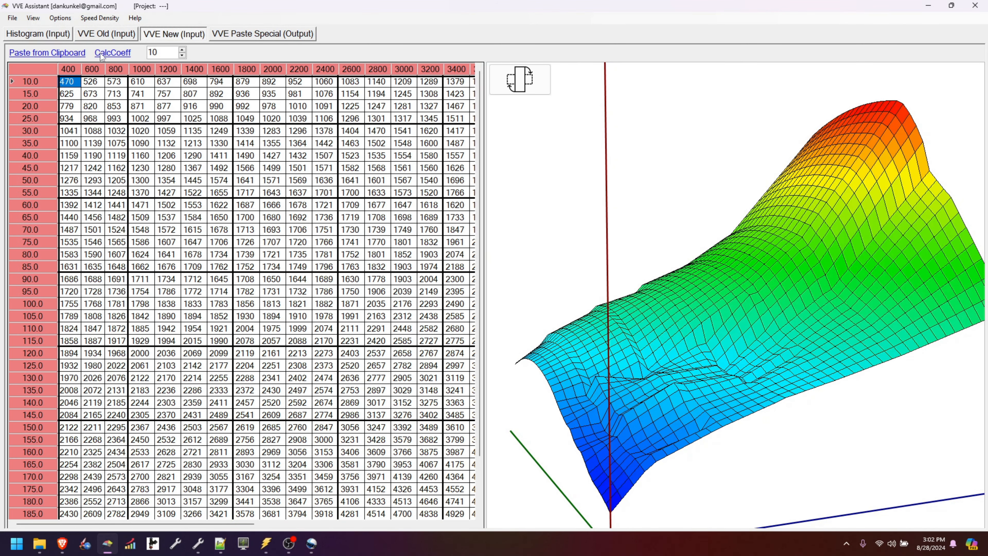
click(100, 52)
Paste the original VE table into VVE Old again and send it to VVE New to reset the new table
click(109, 36)
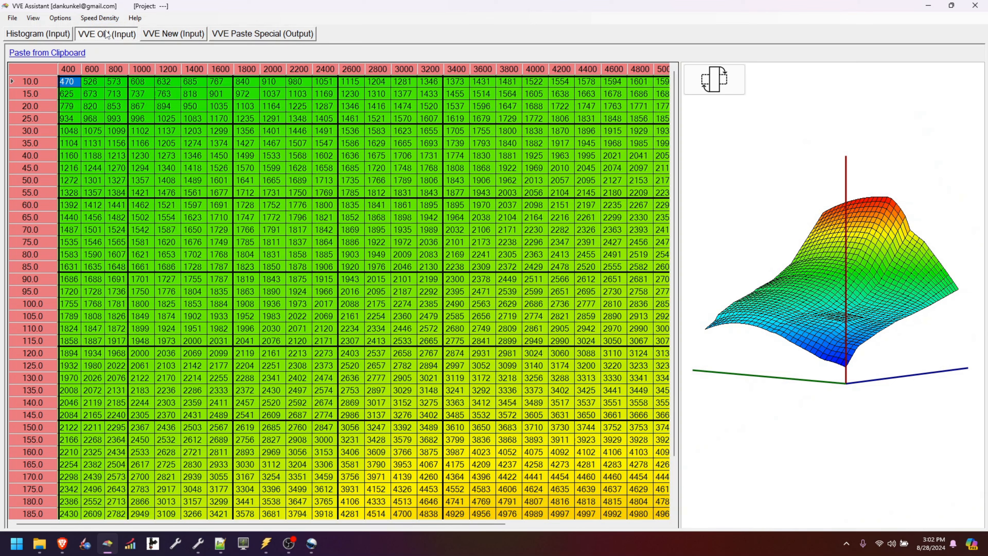
click(66, 54)
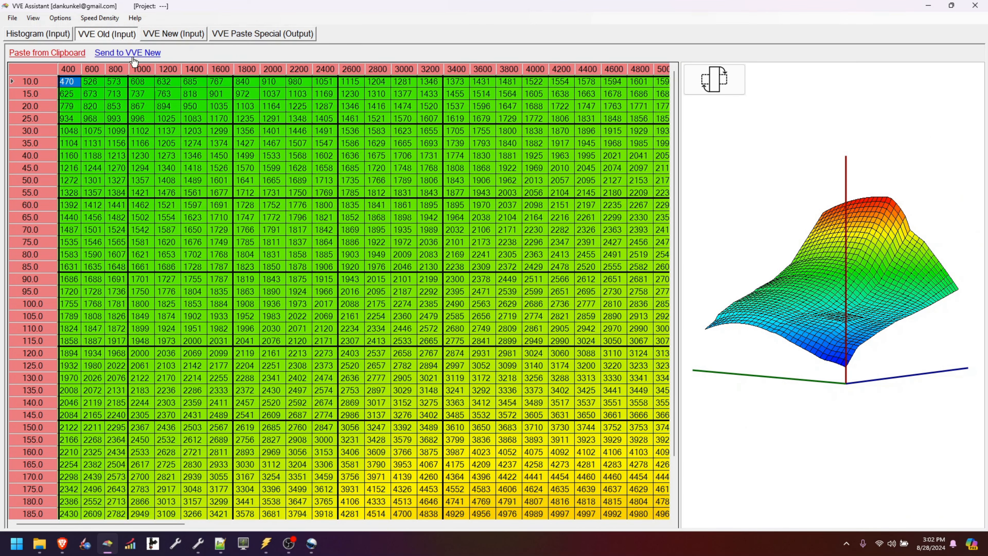
click(132, 55)
click(162, 38)
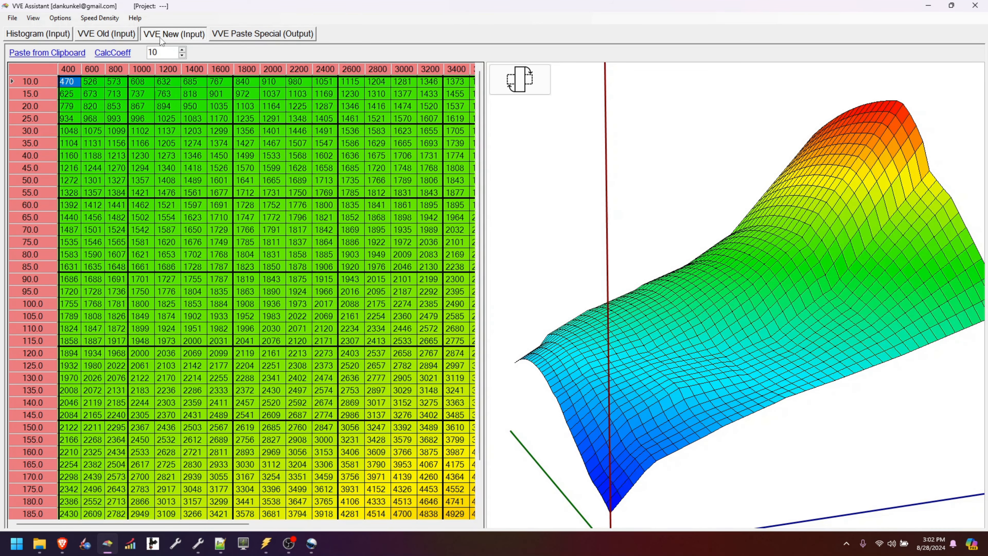
Calculate the coefficients from the VVE Paste Special corrections, and check the resulting VVE New surface and remaining errors
click(287, 37)
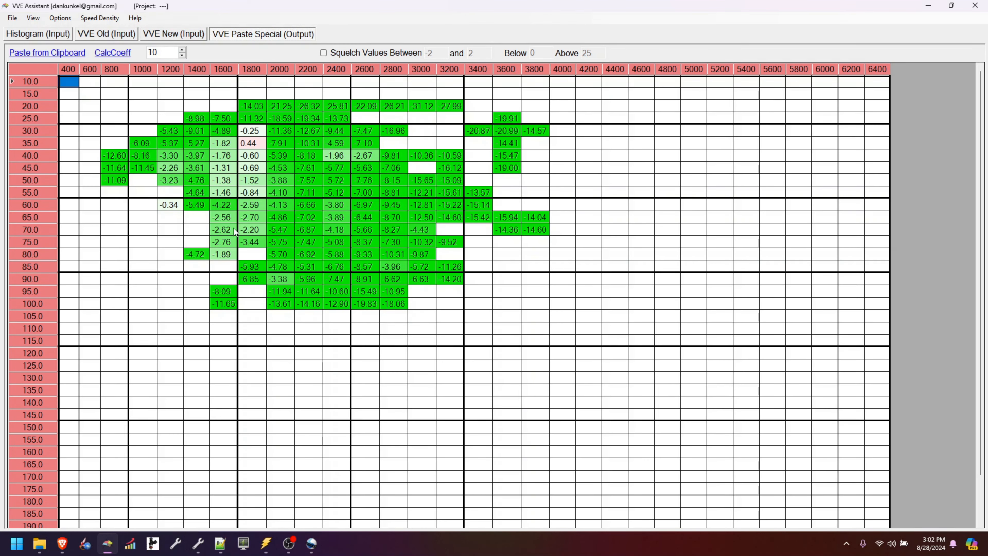
click(168, 32)
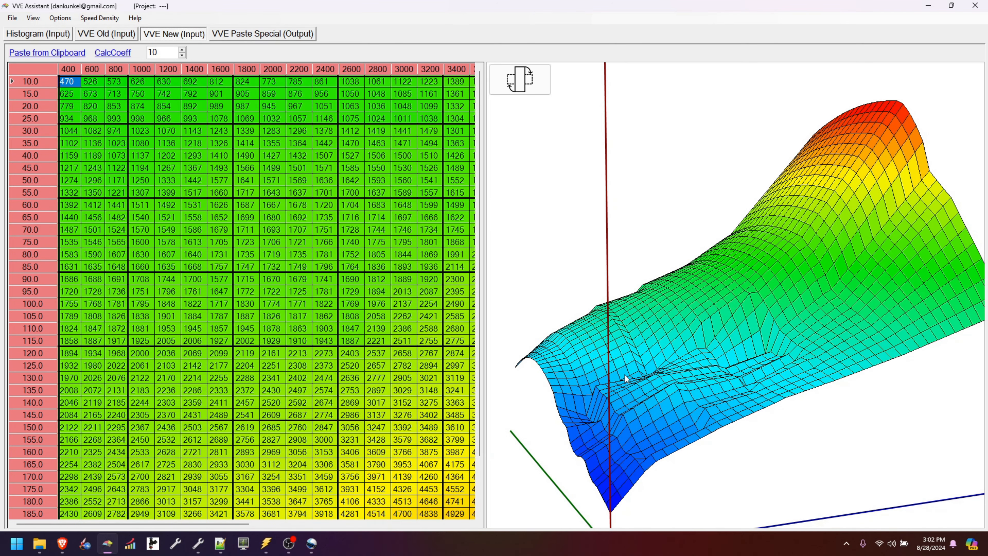
drag(625, 374, 744, 422)
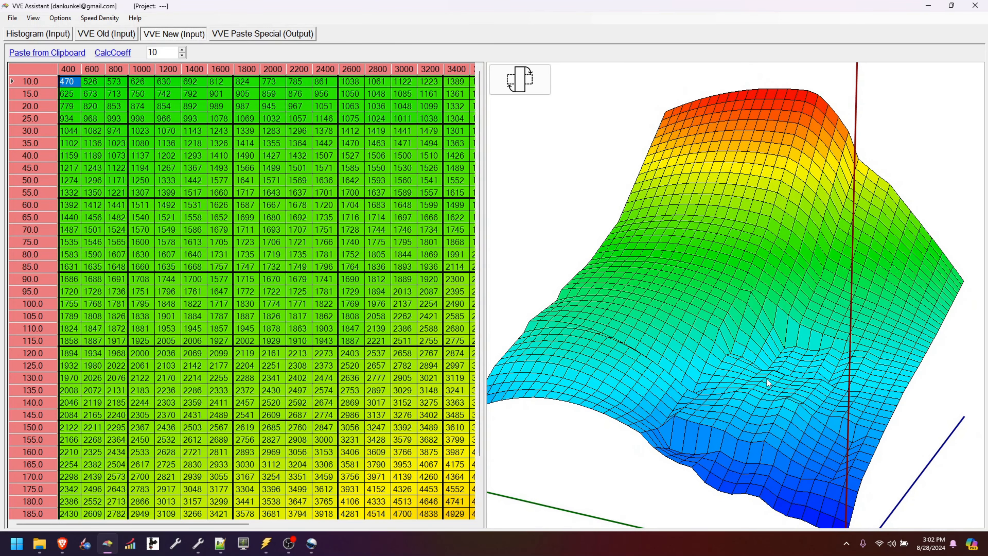
drag(749, 406, 664, 391)
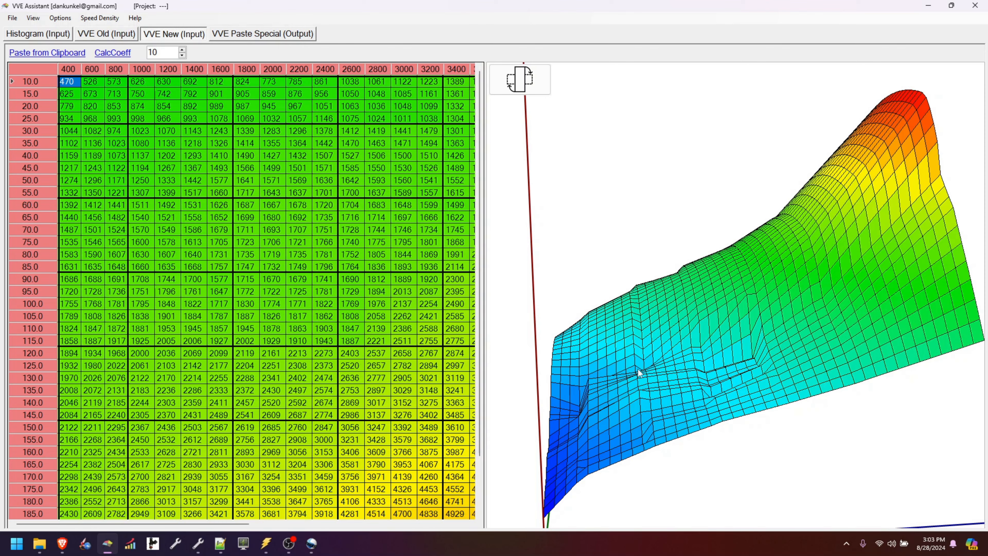
drag(617, 383, 683, 399)
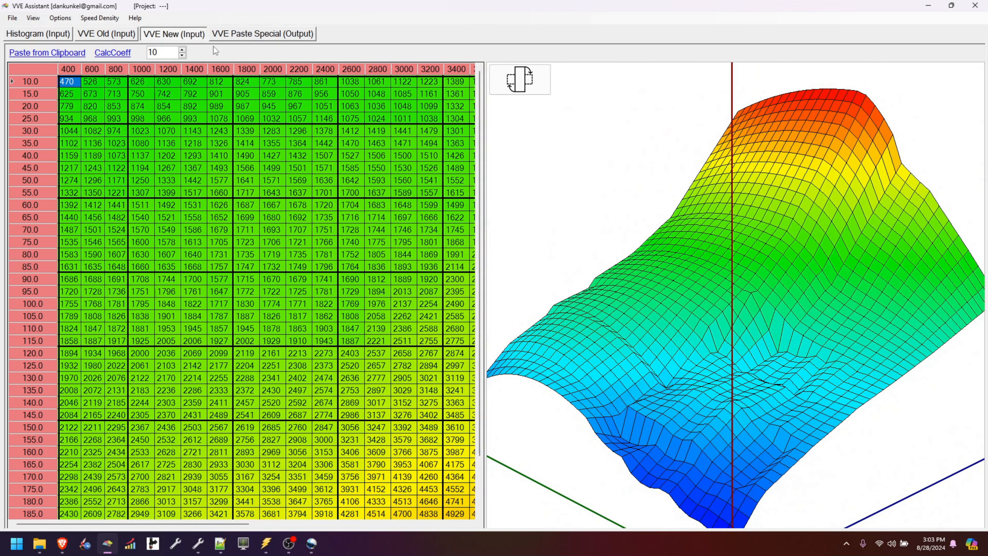
click(233, 35)
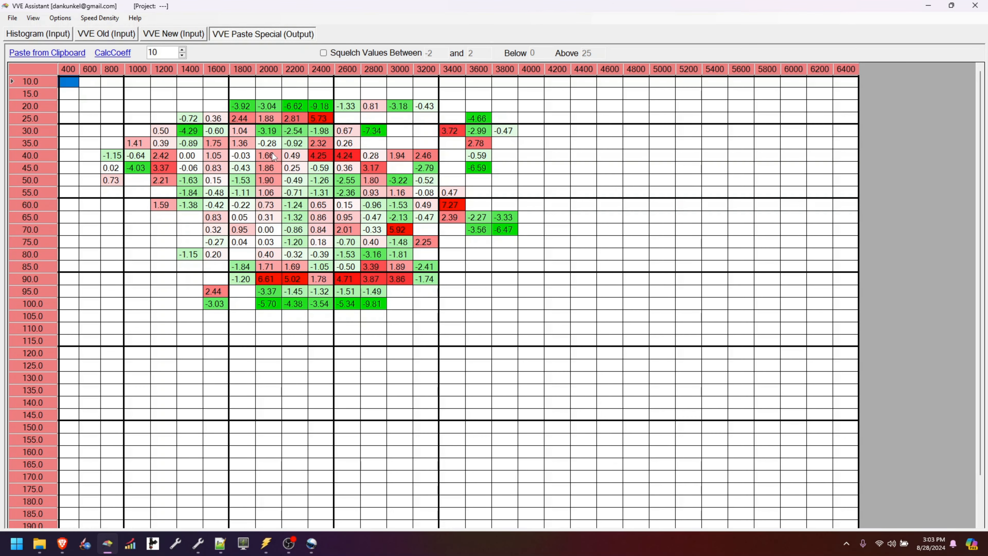
Open the Verlon Mode coefficients view and highlight the whole row of MAP² coefficients for zones 0 to 29
click(121, 36)
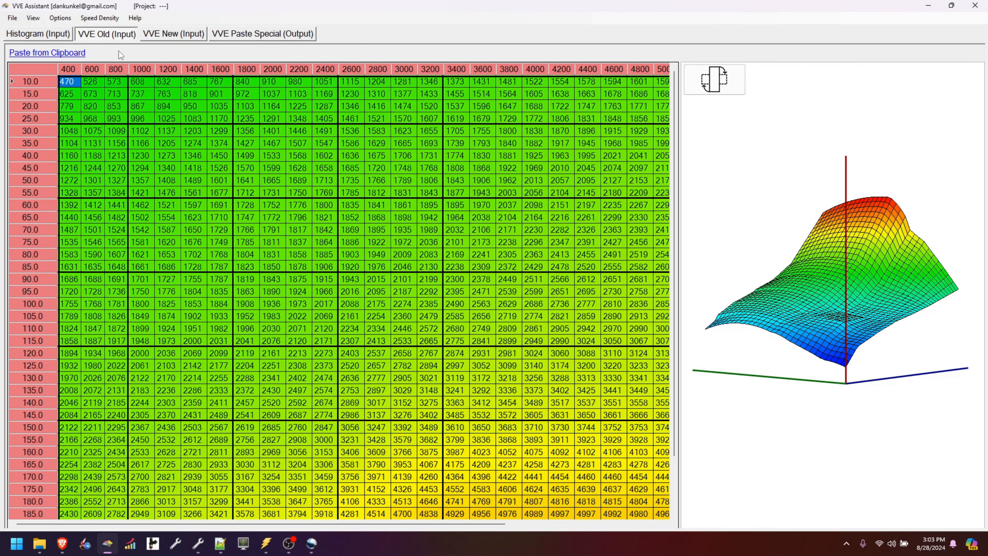
click(195, 546)
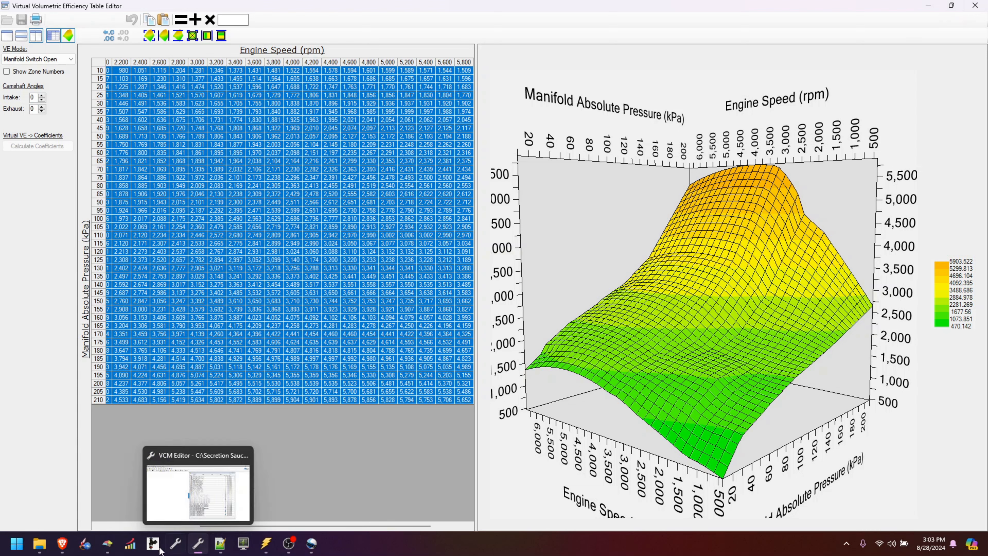
click(146, 487)
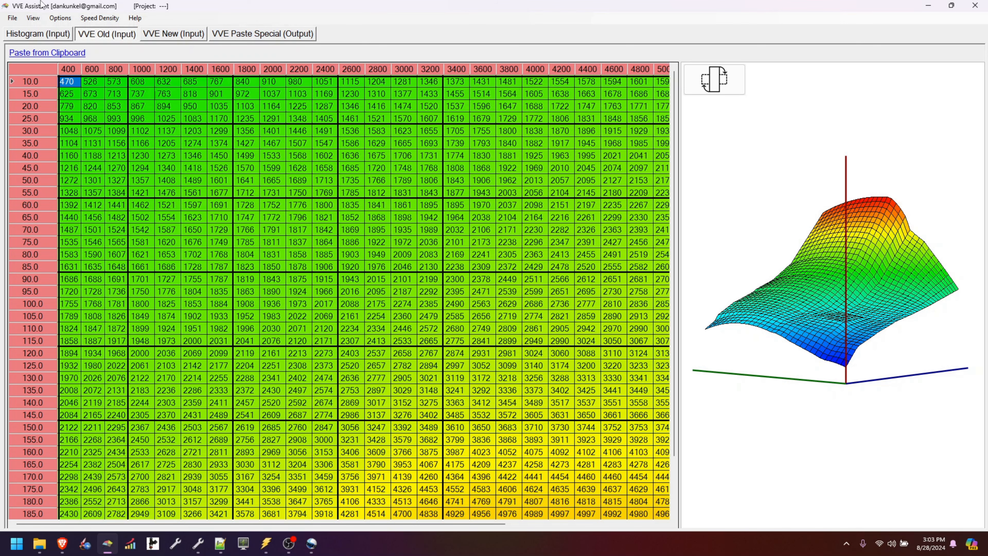
click(99, 18)
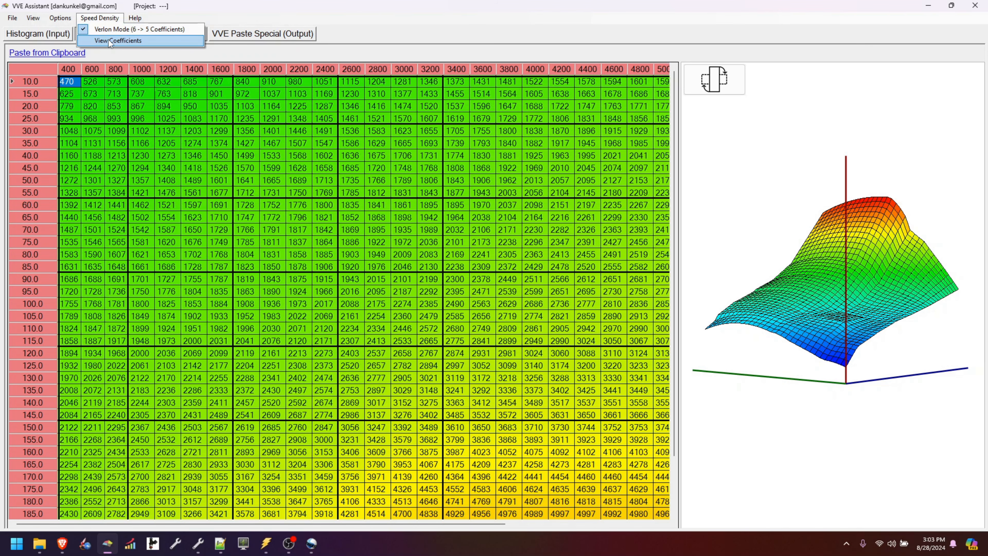
click(108, 40)
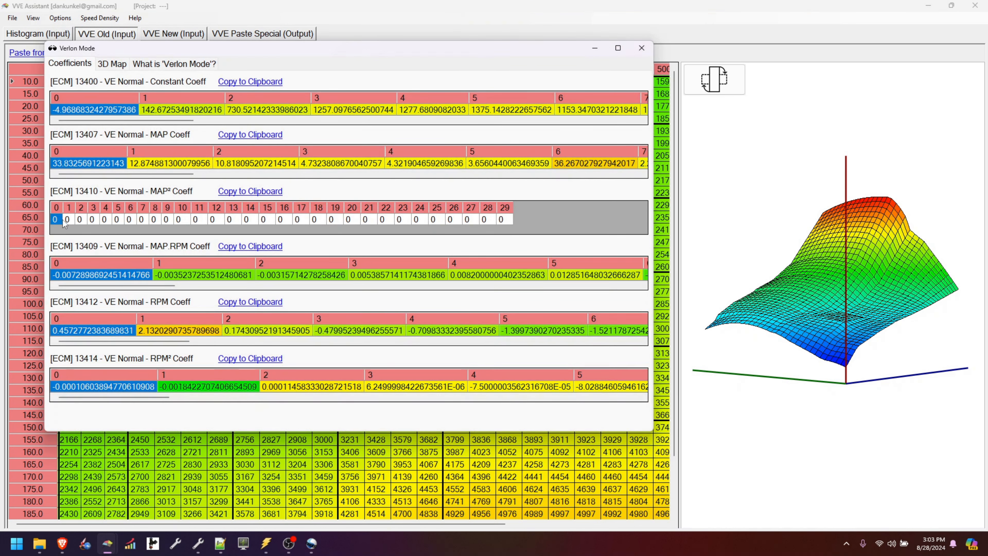
drag(62, 221, 479, 221)
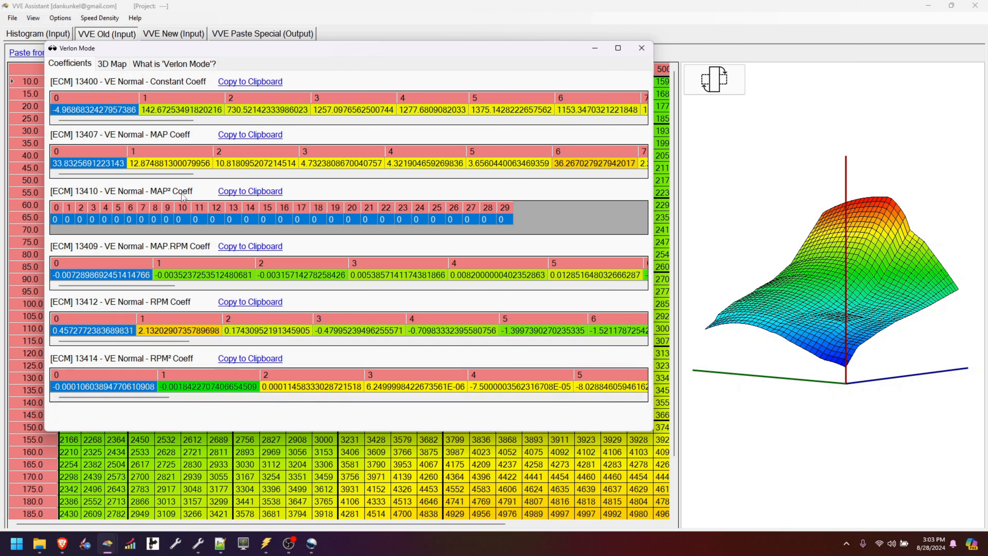
Copy the [ECM] 13400 VE Normal Constant coefficients to the clipboard and switch to the VVE table editor
click(227, 110)
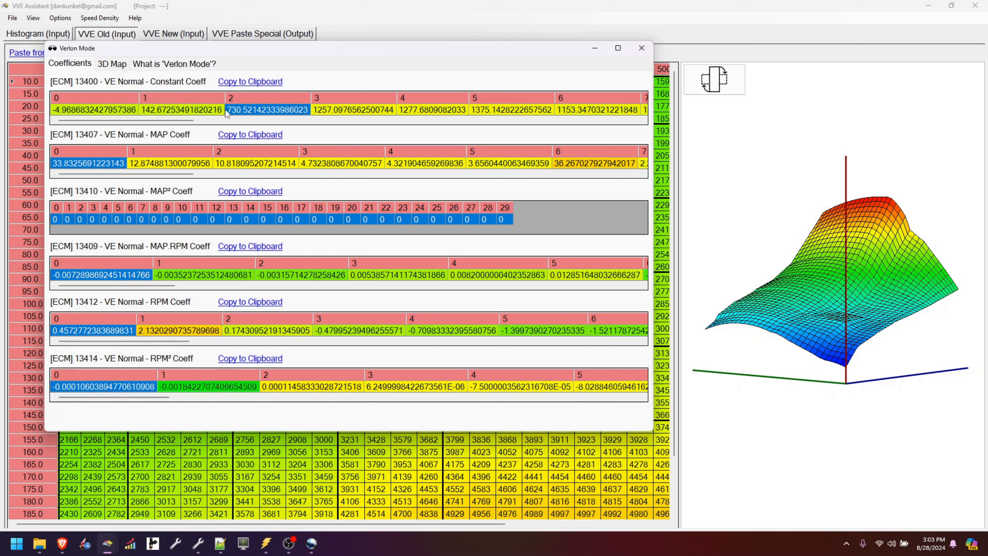
click(243, 82)
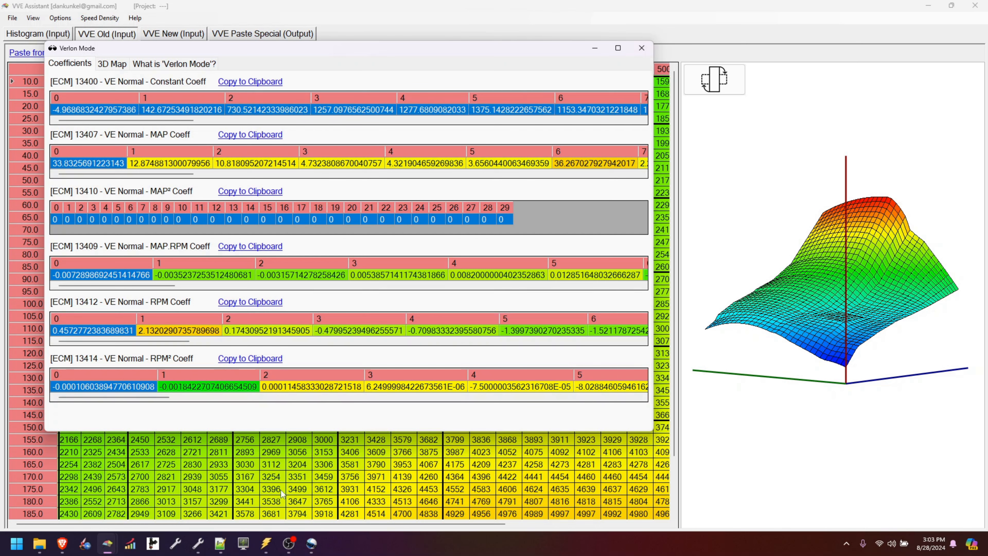
click(199, 543)
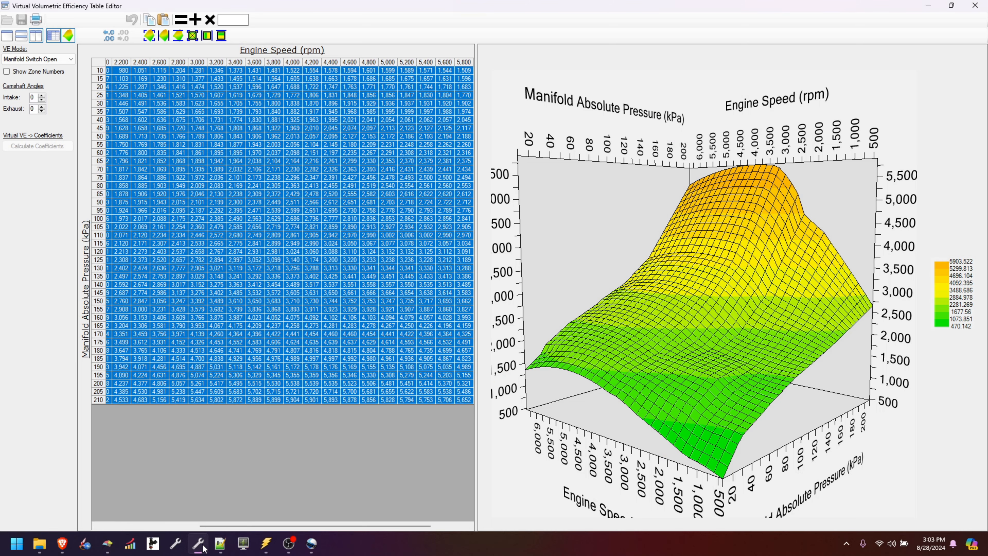
Close the Virtual Volumetric Efficiency table editor and reopen it for 5 Coeff Verlon Mode.hpt
click(977, 5)
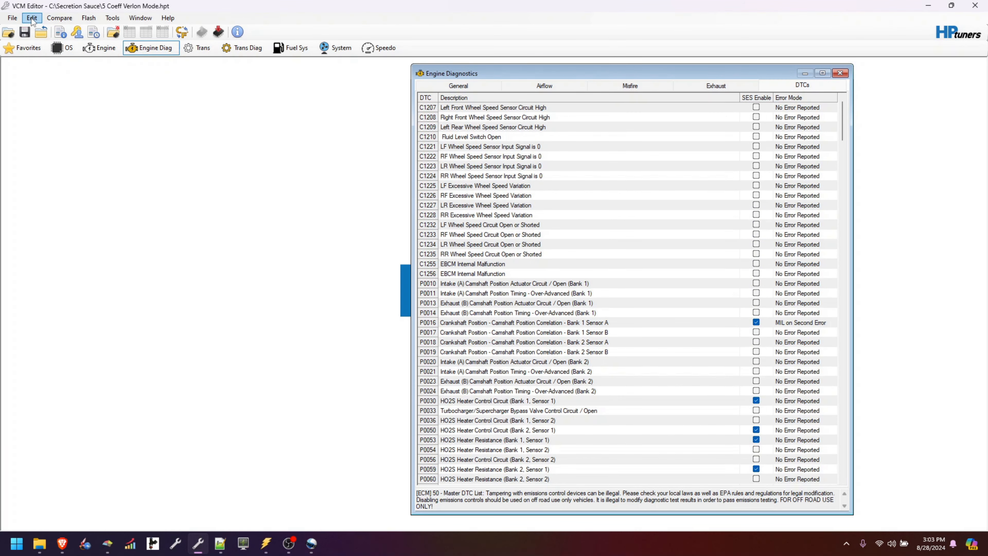
click(32, 18)
click(75, 67)
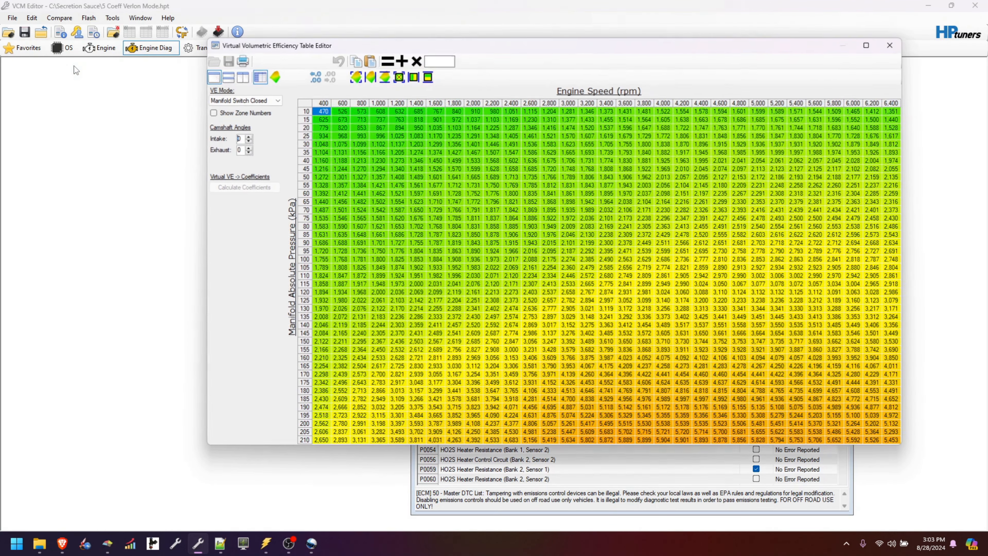
Raise the 400 rpm, 10 kPa cell of the Manifold Switch Closed VE table by 1 to 471
drag(339, 178, 350, 187)
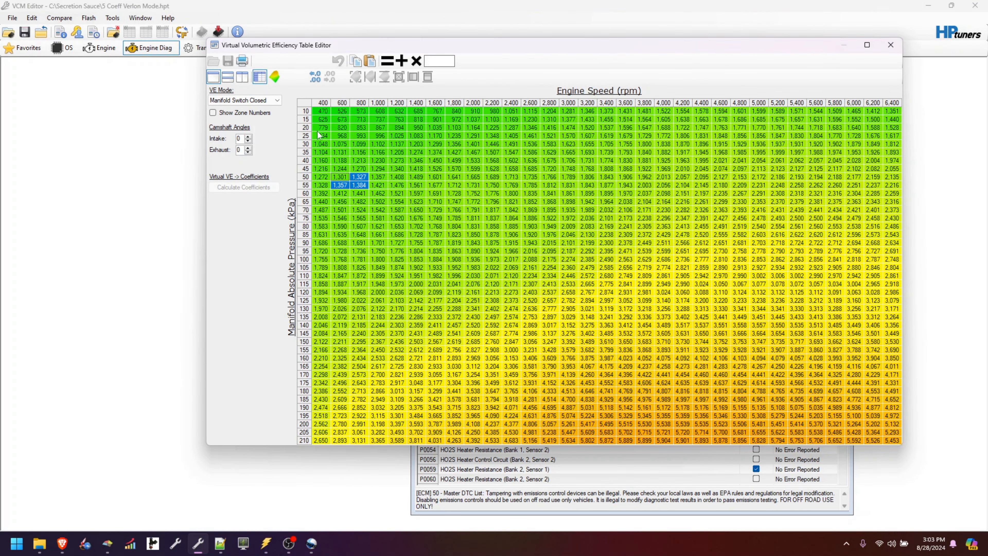
click(317, 113)
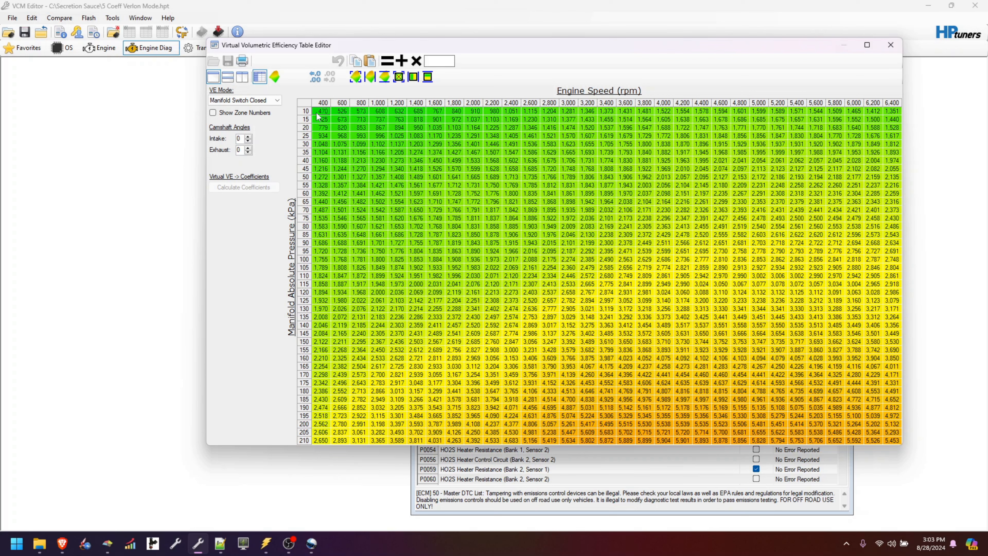
key(plus)
click(333, 193)
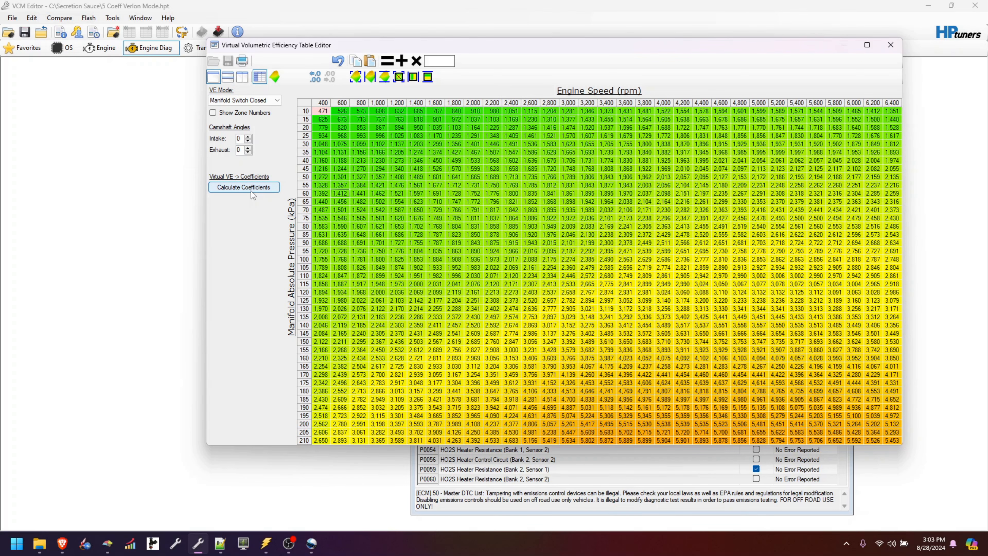
Undo the last VE cell change and close the Virtual Volumetric Efficiency table editor
click(338, 61)
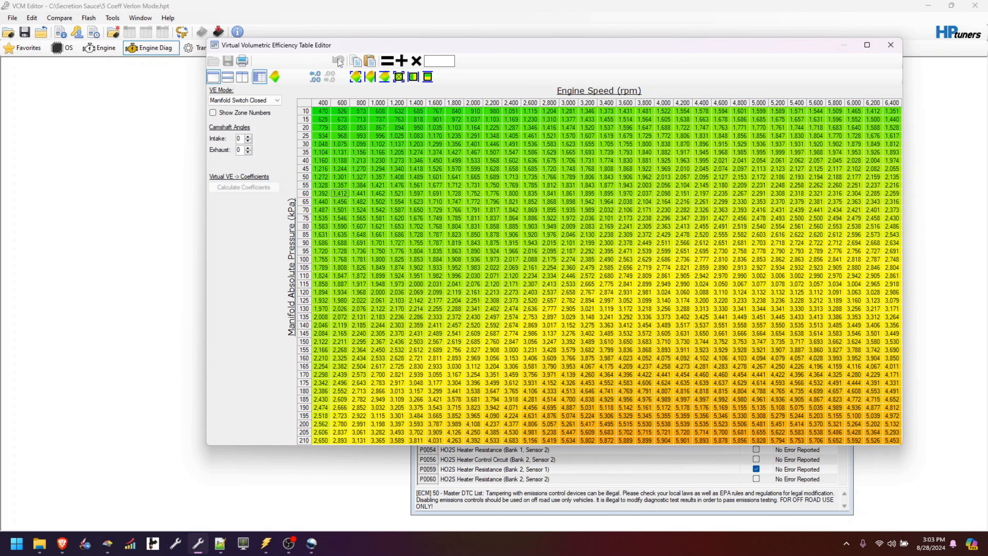
click(891, 45)
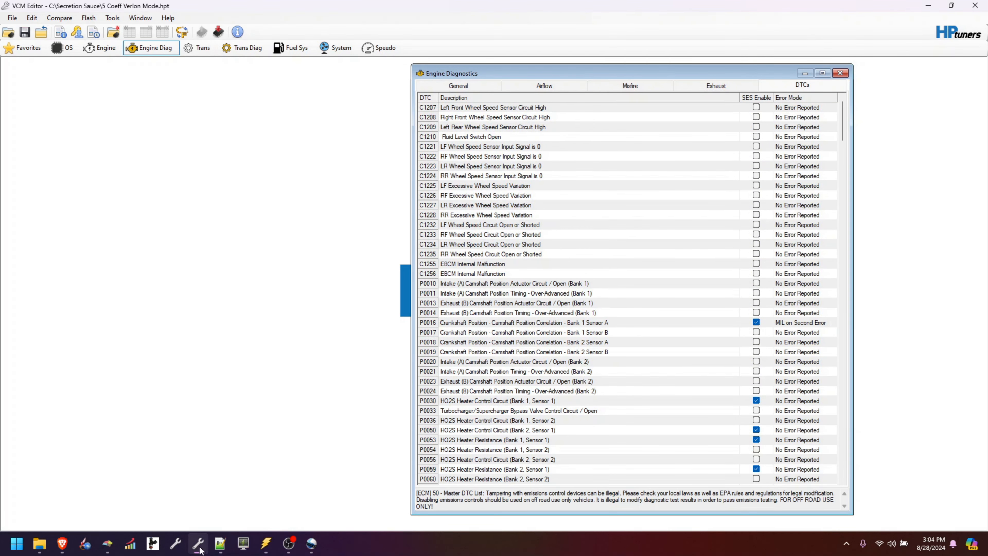
Replace Engine Diagnostics with the Engine parameters and paste the copied coefficients into the Manifold Switch Open row of the [ECM] 13400 Constant table
mouse_move(107, 544)
click(161, 467)
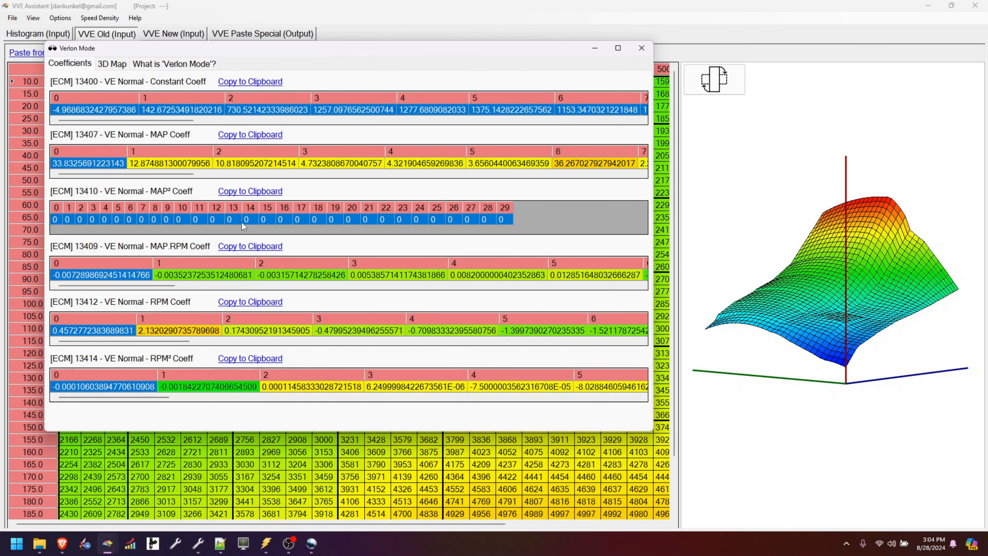
click(196, 547)
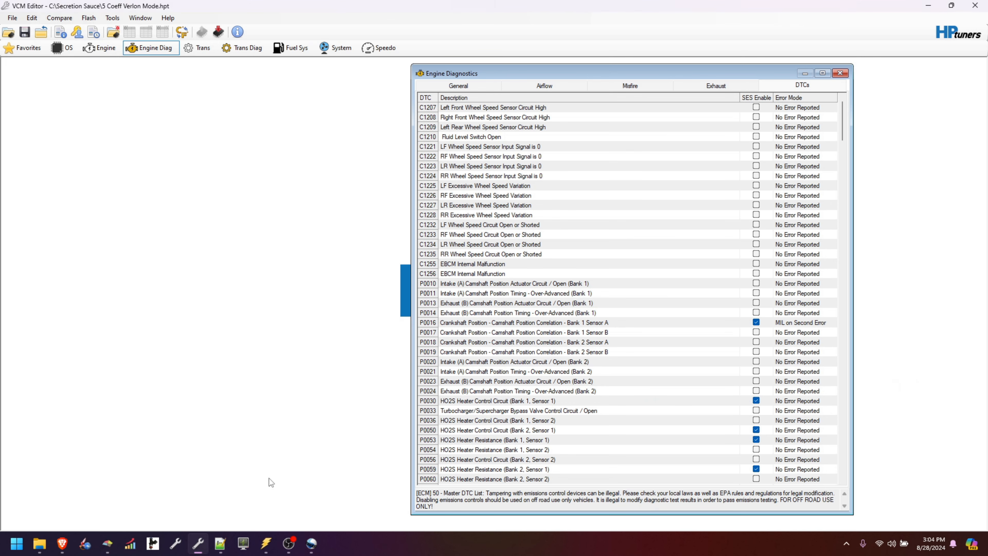
click(842, 73)
click(100, 55)
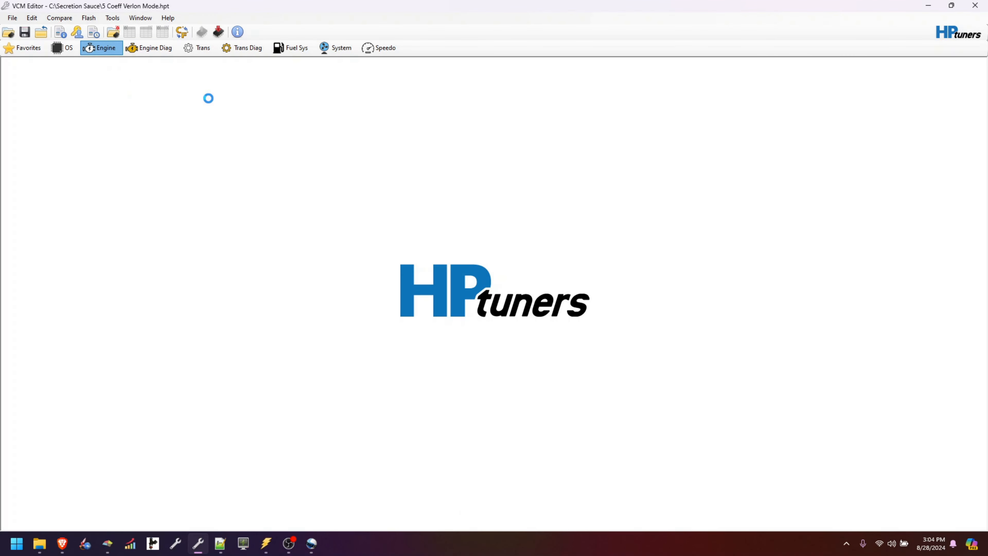
click(558, 121)
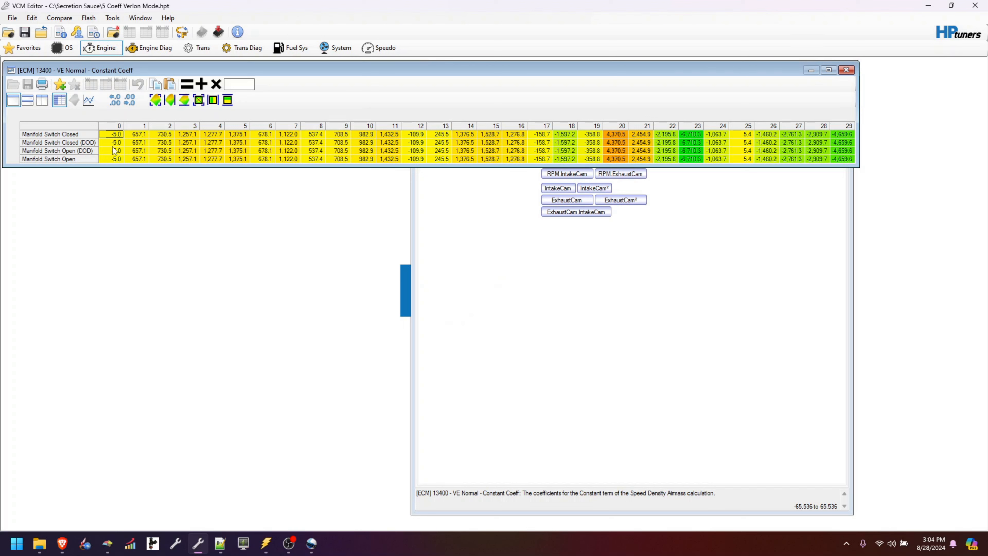
text(-5.0	142.7	730.5	1,257.1	1,277.7	1,375.1	1,153.3	1,110.3	2,124.0	270.3	982.9	1,432.5	4,103.4	4,287.6	3,225.5	2,360.9	1,276.8	-158.7	3,659.1	1,321.4	3,457.5	6,048.3	-2,195.8	-6,710.3	-1,263.0	-3,314.8	-5,202.9	-2,761.3	-2,909.7	-4,659.6)
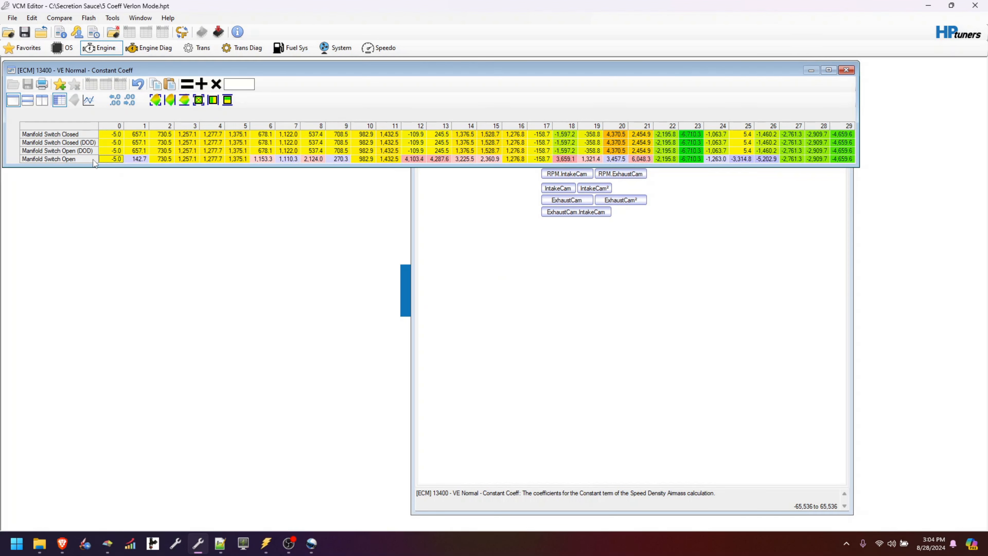
Open the MAP, MAP², MAP.RPM, RPM and RPM² coefficient tables from the Speed Density VE coefficients
click(615, 283)
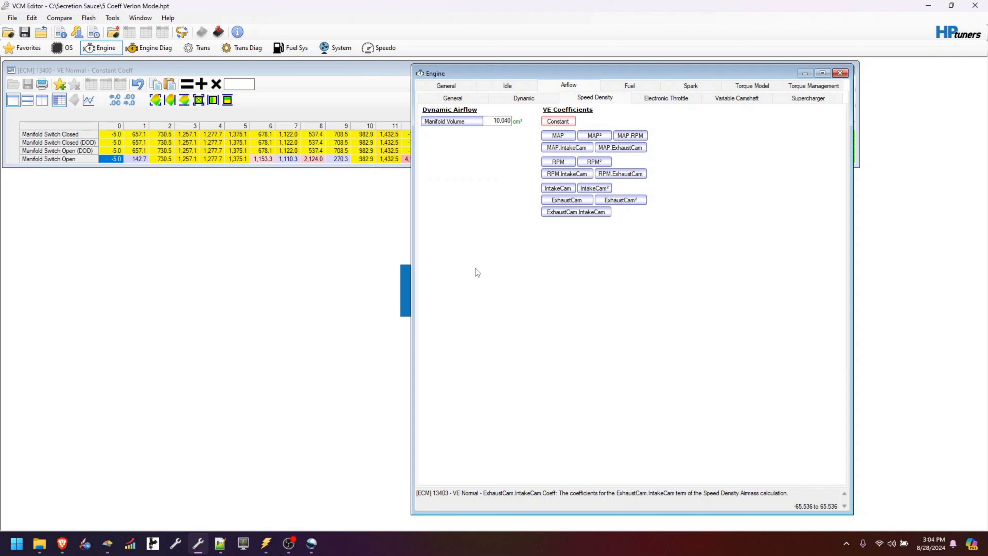
click(558, 135)
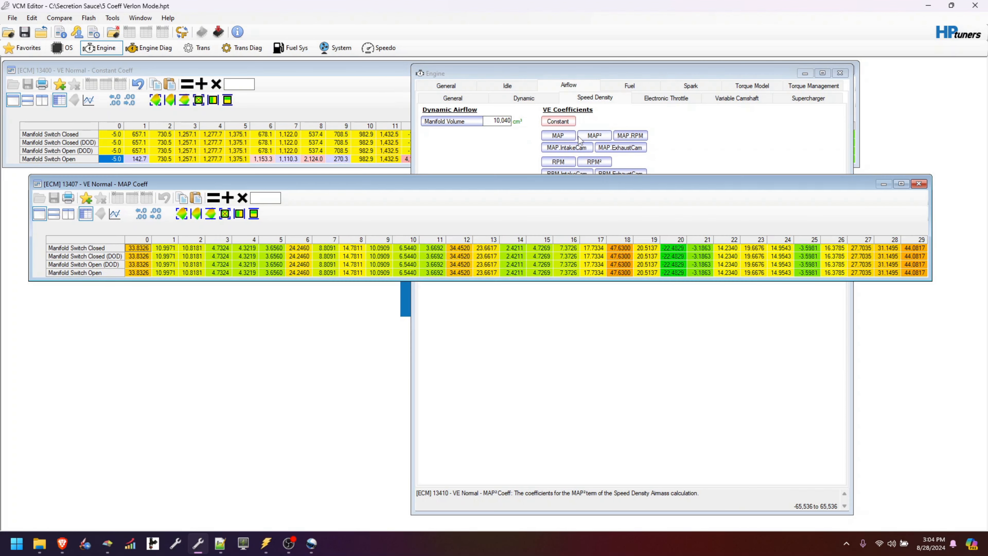
click(591, 140)
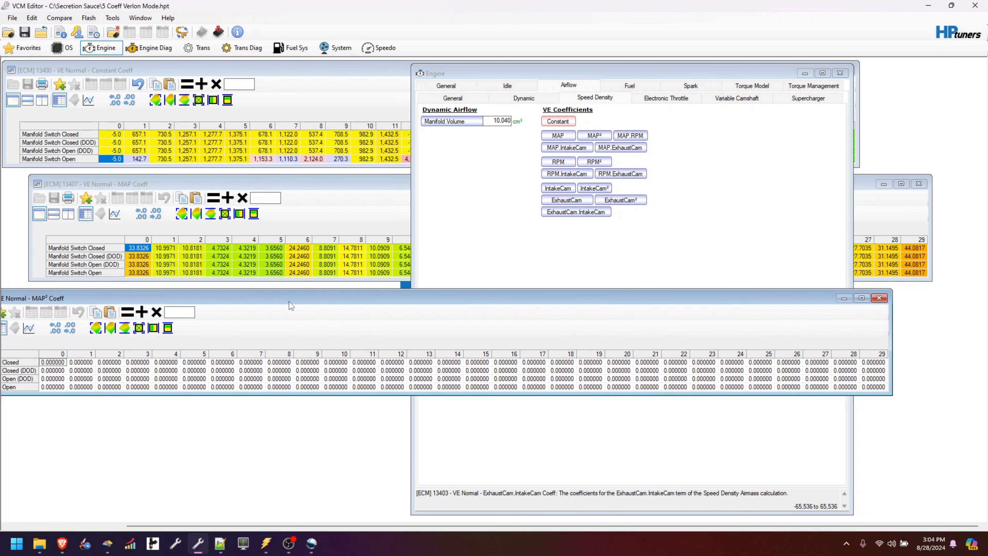
click(627, 136)
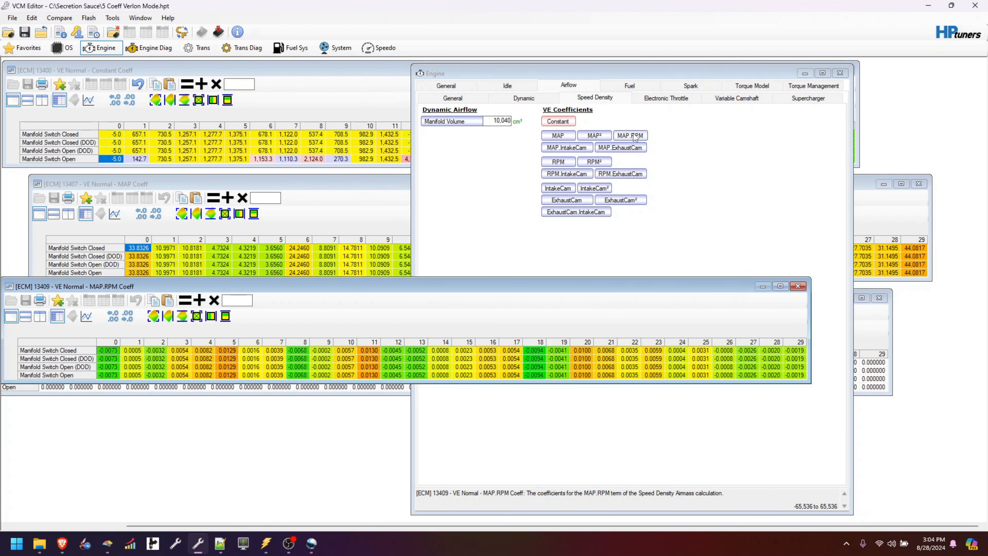
click(558, 162)
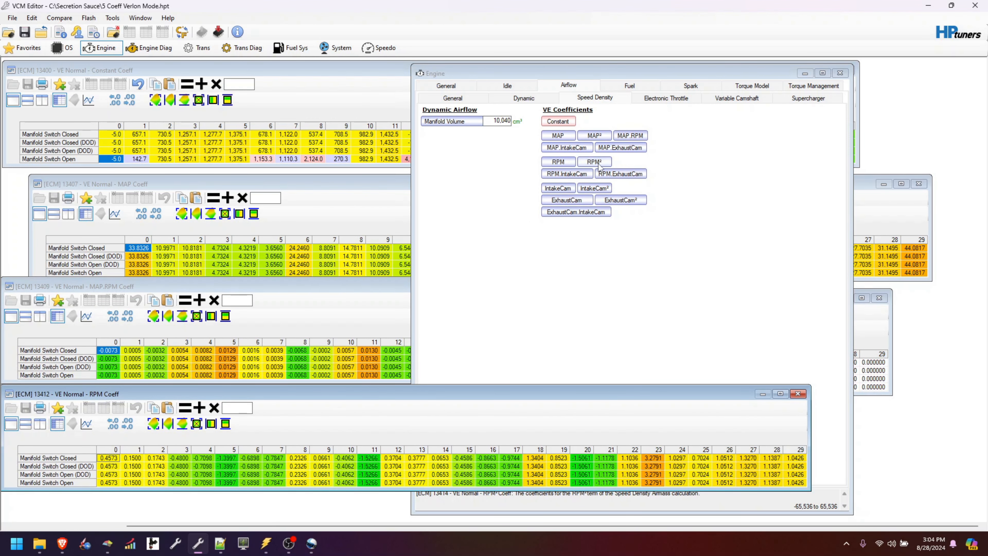
click(608, 161)
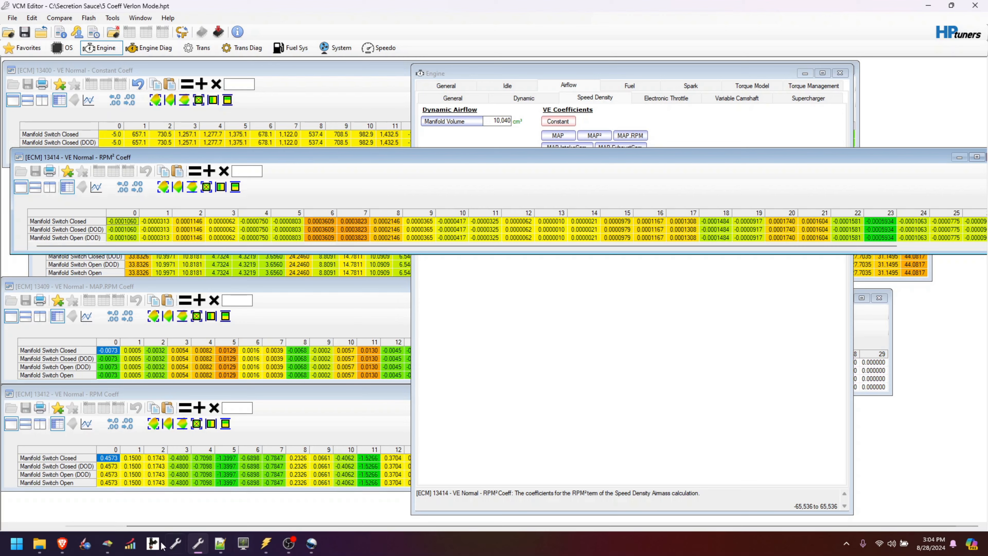
Switch to VVE Assistant, view the Verlon Mode coefficients and examine their shape on the maximized 3D map
mouse_move(108, 543)
click(129, 518)
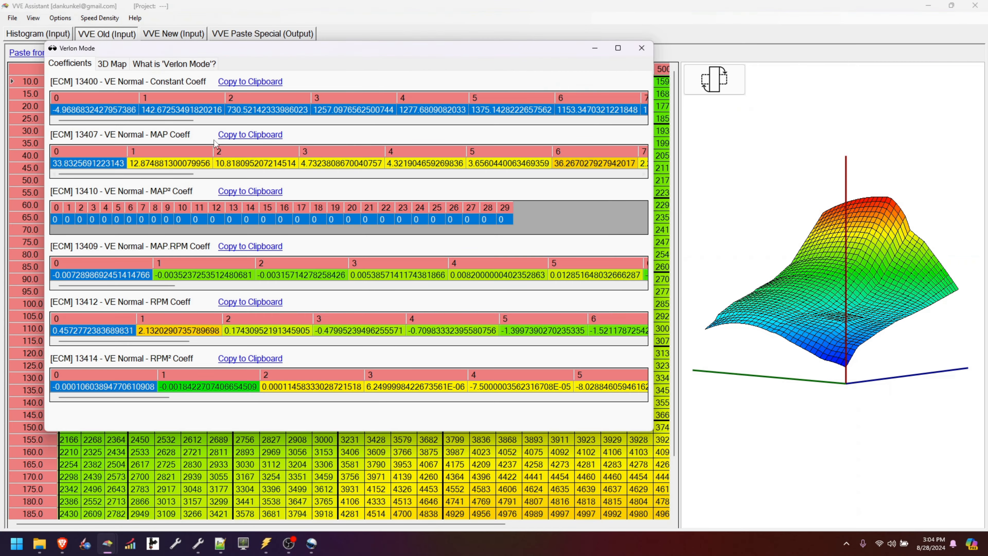
click(341, 218)
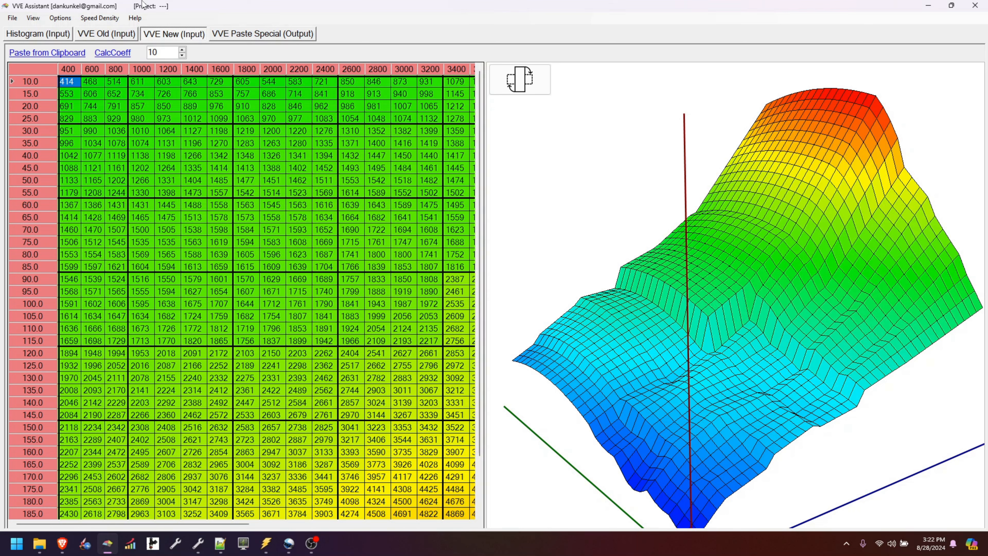
click(103, 20)
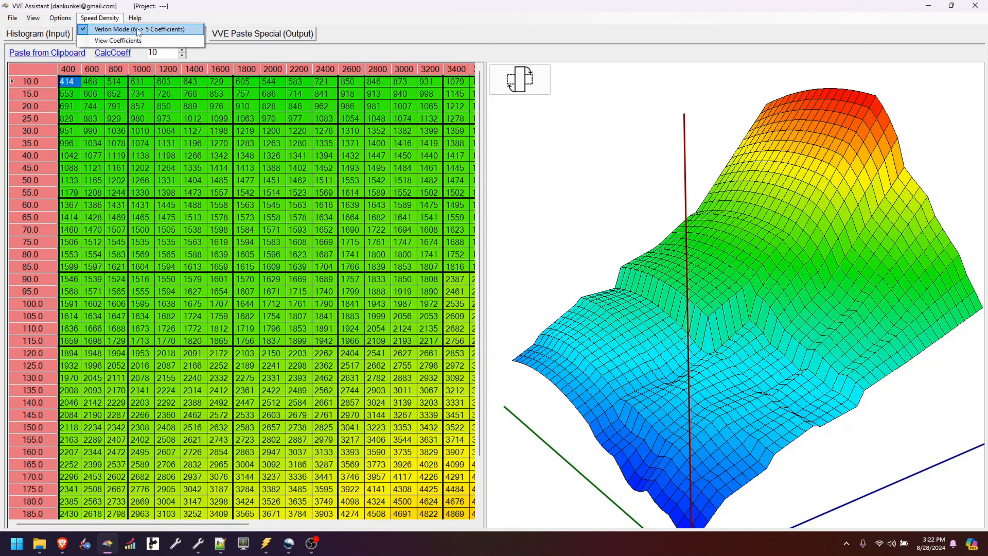
click(132, 41)
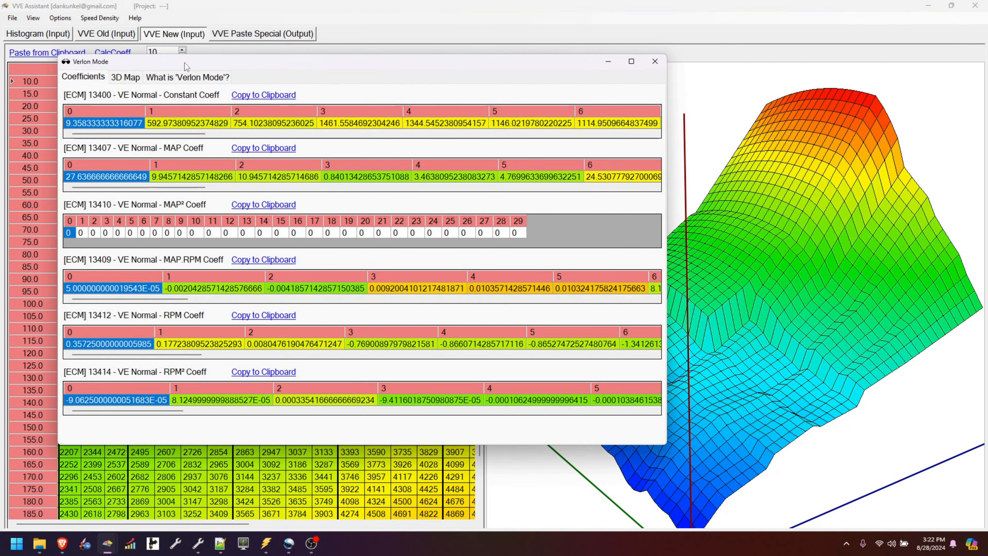
double_click(185, 63)
click(75, 22)
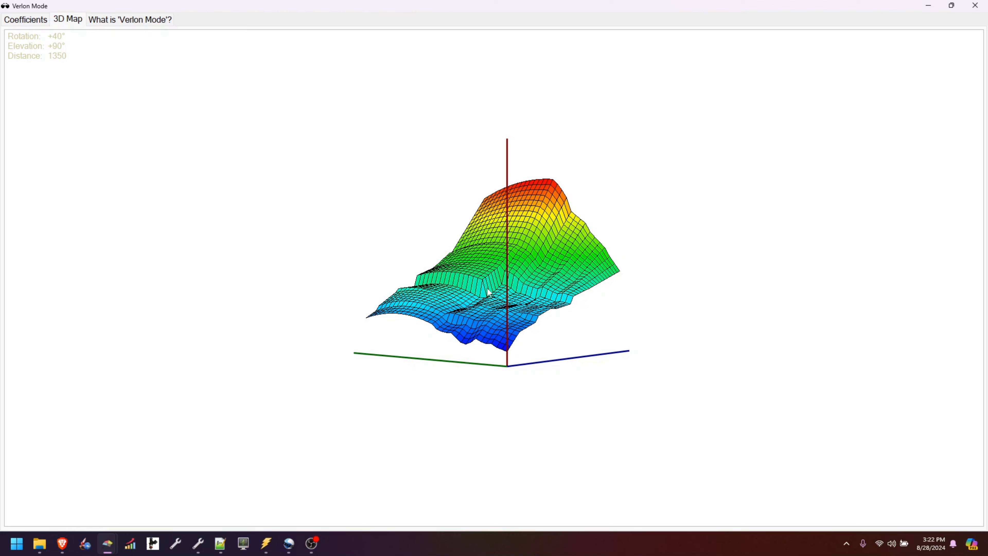
drag(491, 292, 522, 346)
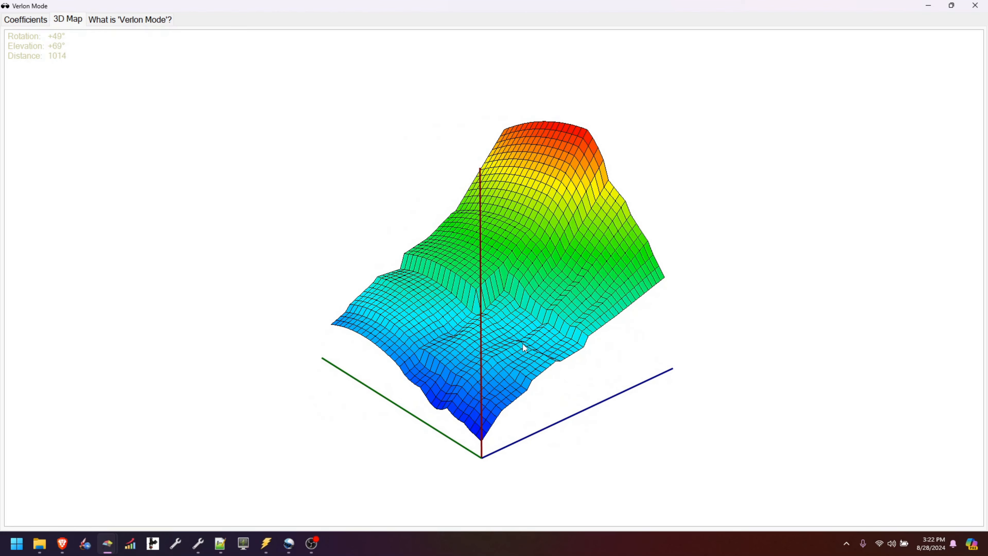
Read the What is 'Verlon Mode'? explanation of the ECM defects, solutions and resources
click(127, 25)
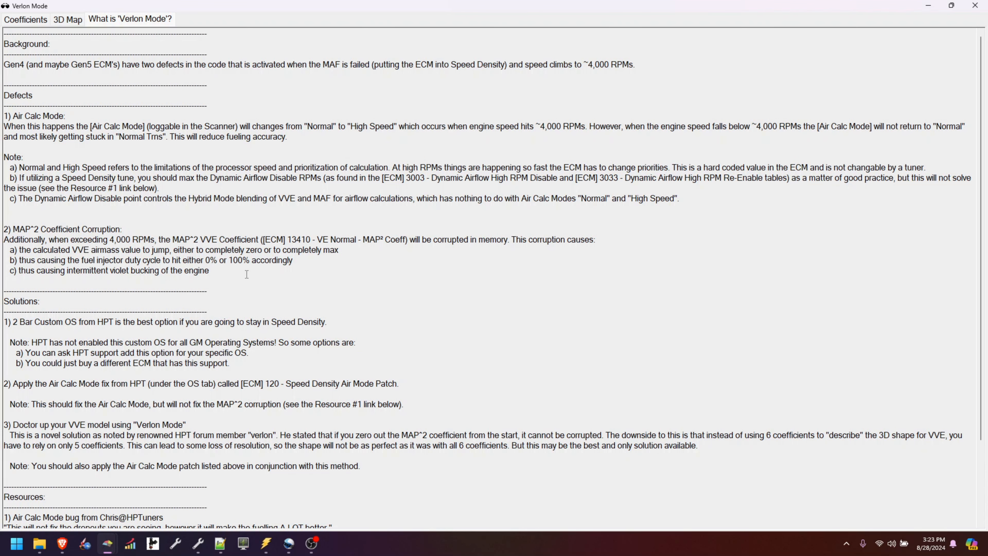
scroll(325, 375, down, 3)
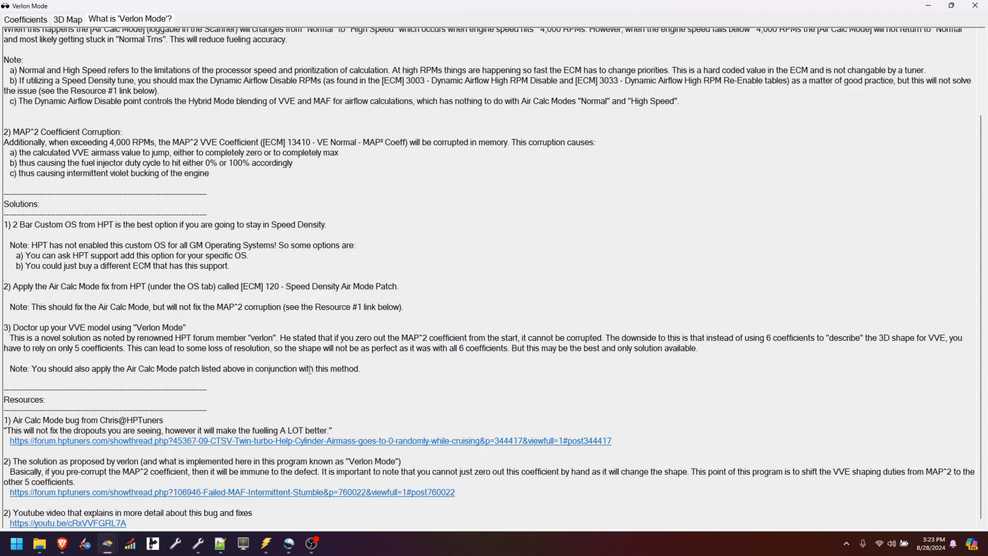
scroll(310, 369, up, 3)
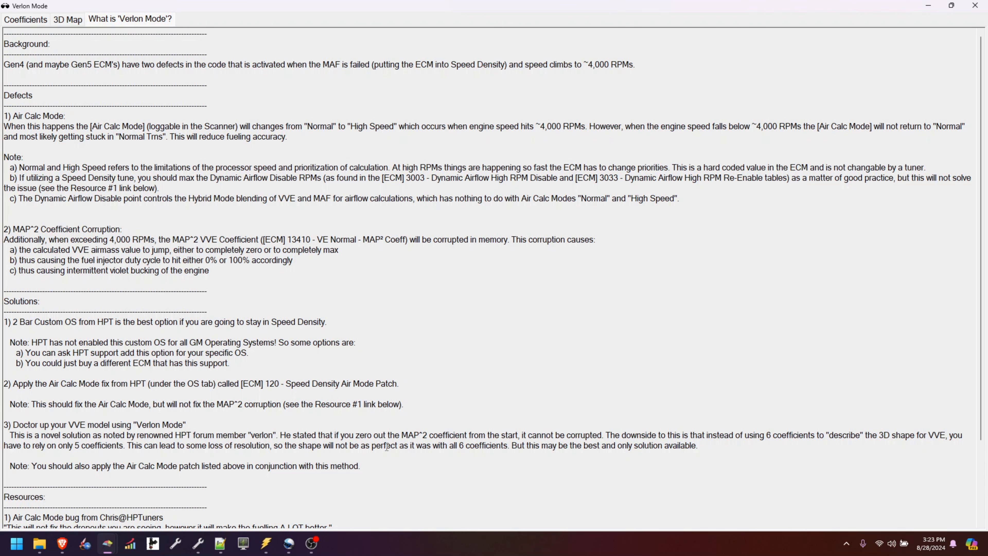
scroll(387, 446, down, 3)
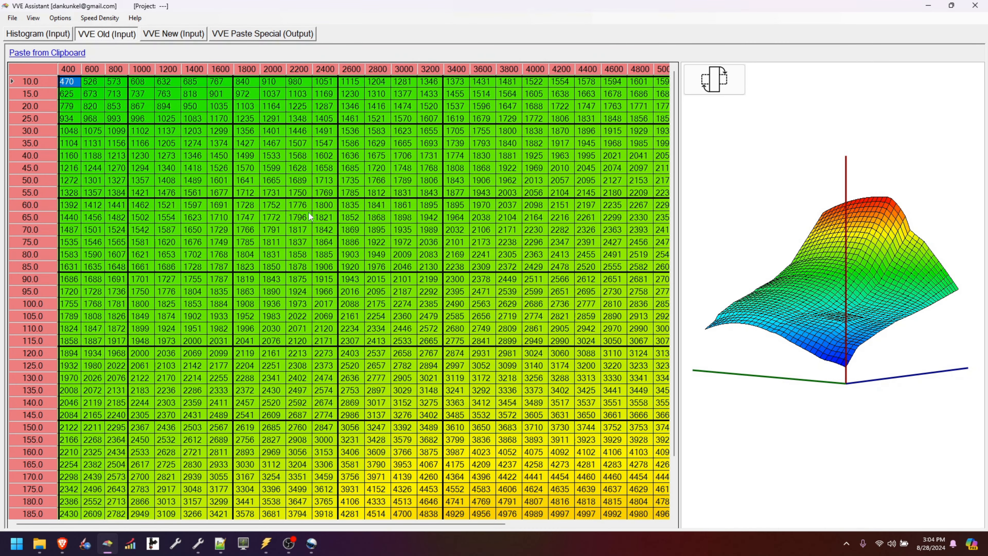
Switch to VCM Editor and open 6 Coeff VVE.hpt from the Secretion Sauce folder, discarding the current tune's changes
click(205, 547)
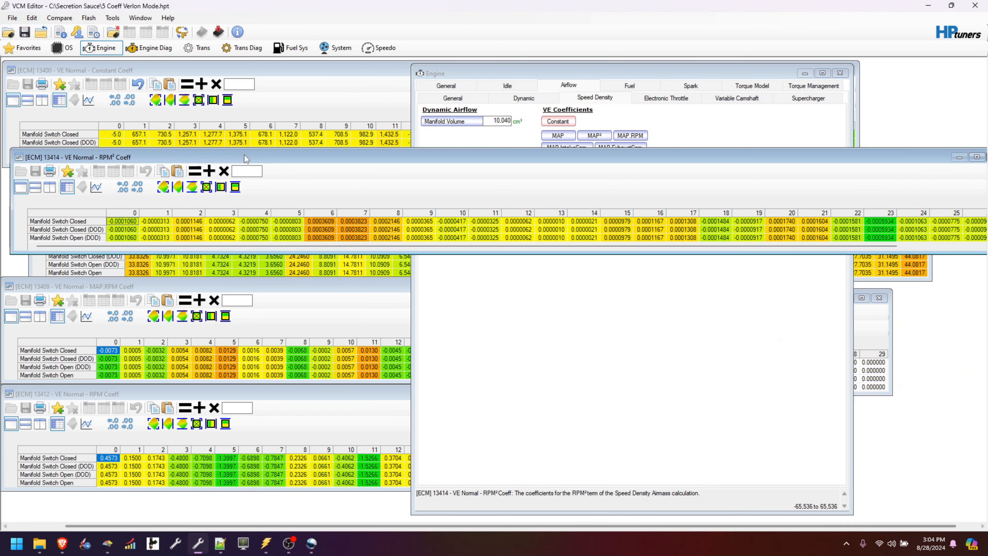
click(9, 34)
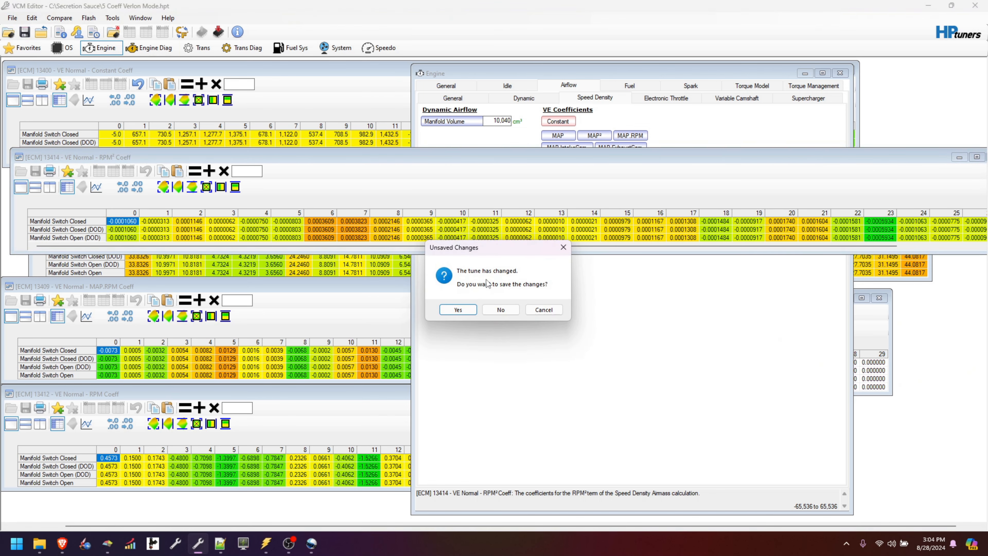
click(499, 310)
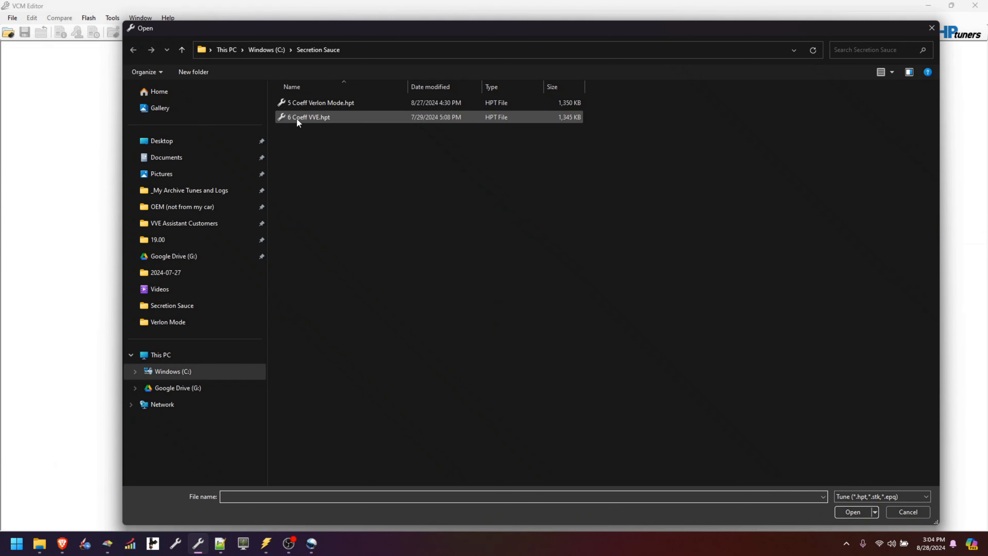
double_click(314, 117)
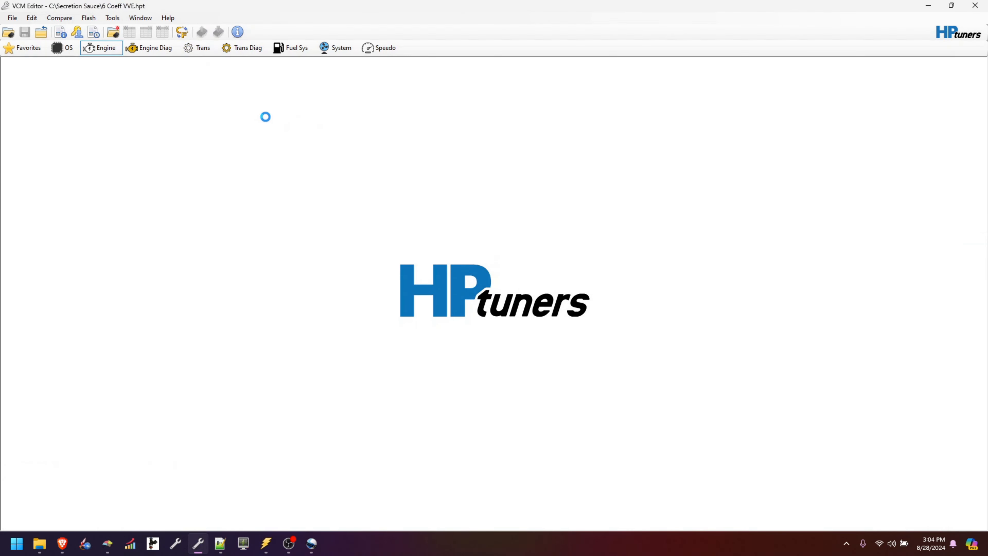
Open the Virtual Volumetric Efficiency table of the six-coefficient tune and copy the whole Manifold Switch Closed table
click(32, 18)
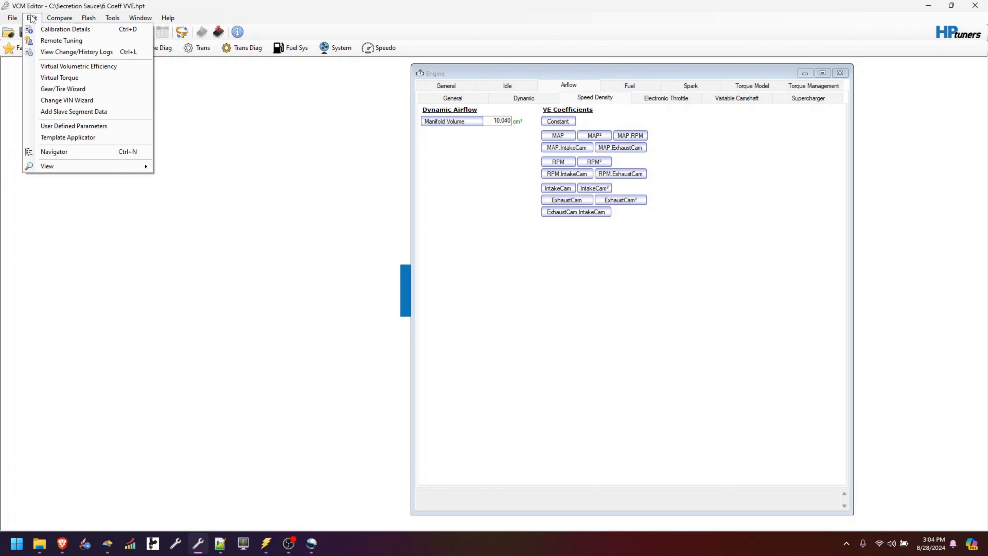
click(74, 66)
click(304, 103)
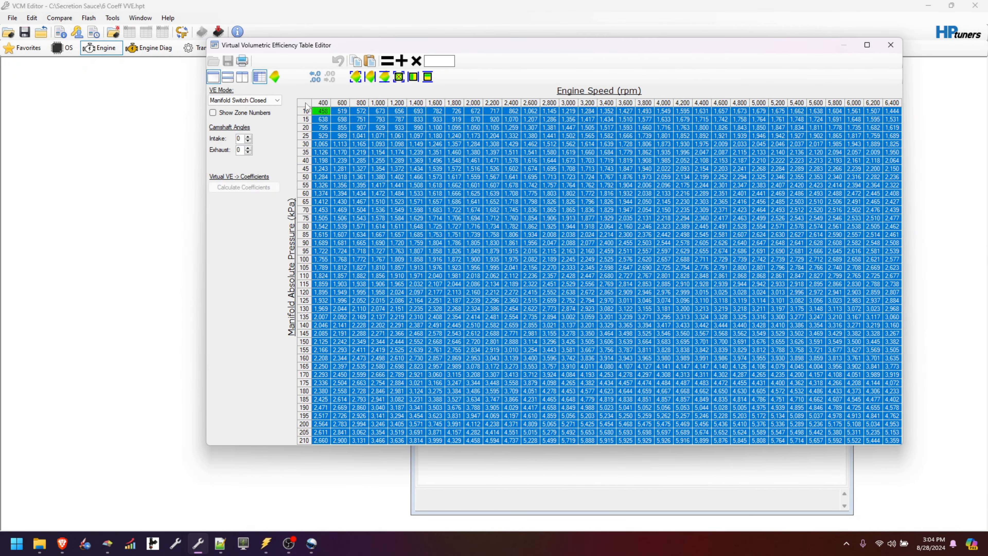
right_click(306, 104)
click(339, 121)
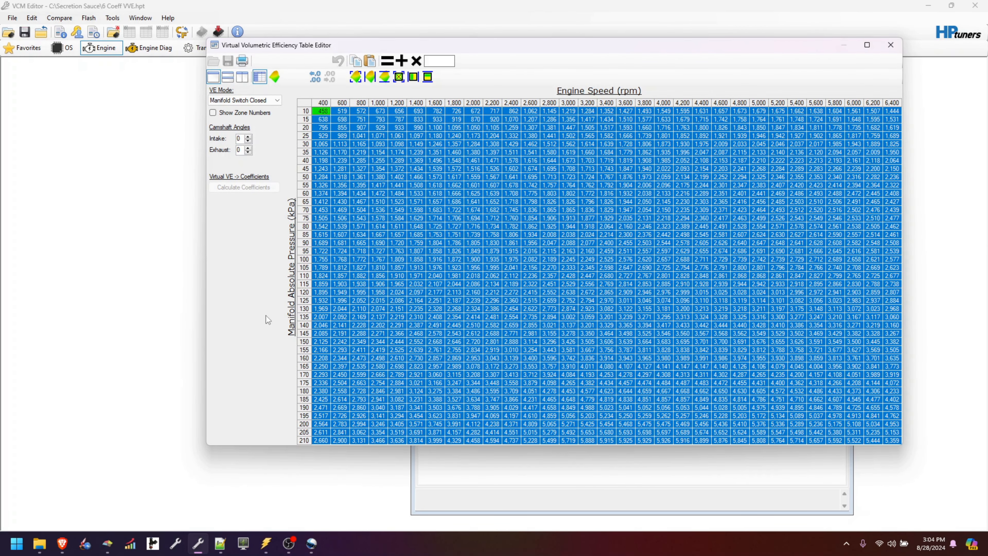
Switch to VVE Assistant, paste the copied table into VVE Old and send it to VVE New for inspection in 3D
click(108, 543)
click(58, 52)
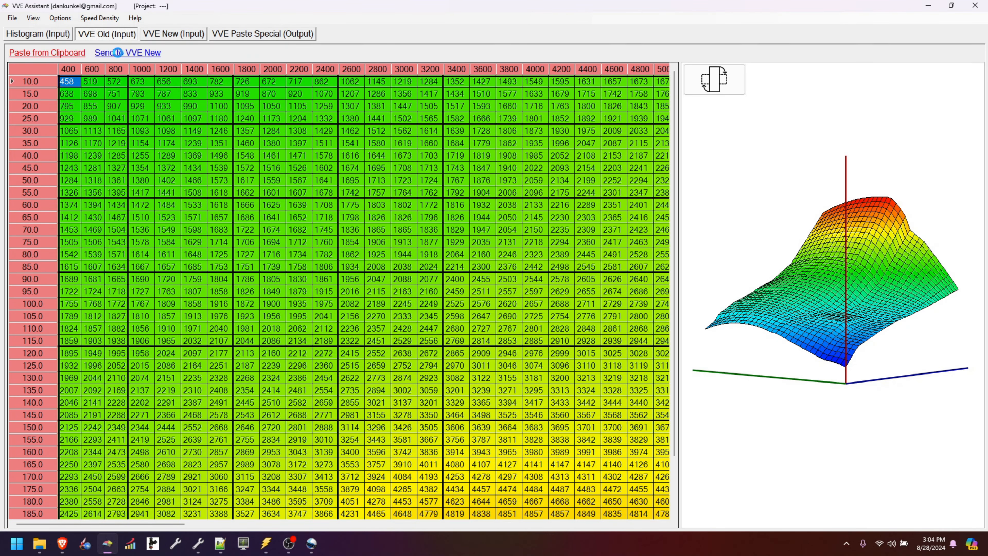
click(119, 53)
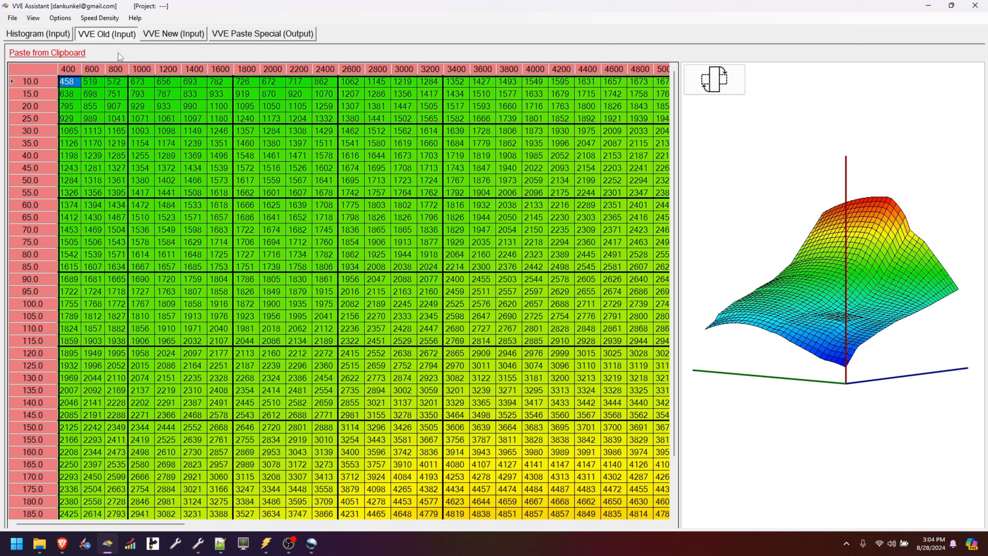
click(166, 37)
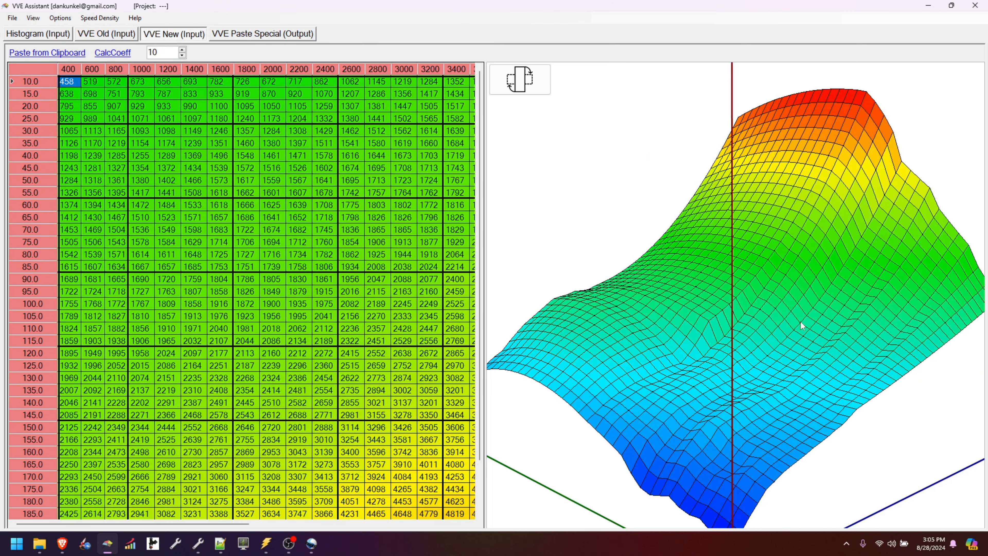
mouse_move(800, 322)
mouse_down()
mouse_move(752, 321)
mouse_move(788, 322)
mouse_up()
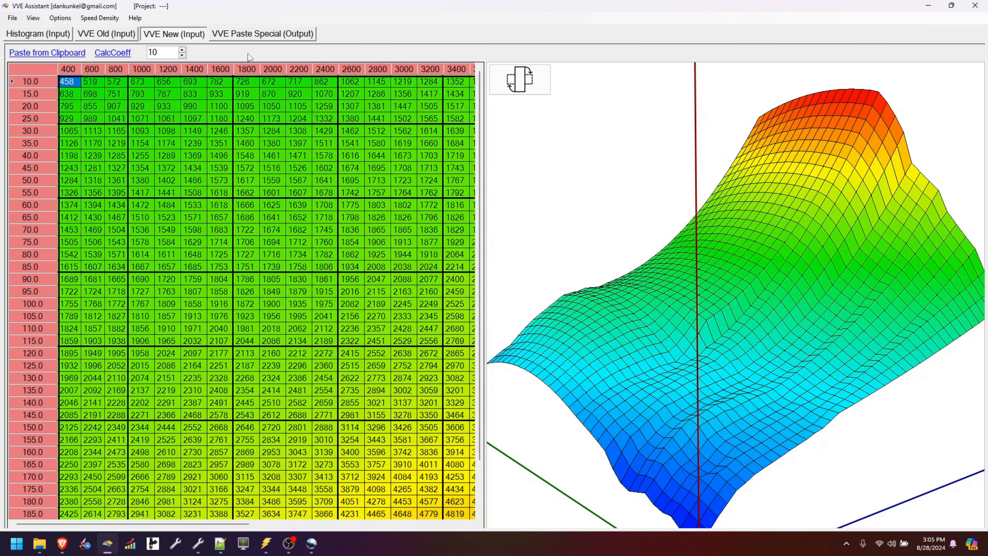
drag(578, 247, 638, 304)
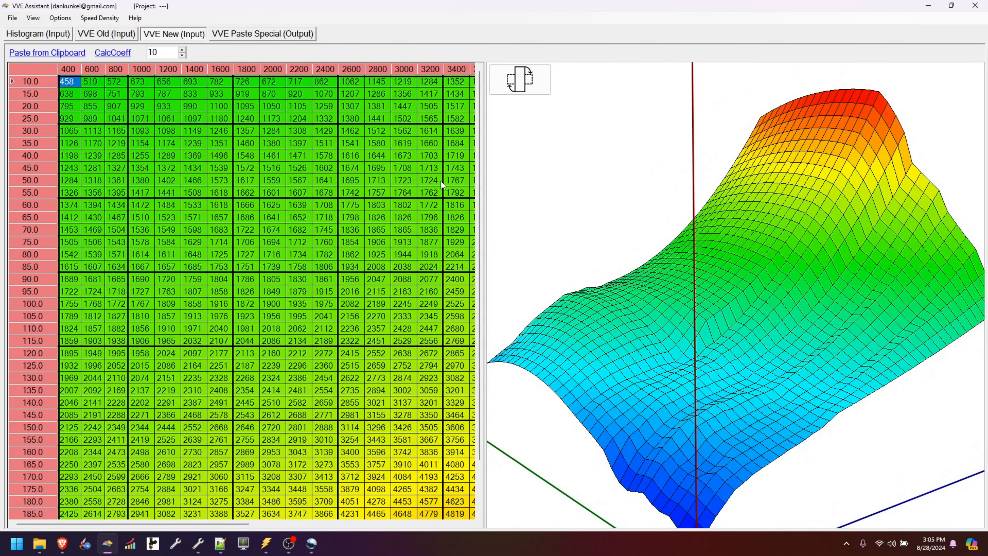
In VVE Paste Special, fill the blanks with selection averages in columns 1000–1600 at rows 10–25 and columns 1000 and 1200 at rows 30–55
click(249, 35)
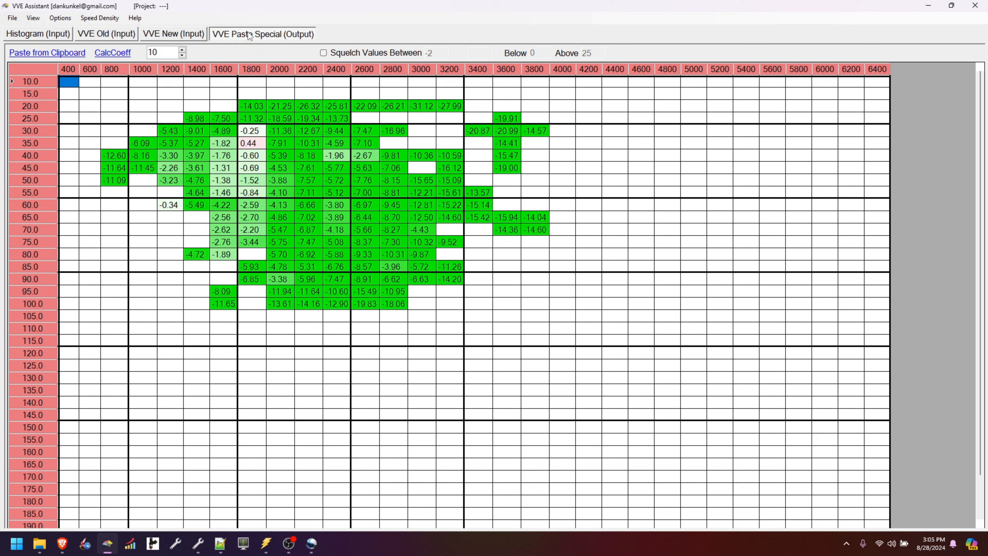
drag(197, 104, 134, 75)
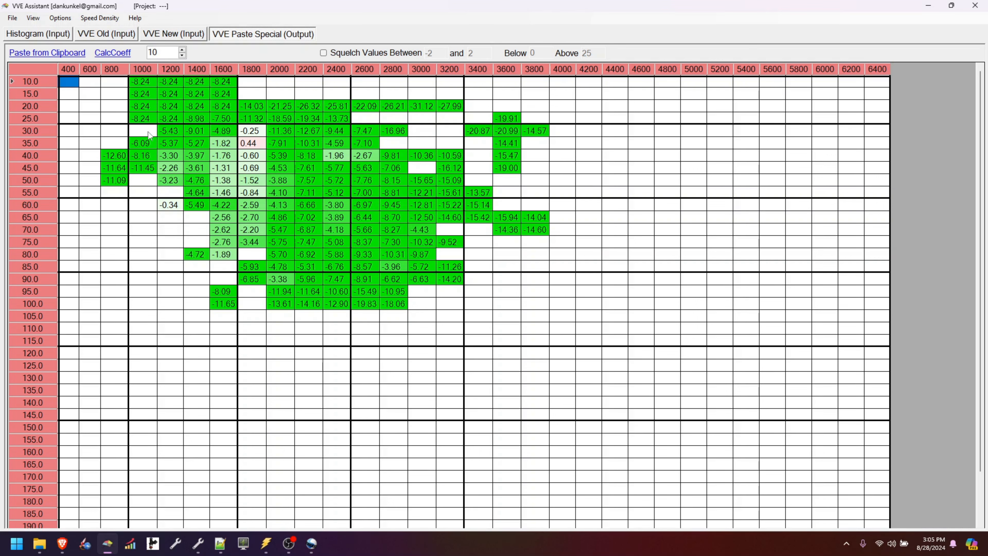
drag(148, 131, 145, 182)
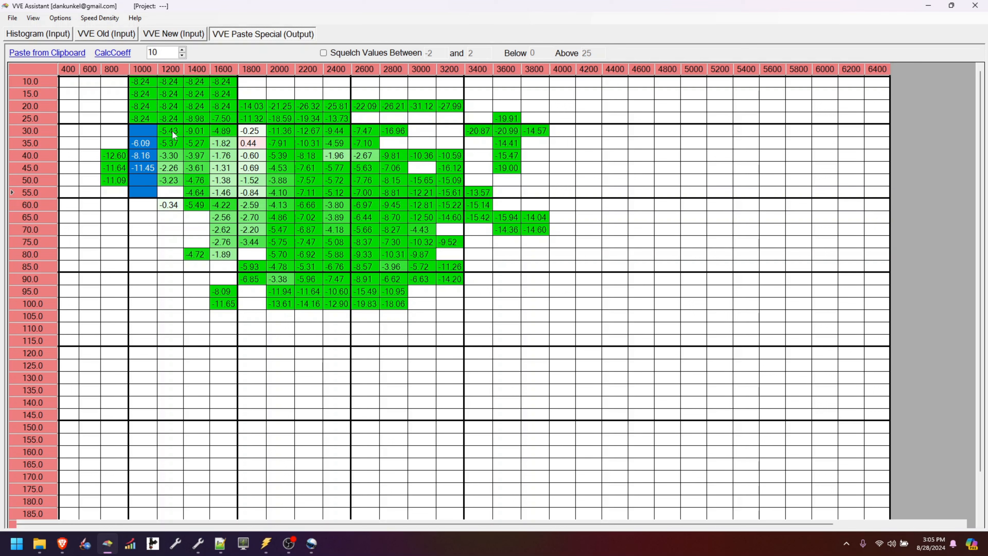
drag(169, 130, 169, 192)
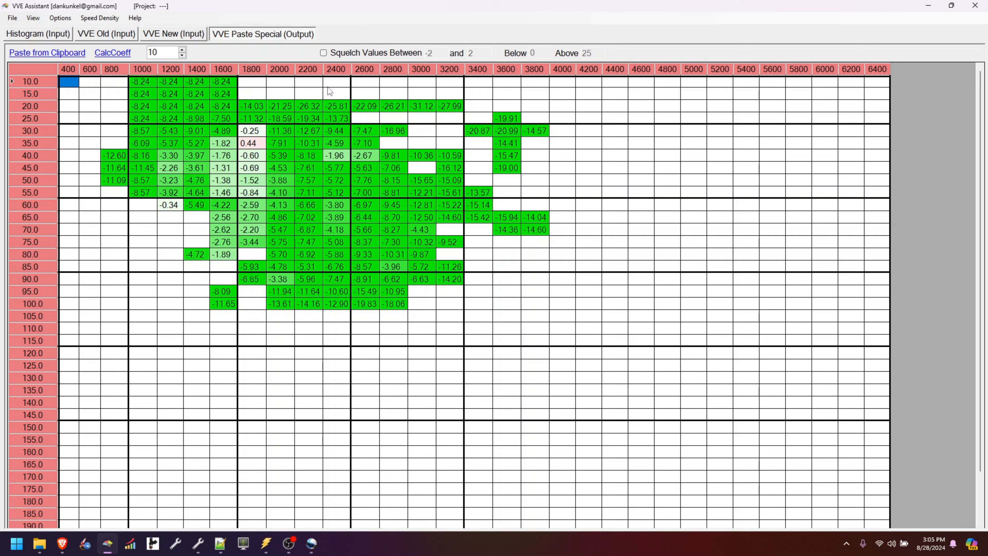
Fill the blanks at rows 10–25 with averages for the 1800–2400 block and separately for columns 2600, 2800, 3000 and 3200
drag(252, 116, 329, 83)
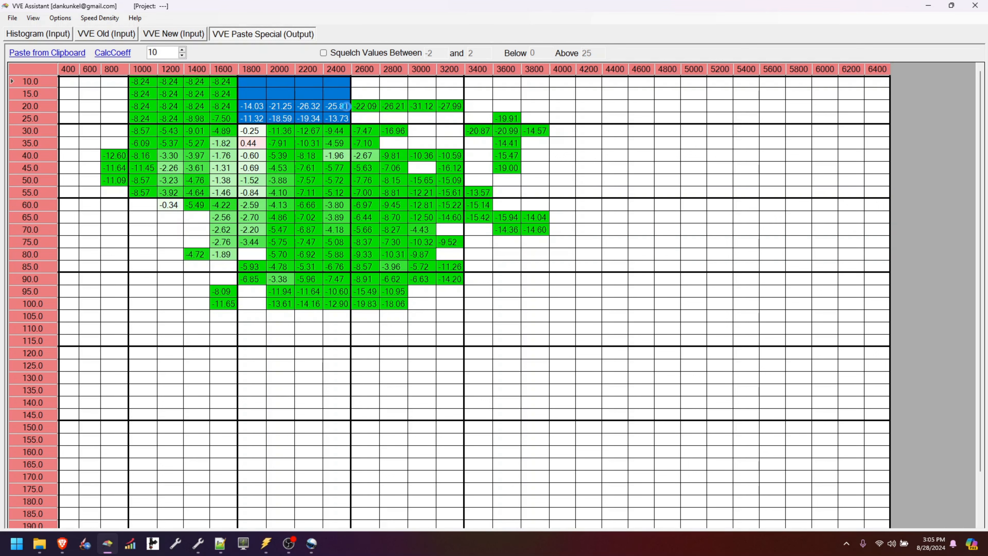
key(f)
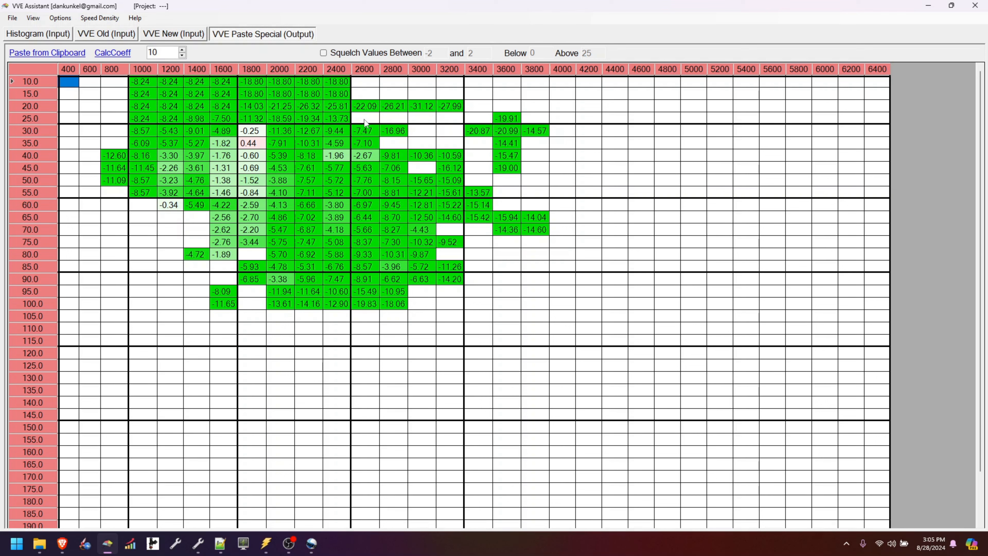
drag(366, 102, 363, 118)
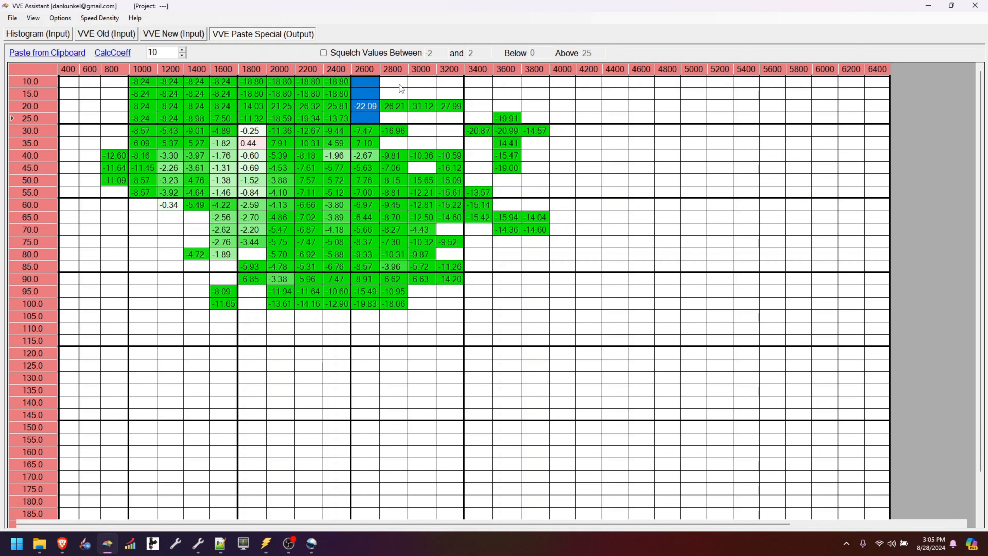
key(f)
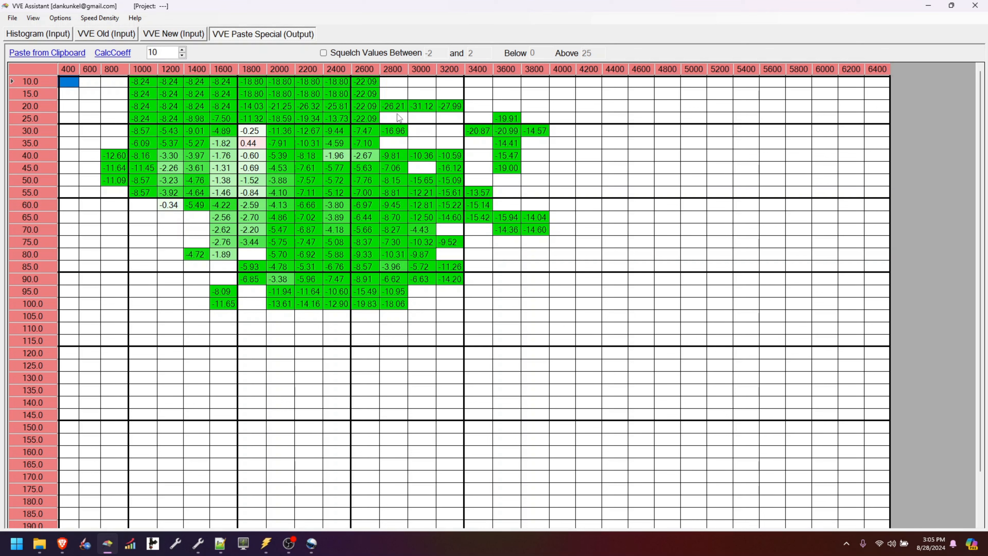
drag(393, 81, 397, 114)
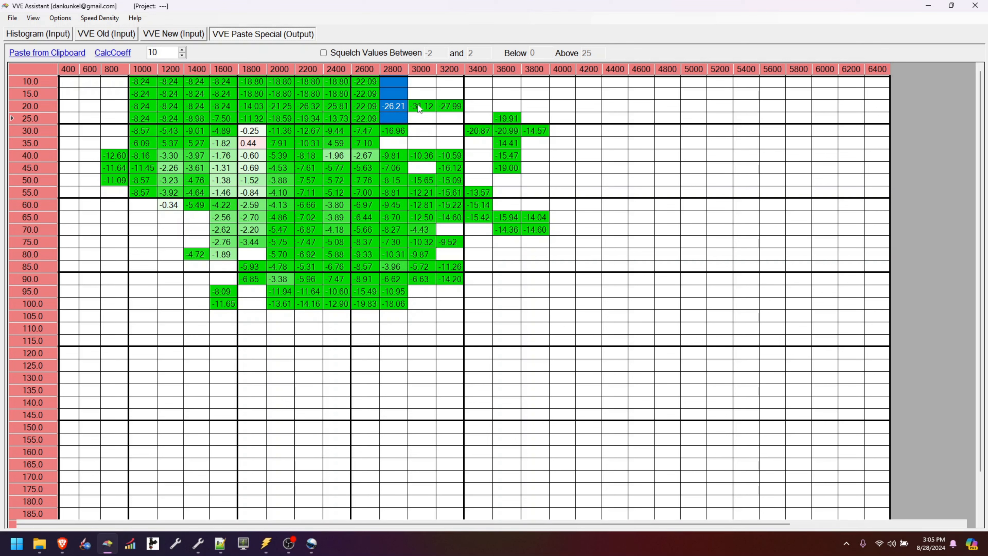
key(f)
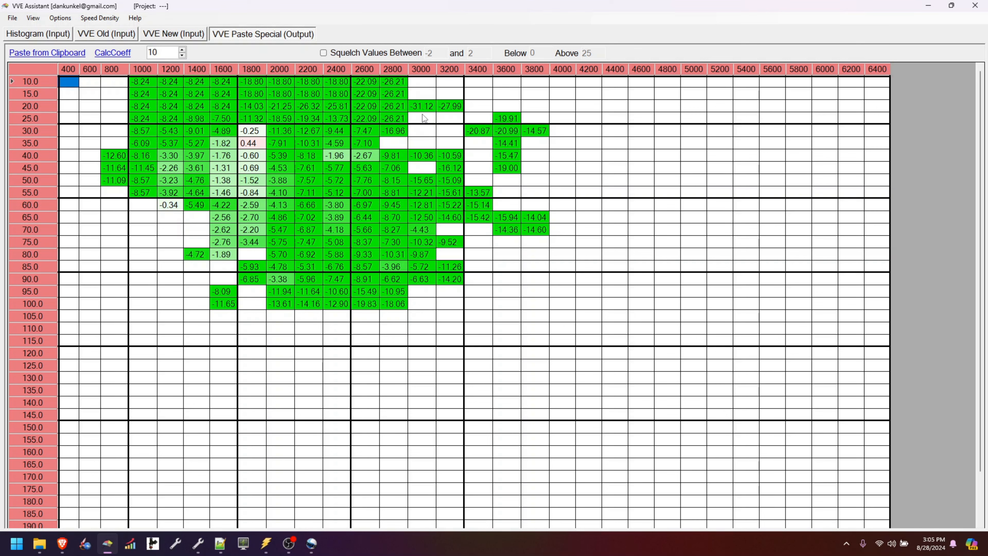
drag(422, 81, 424, 113)
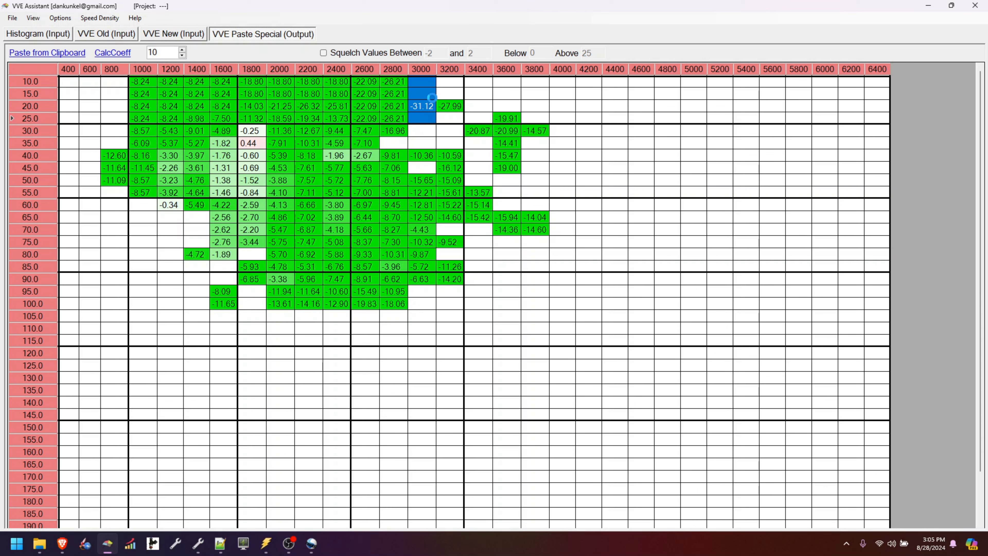
key(f)
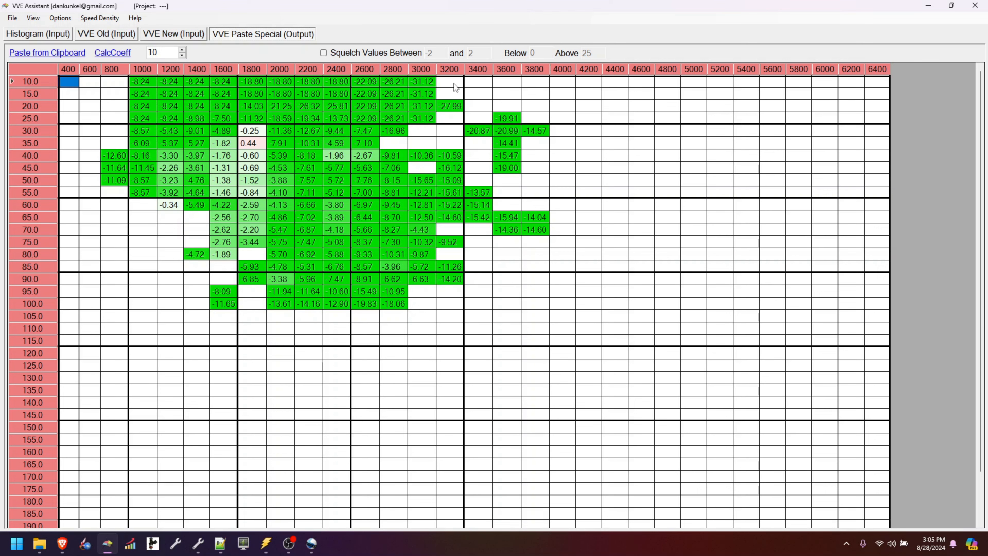
drag(450, 82, 451, 117)
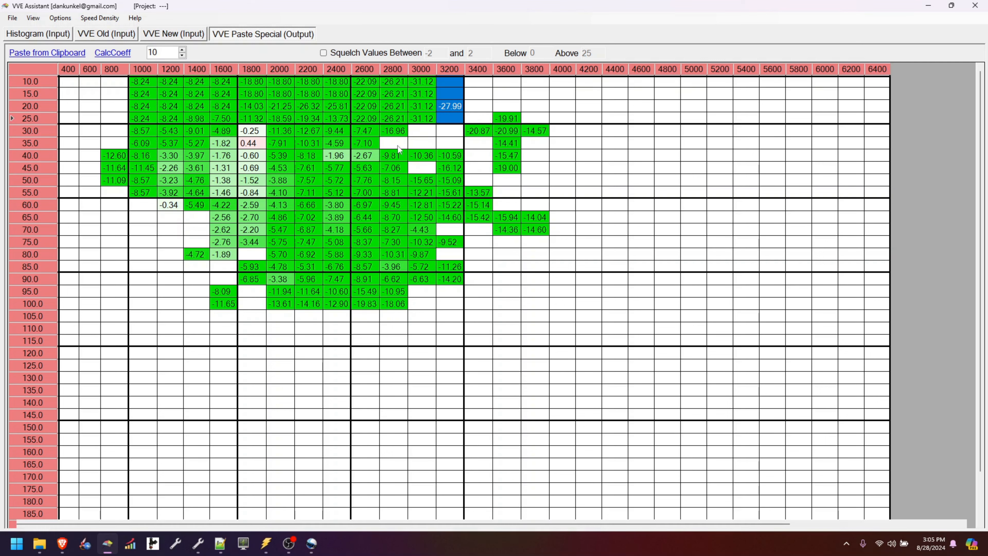
key(f)
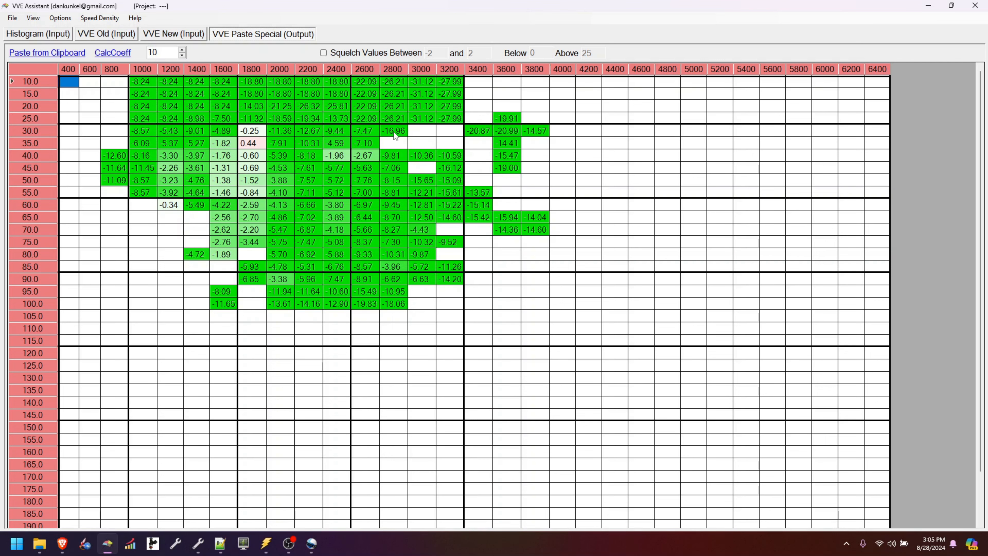
Fill the blanks with column averages in column 2800 at rows 30–40 and columns 3000 and 3200 at rows 30–55
drag(393, 131, 392, 155)
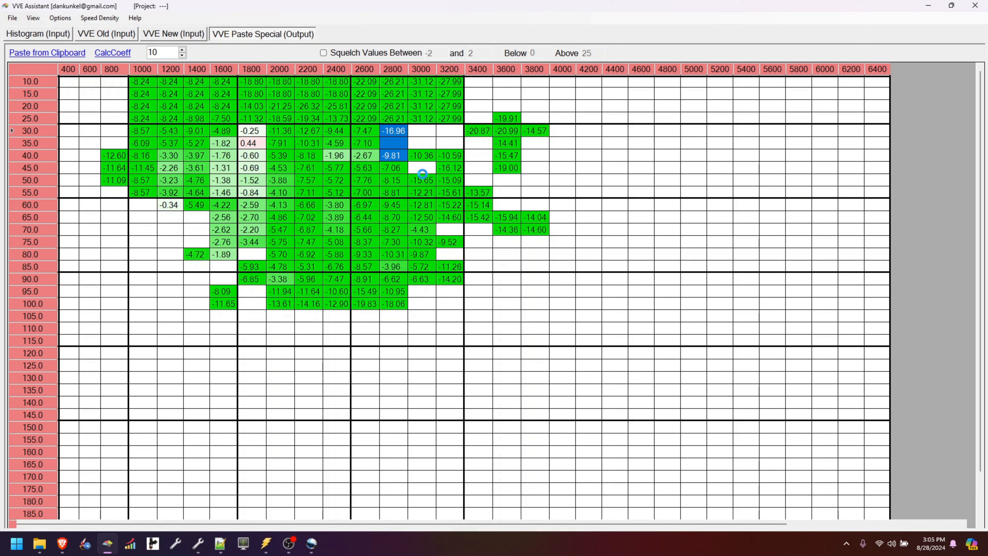
key(f)
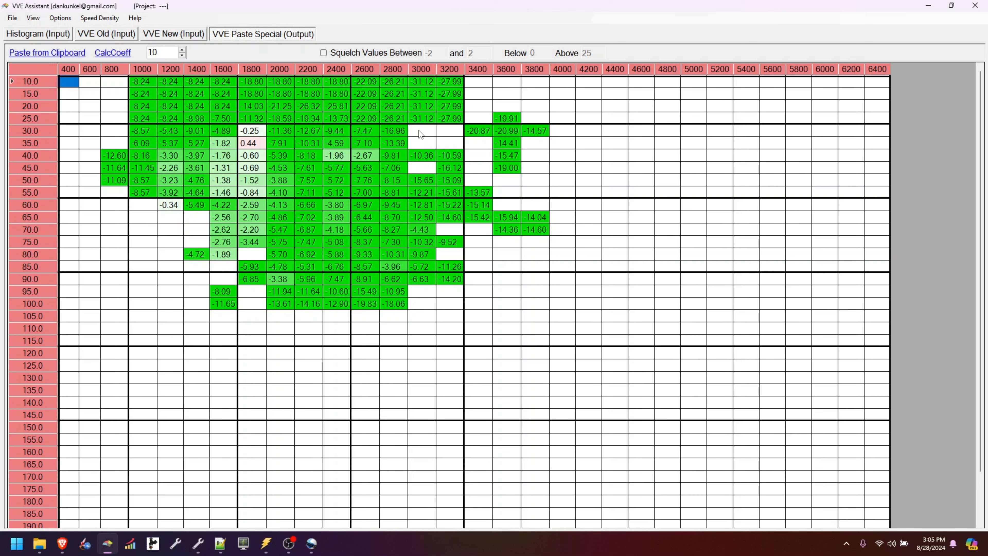
drag(421, 192, 419, 130)
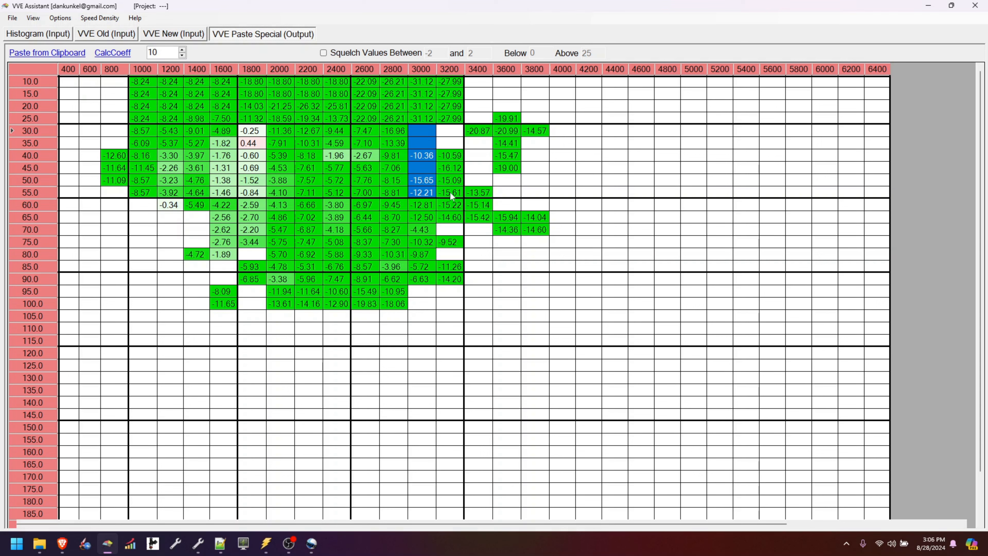
key(f)
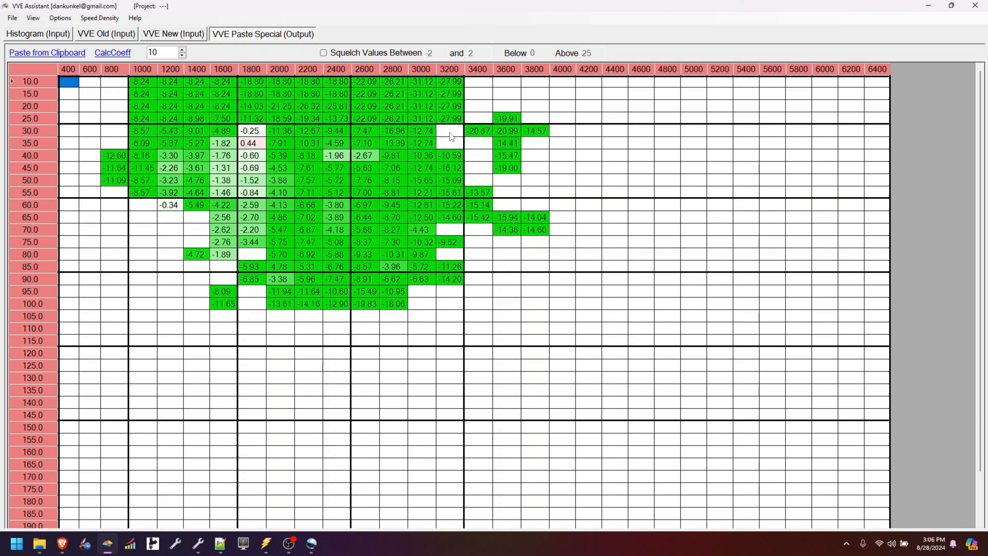
drag(449, 192, 450, 132)
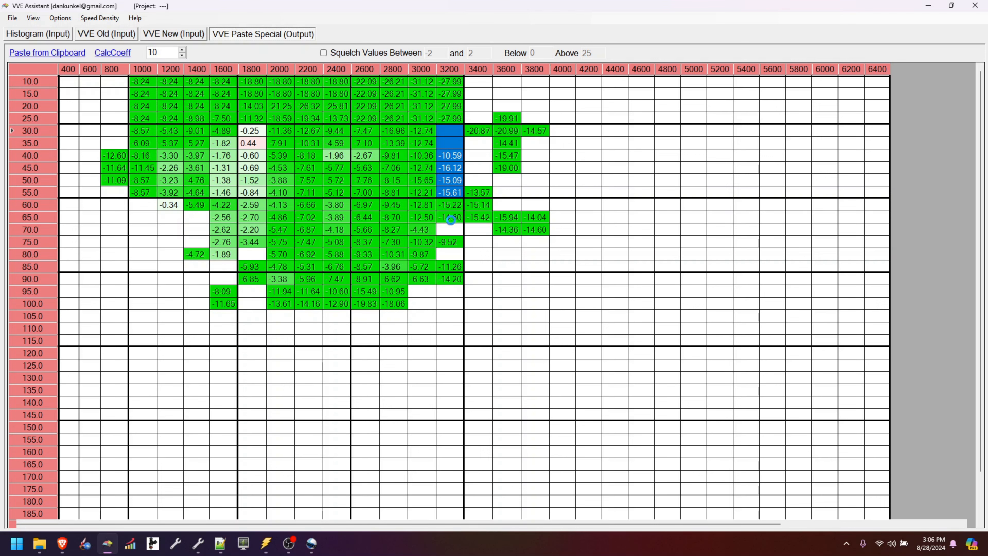
key(f)
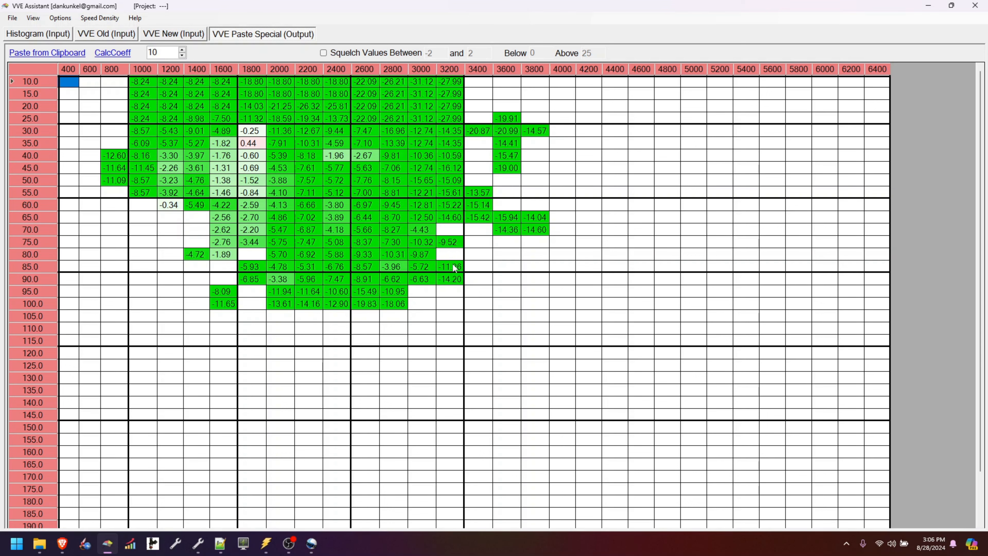
Fill the blanks with column averages in column 3200 at rows 65–85 and column 1800 at rows 75–85
drag(454, 268, 450, 217)
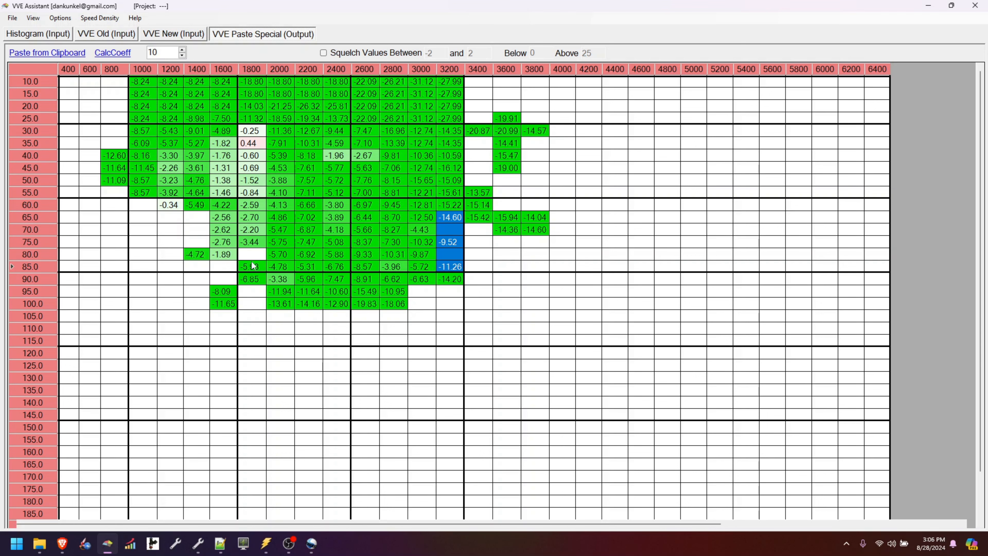
key(f)
drag(253, 268, 251, 242)
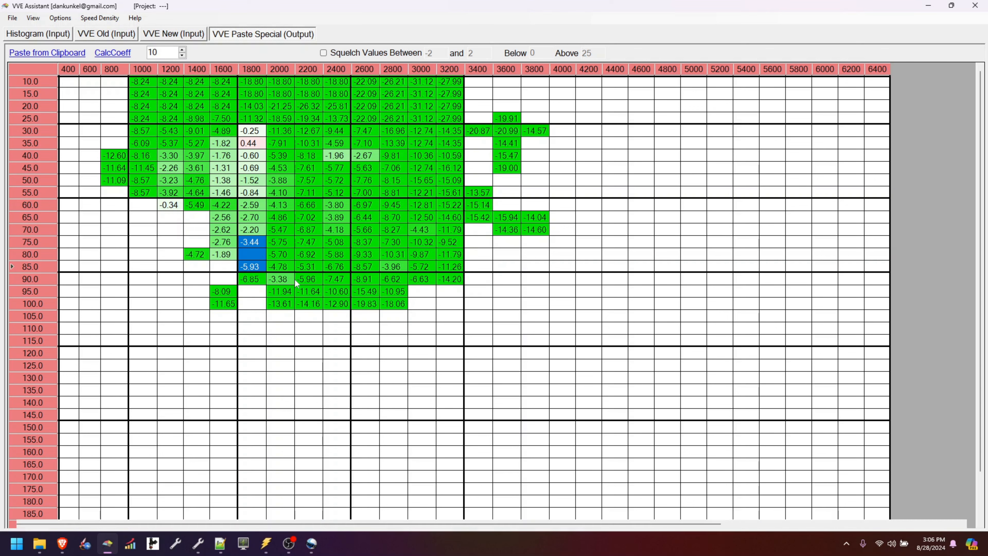
key(f)
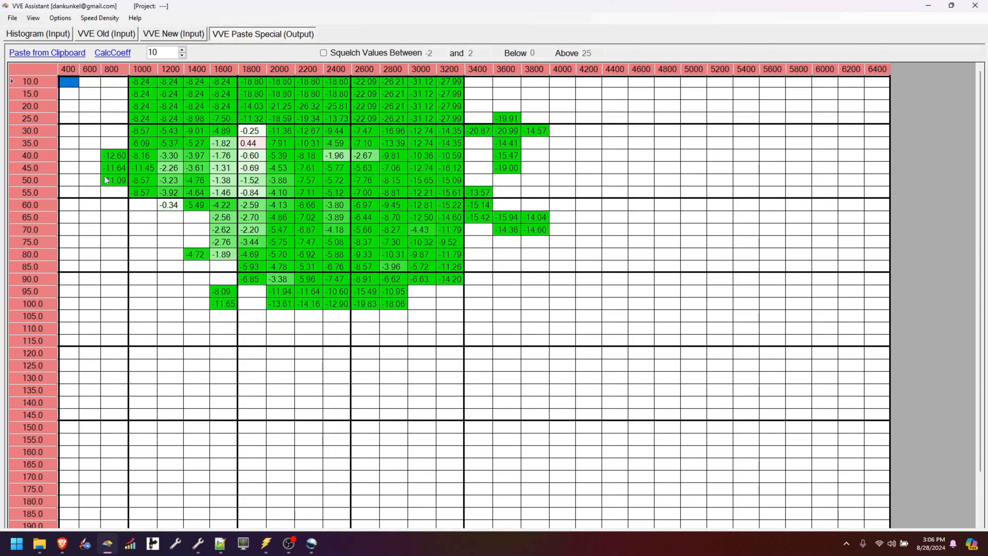
Fill the blanks with zone averages in the 400–800 zone at rows 10–55 and the 1000–1600 zone at rows 60–85
double_click(65, 131)
ctrl+double_click(69, 84)
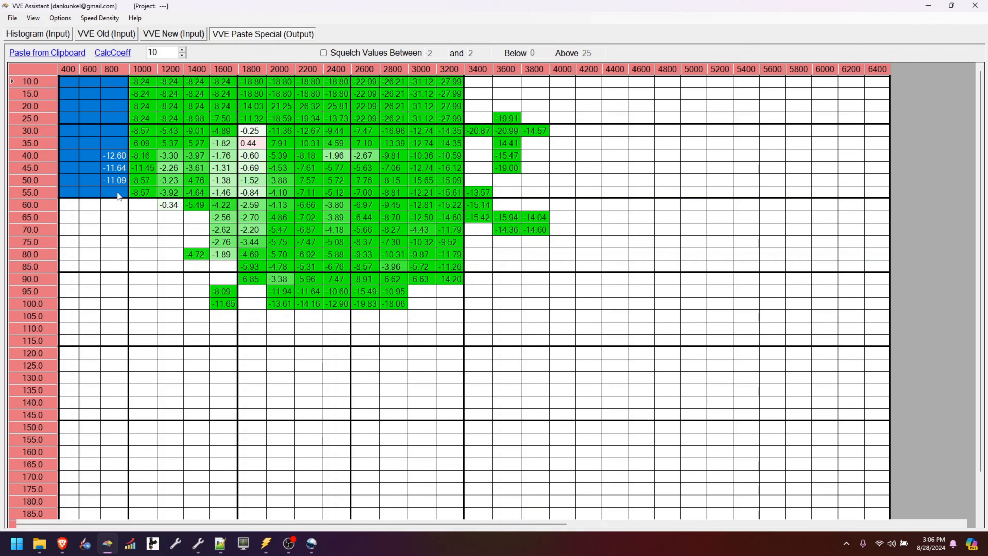
key(f)
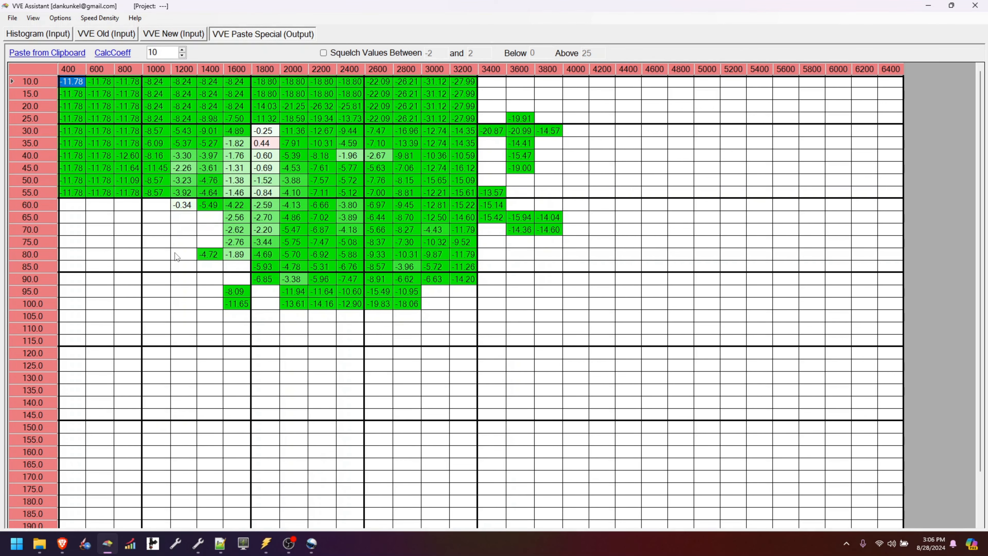
drag(240, 207, 156, 264)
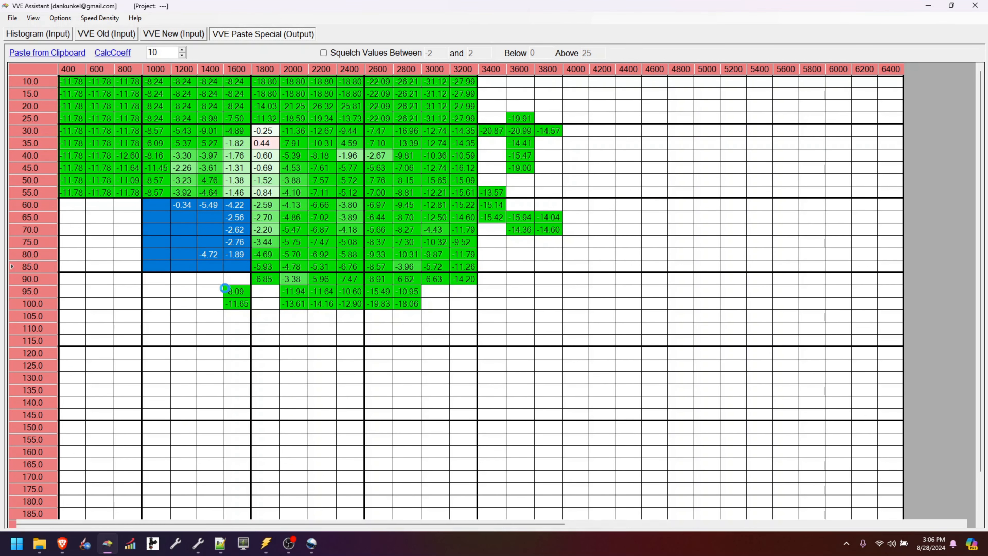
key(f)
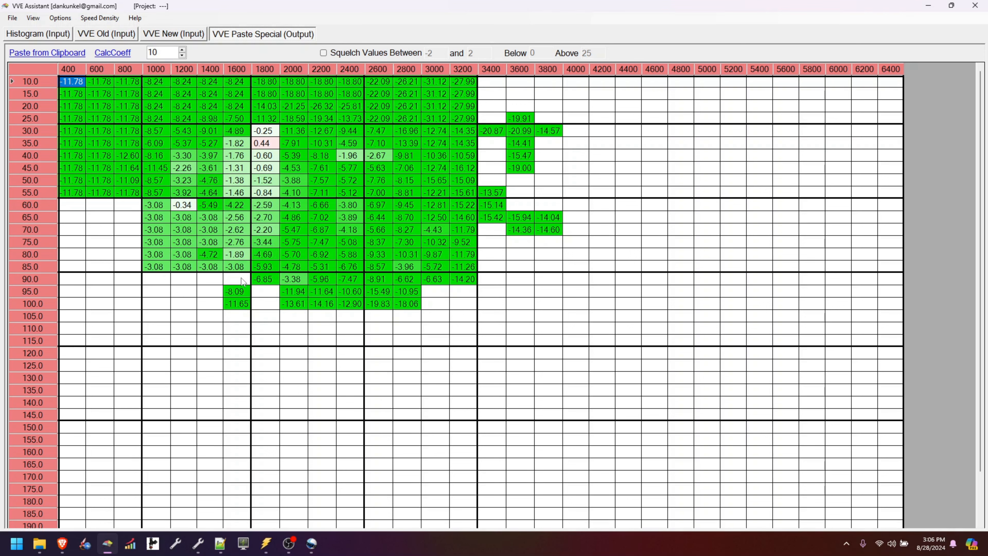
Fill the blanks with zone averages in the 1000–1600, 1800–2400 and 2600–3200 zones at rows 90–115 and the 3400–6400 zone at rows 60–85
double_click(165, 337)
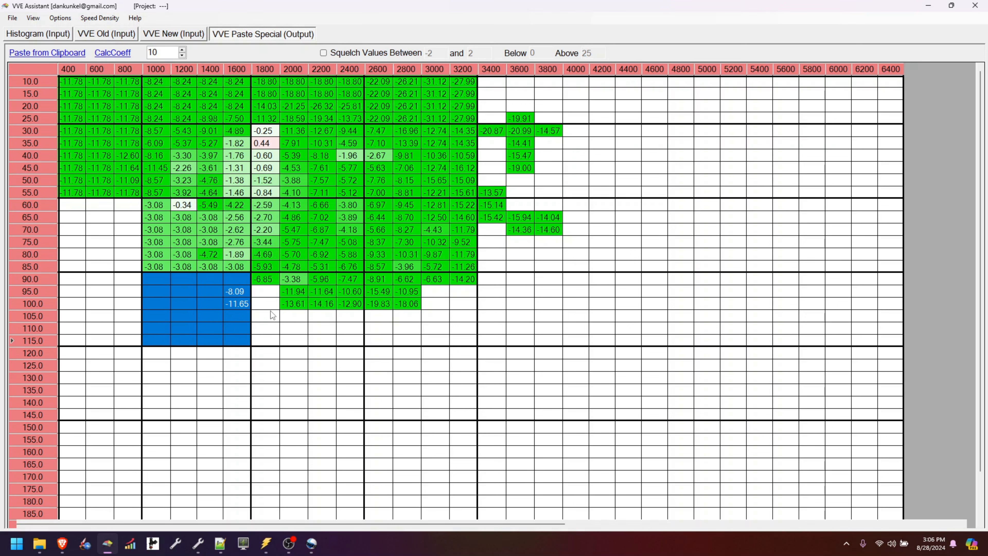
key(f)
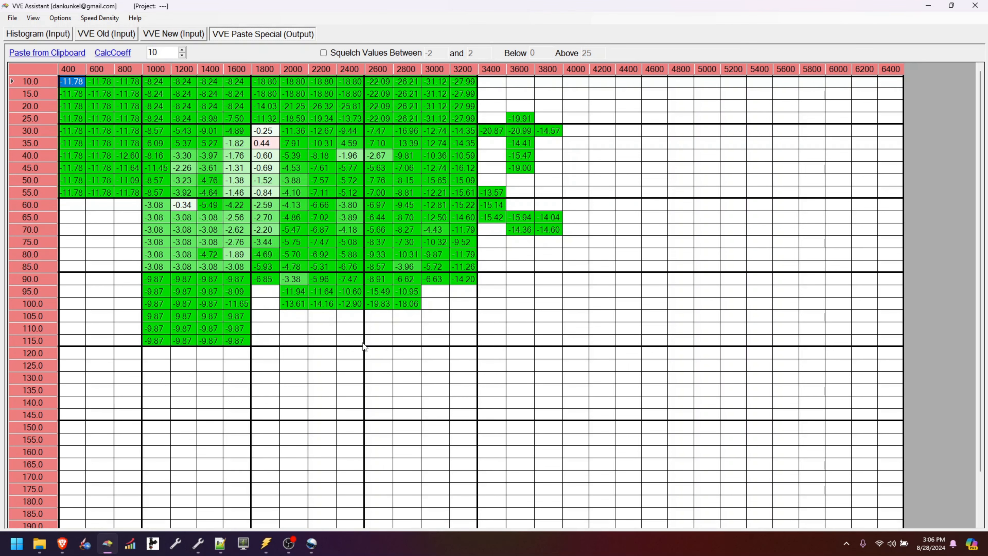
double_click(344, 340)
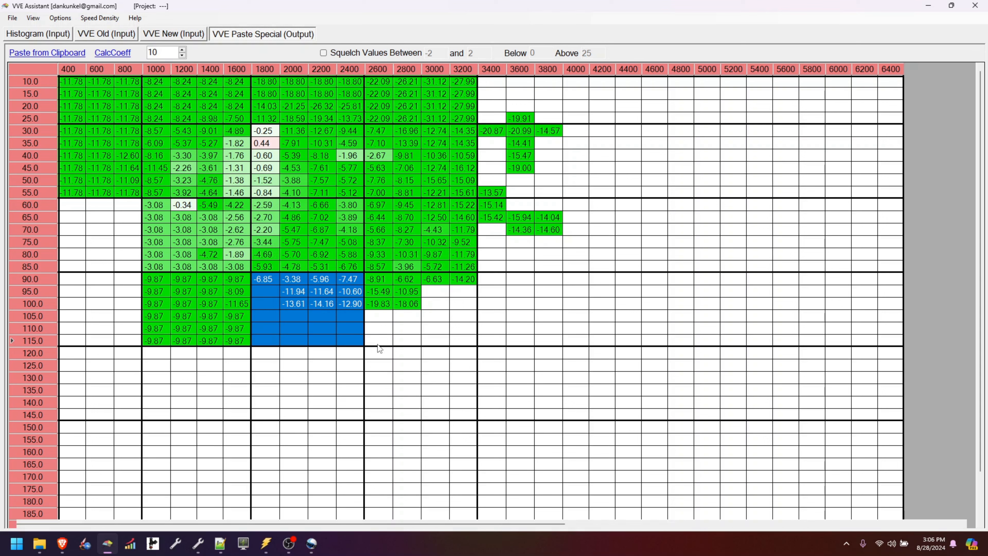
key(f)
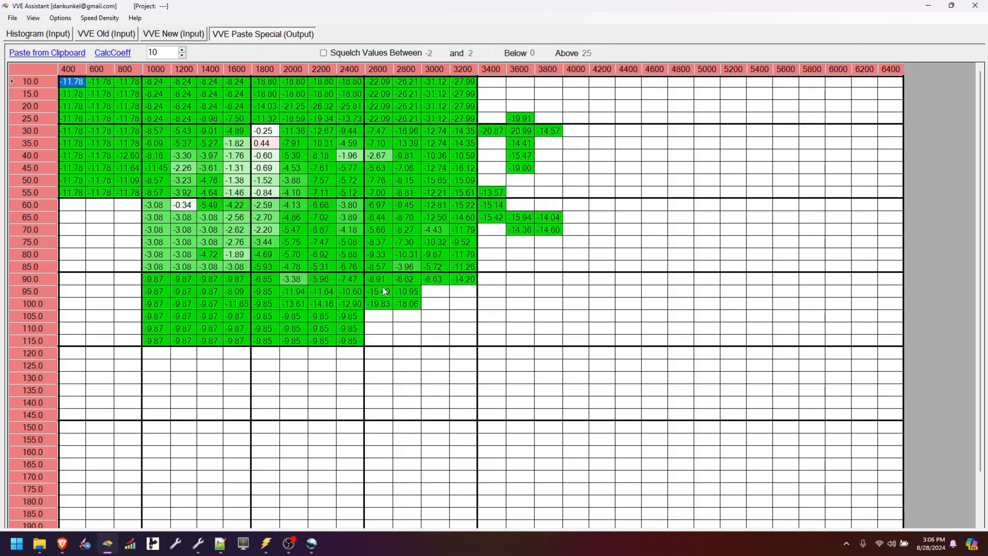
double_click(463, 342)
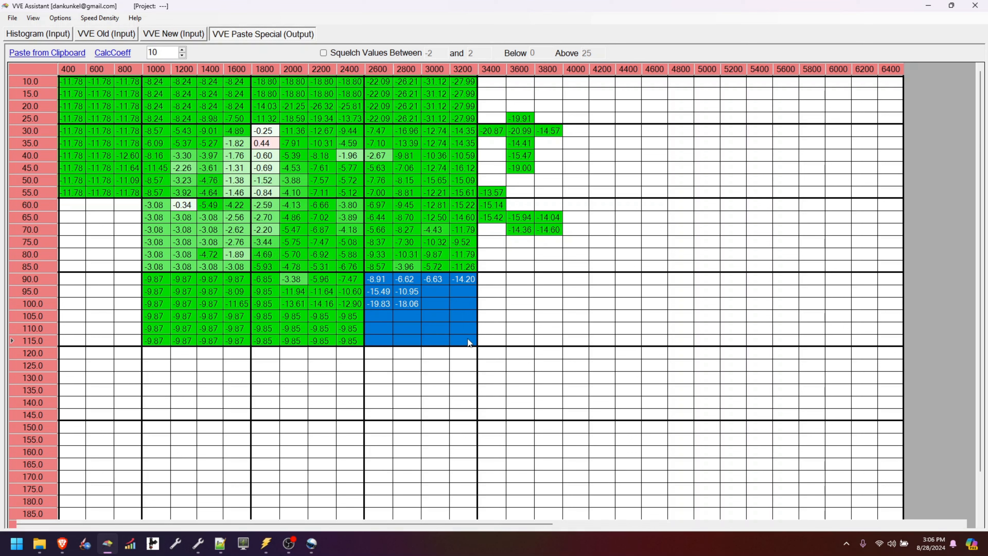
key(f)
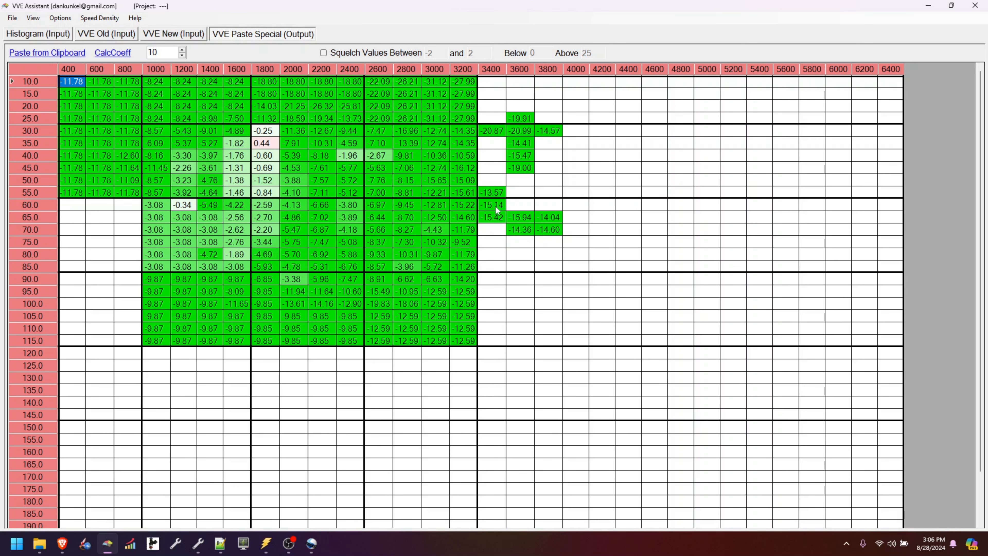
double_click(891, 266)
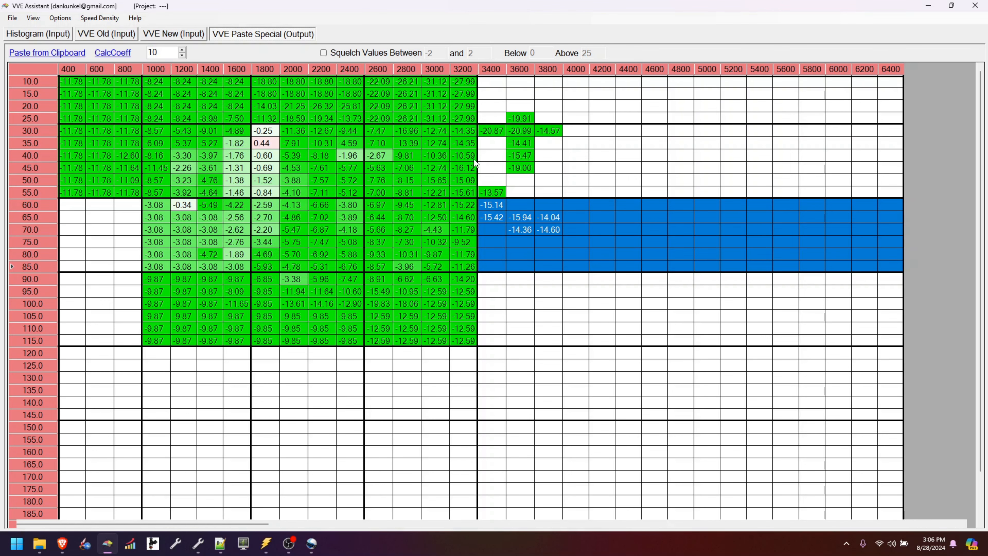
key(f)
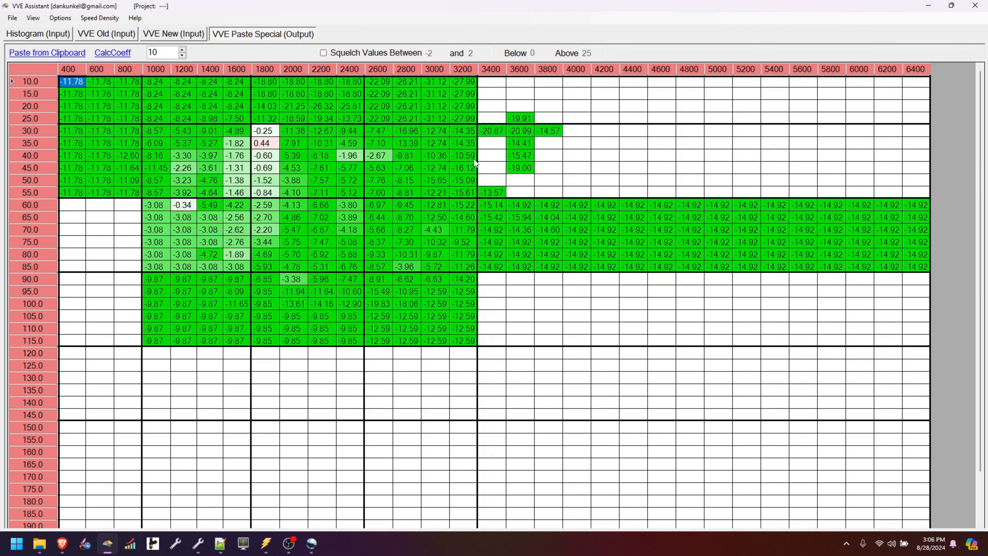
Fill the blanks with zone averages in the 3400–6400 zone at rows 30–55 and at rows 10–25
double_click(914, 189)
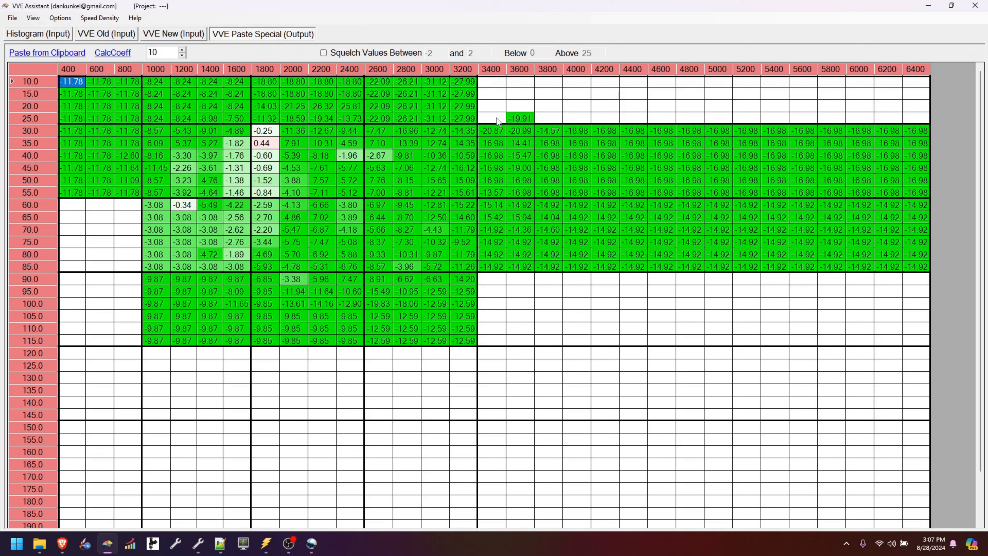
double_click(916, 82)
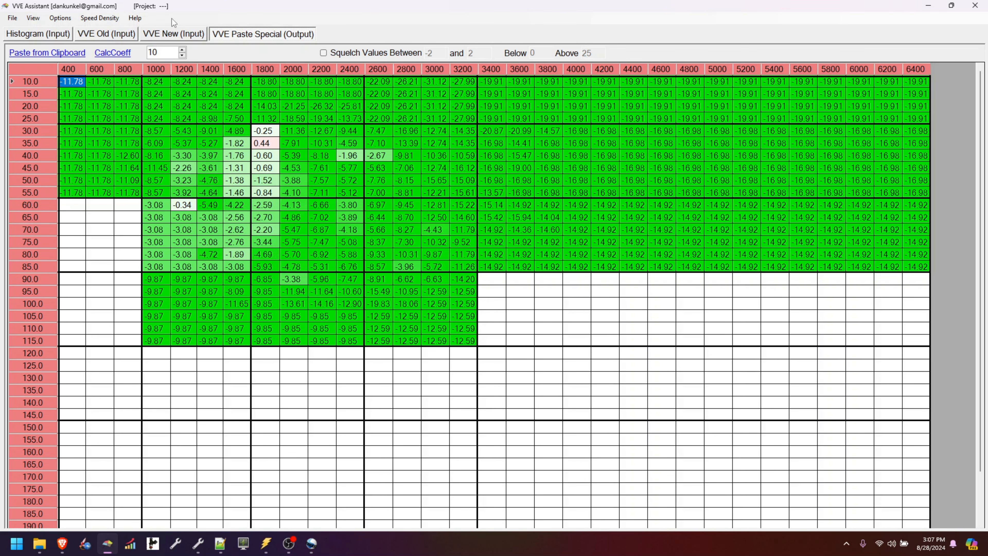
Run CalcCoeff on the VVE New table and examine the resulting 3D surface from several angles
click(173, 35)
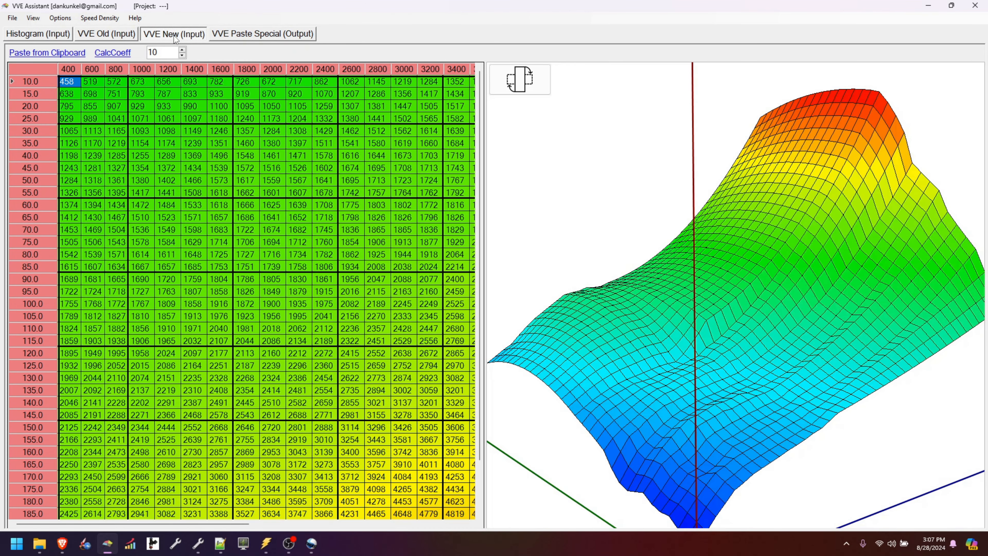
click(116, 54)
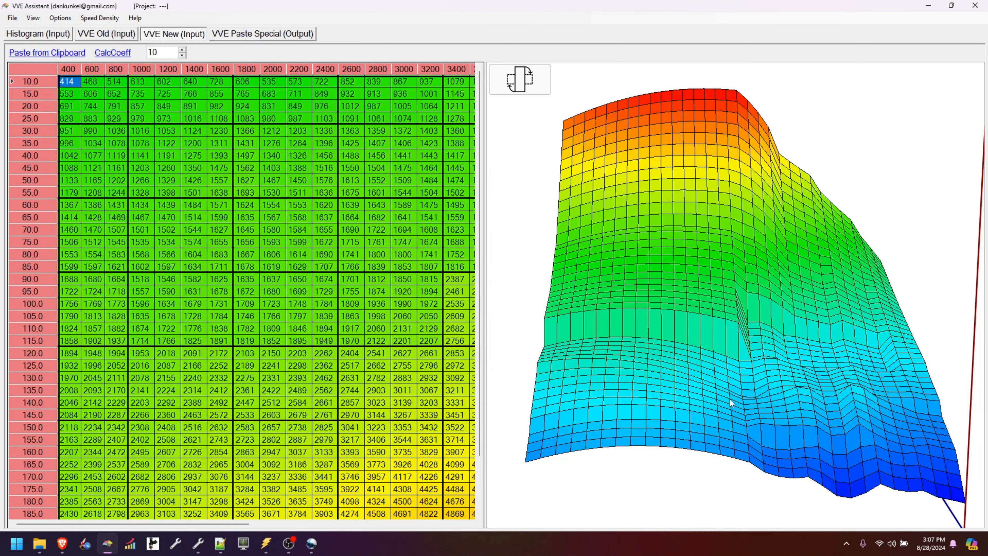
mouse_move(766, 400)
mouse_down()
mouse_move(710, 393)
mouse_move(722, 388)
mouse_move(718, 403)
mouse_move(722, 313)
mouse_move(717, 346)
mouse_move(737, 345)
mouse_move(717, 349)
mouse_move(698, 378)
mouse_move(710, 372)
mouse_move(690, 378)
mouse_move(664, 354)
mouse_up()
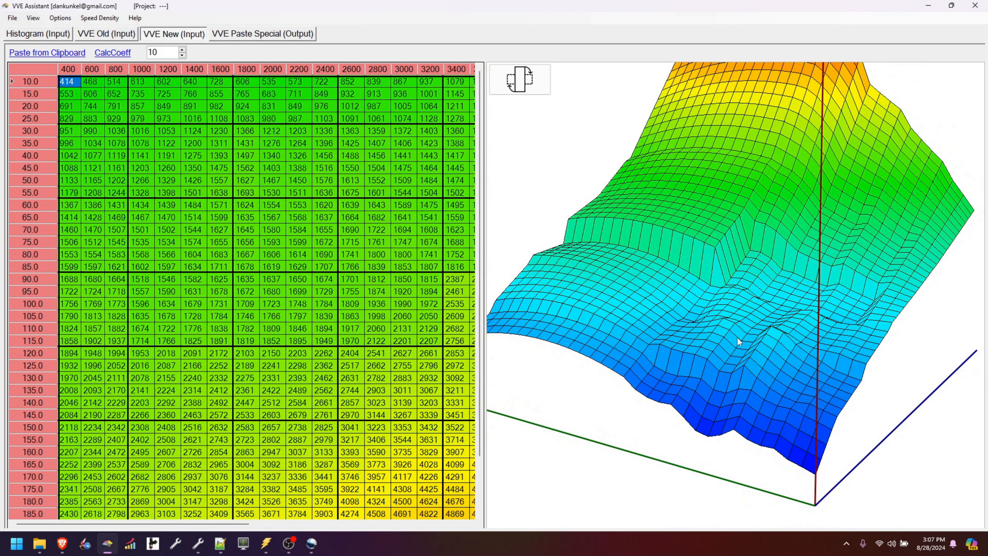
click(43, 68)
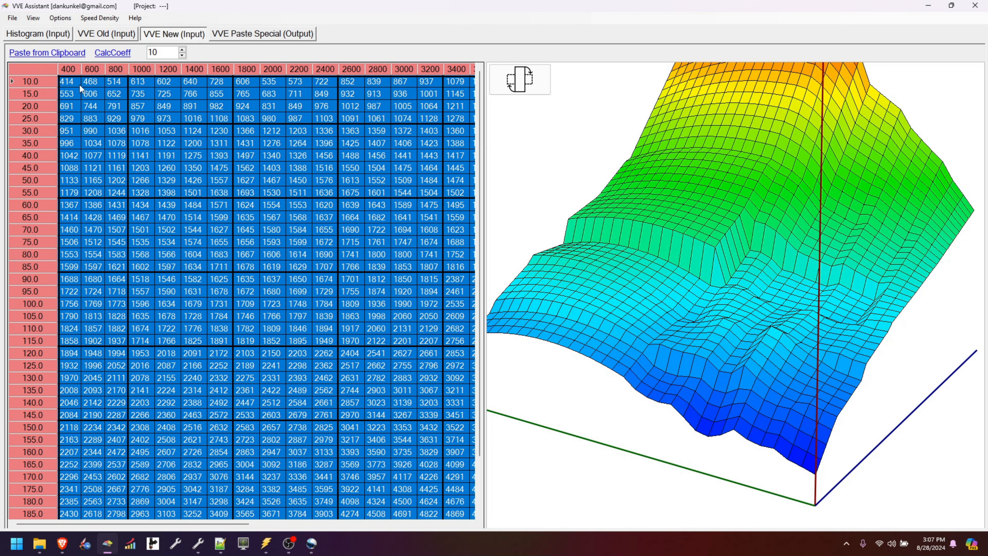
click(316, 205)
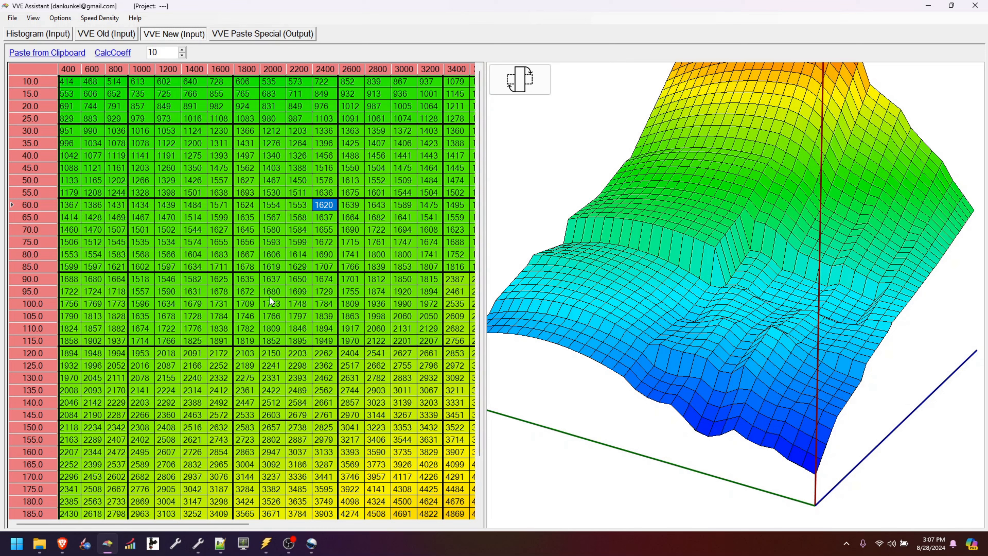
drag(758, 311, 709, 328)
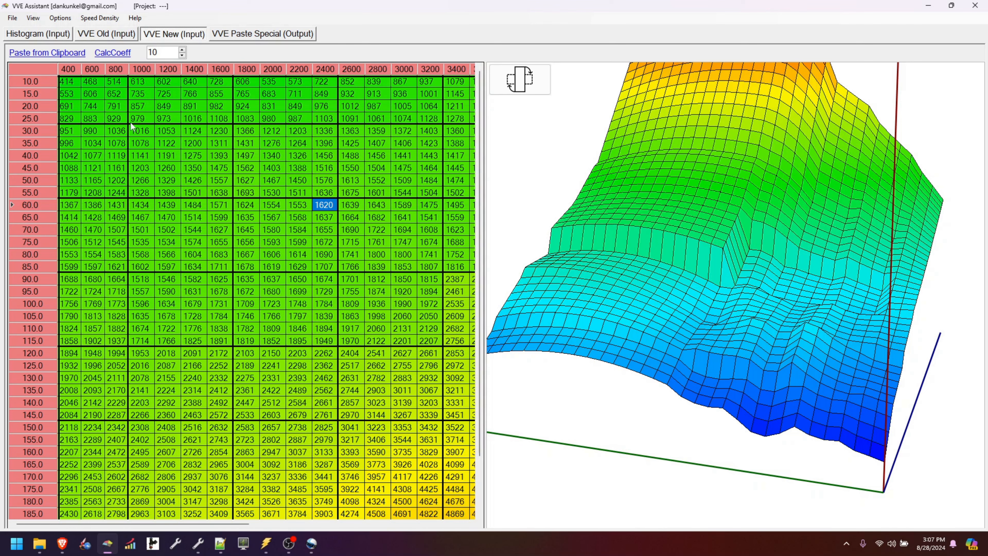
Copy the entire VVE New table and paste it into VCM Editor's Virtual VE table starting at 400 rpm and 10 kPa
click(48, 71)
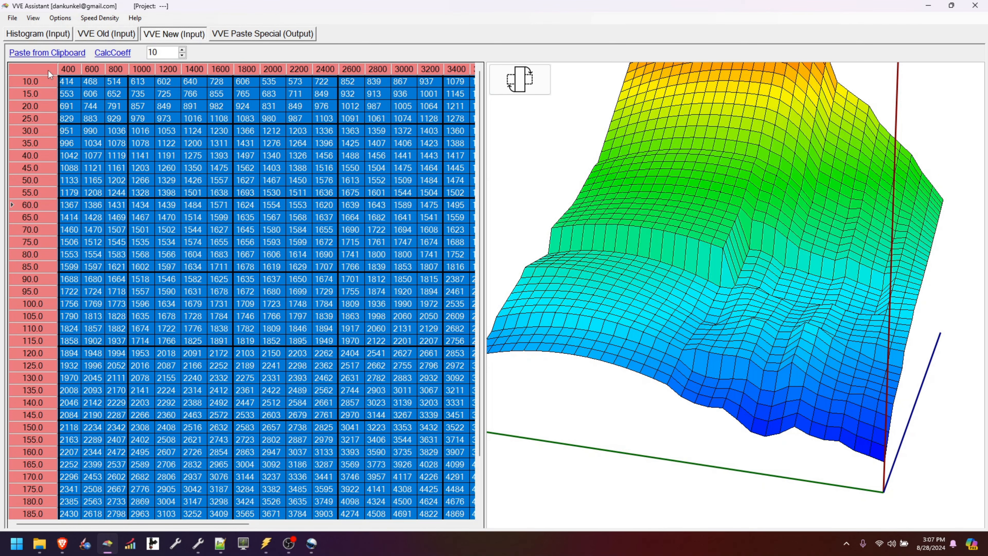
right_click(108, 106)
click(132, 112)
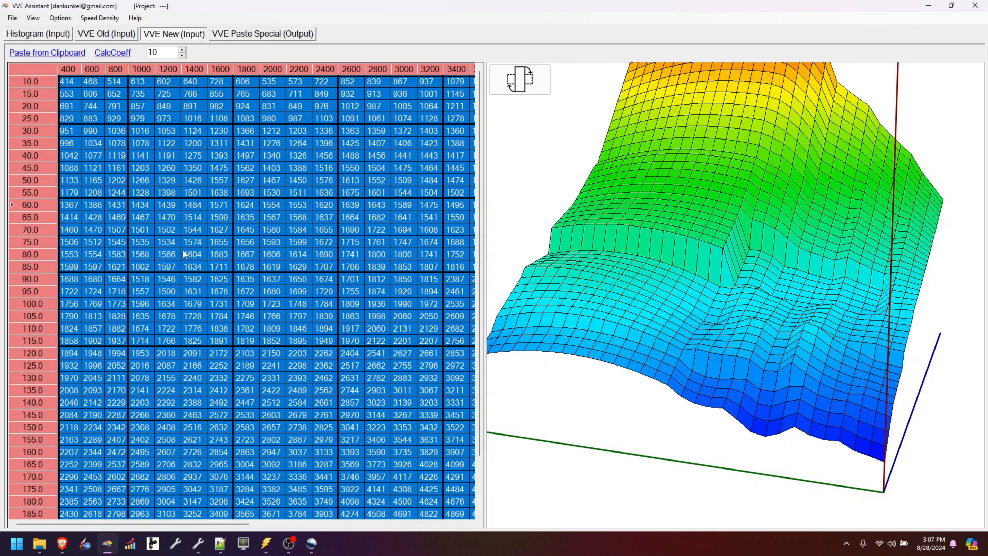
click(198, 542)
click(359, 242)
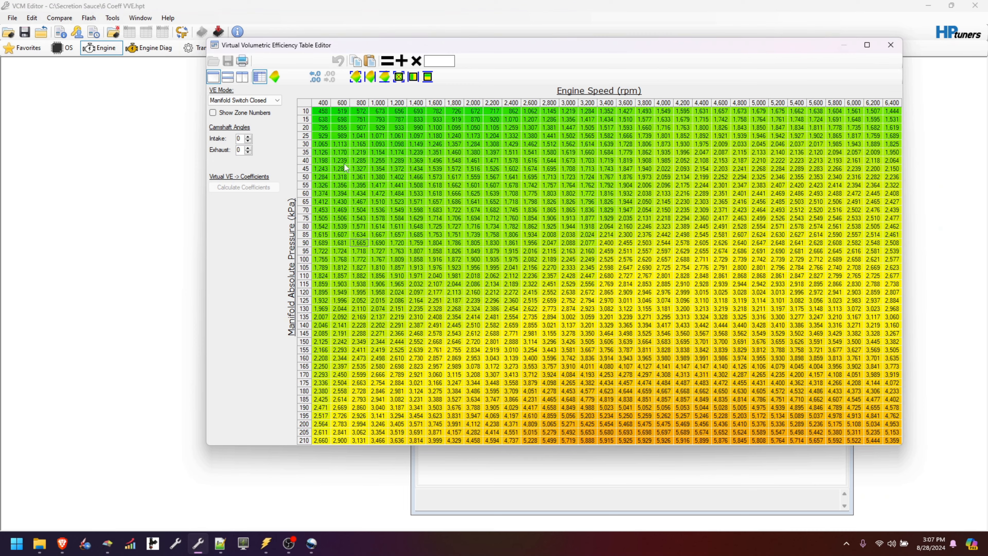
click(321, 110)
key(ctrl+v)
Maximize the Virtual VE table editor and show the table beside an enlarged 3D surface chart
click(867, 45)
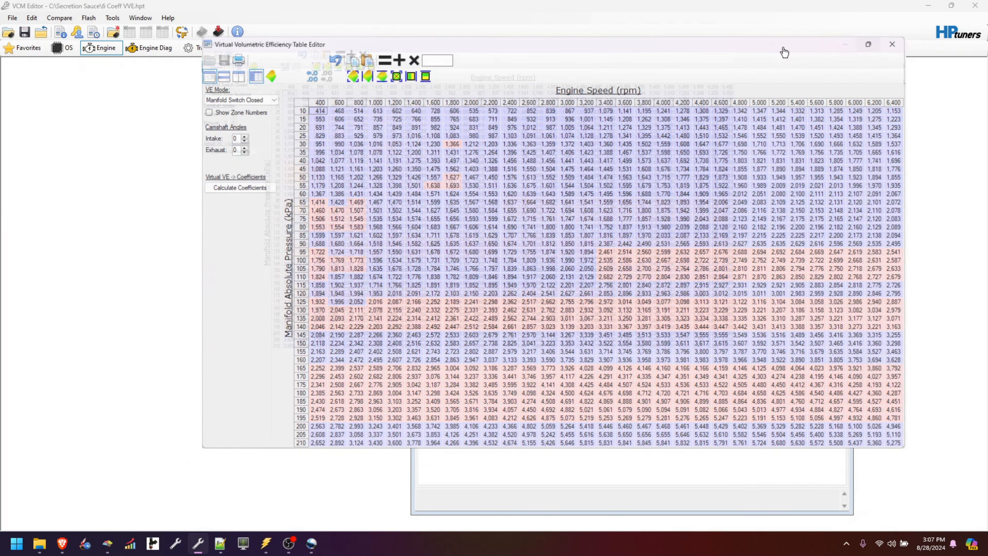
click(33, 39)
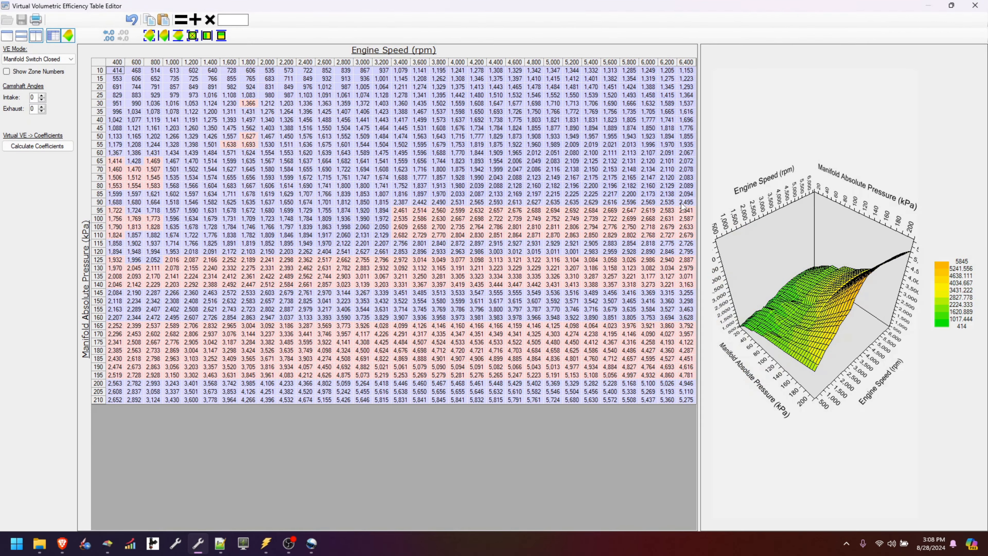
drag(703, 195, 324, 272)
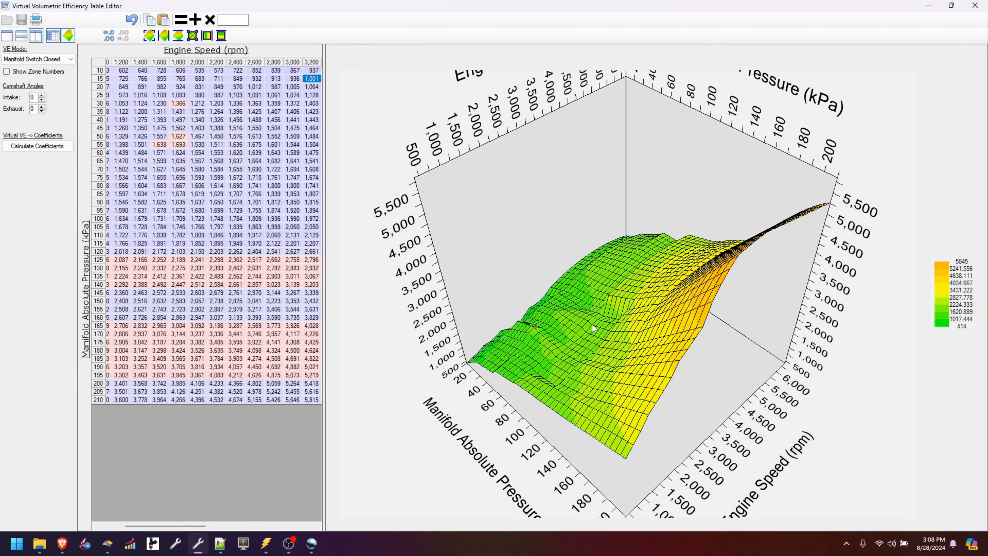
Lower the raised cells in the 1,600 and 1,800 rpm columns around 30–55 kPa
drag(664, 302, 723, 292)
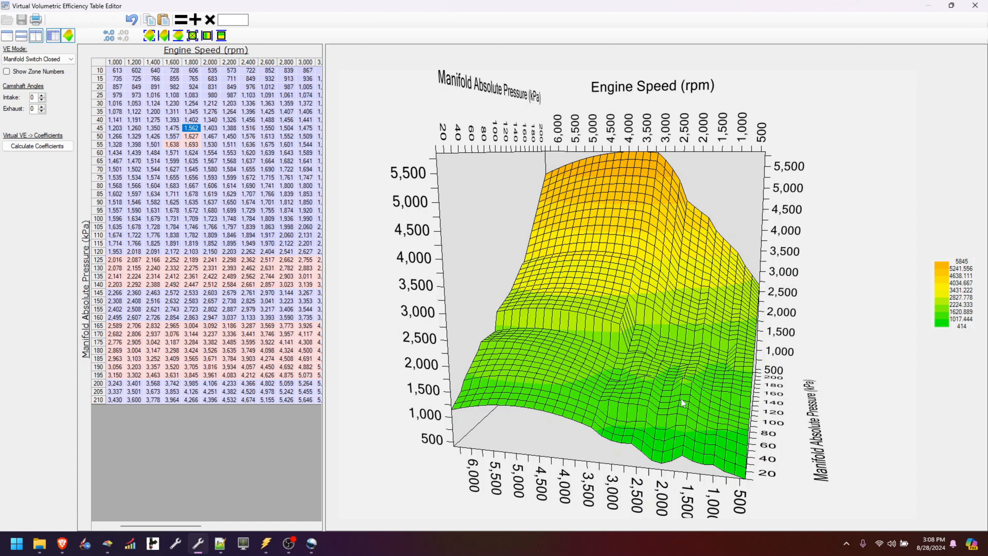
mouse_move(681, 399)
mouse_down()
mouse_move(691, 391)
mouse_move(686, 432)
mouse_move(672, 408)
mouse_move(652, 417)
mouse_move(676, 416)
mouse_move(692, 373)
mouse_up()
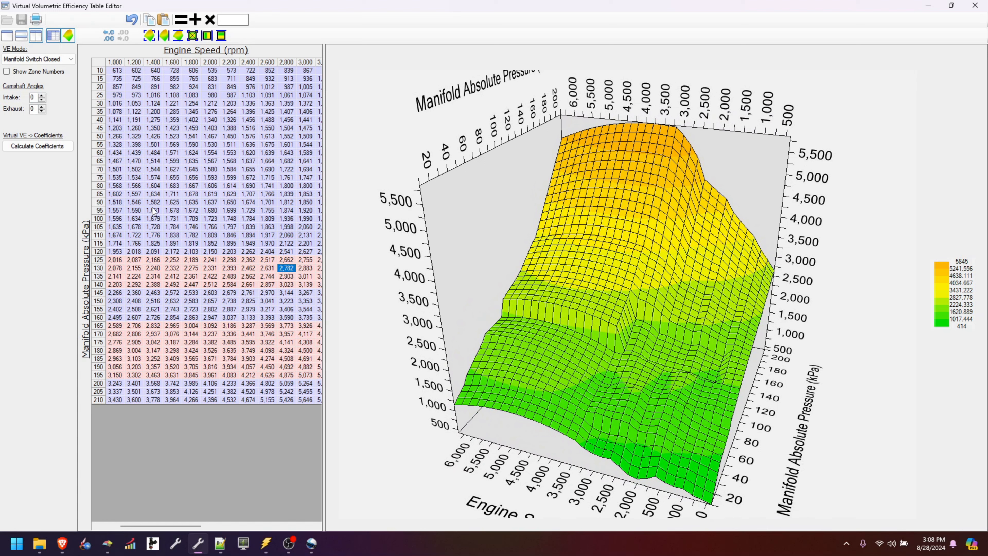
Multiply the 1,600 rpm column from 25 to 115 kPa by .995 three times, checking the surface shape
drag(171, 243, 169, 98)
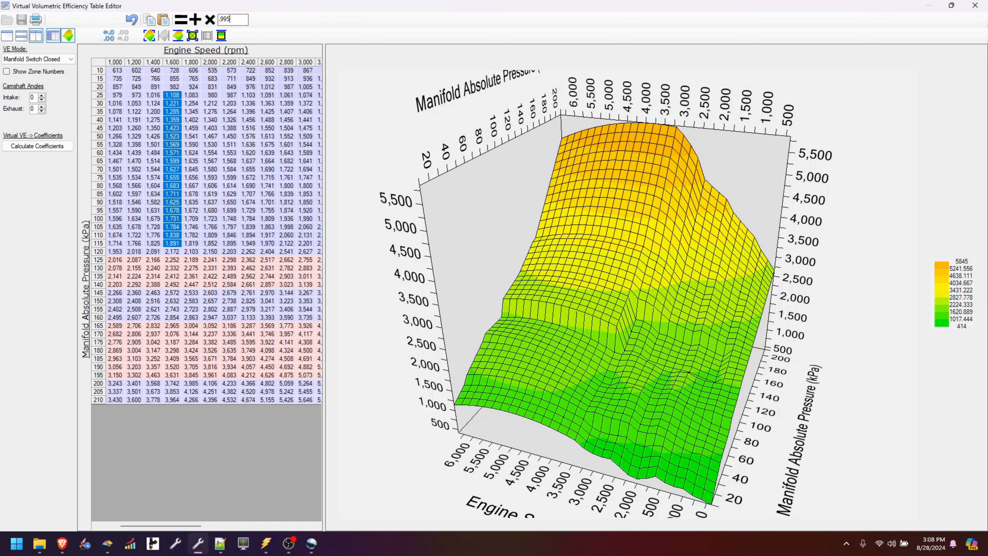
click(210, 20)
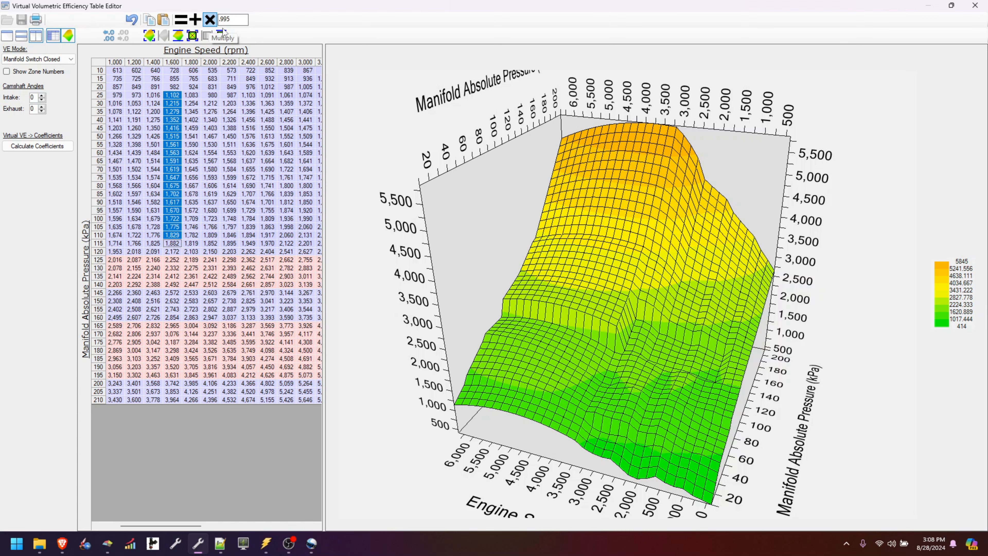
drag(525, 313, 602, 314)
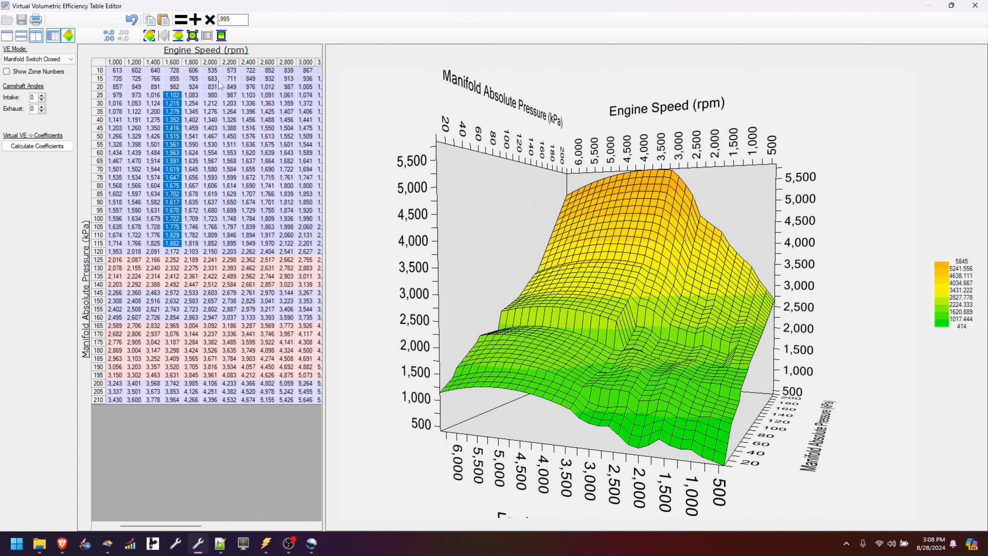
click(210, 20)
click(210, 21)
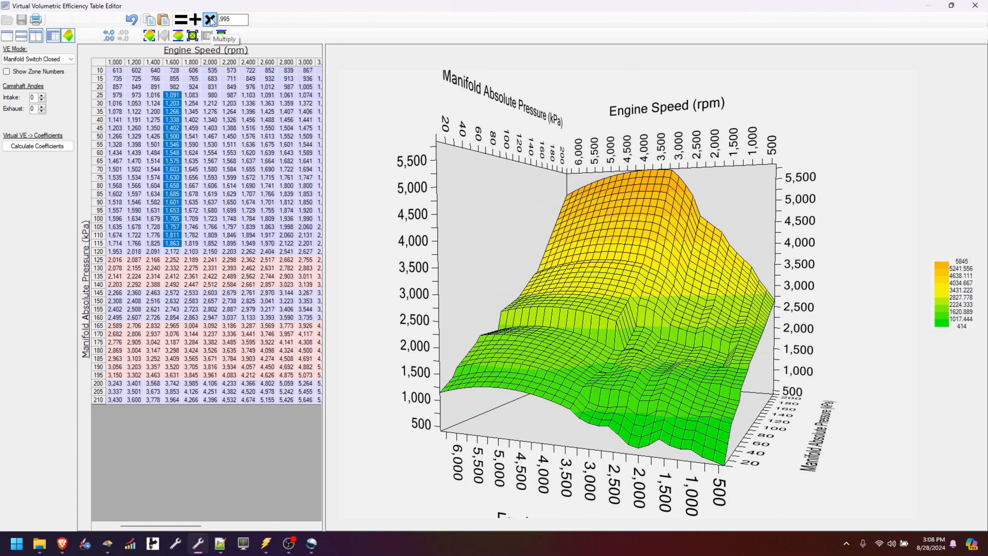
drag(575, 365, 596, 365)
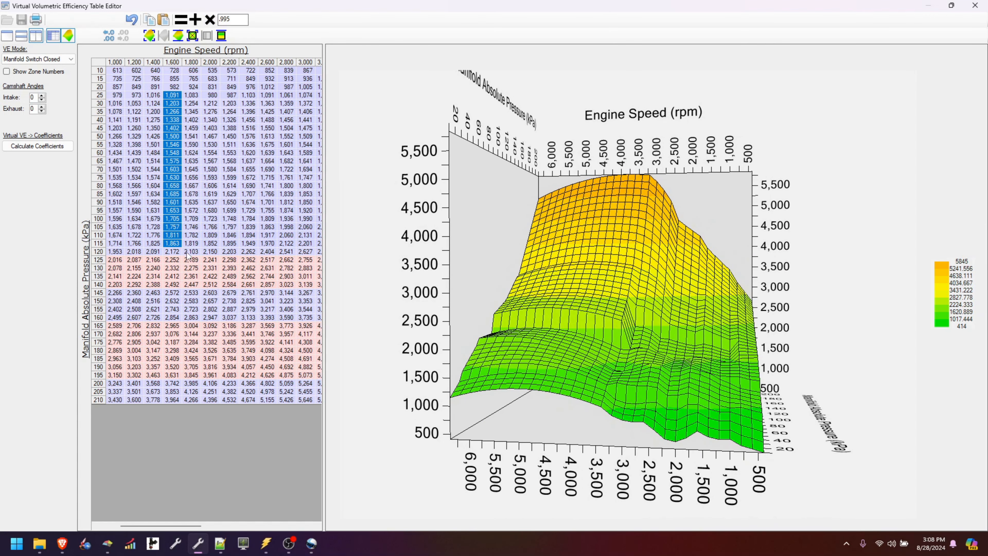
Multiply the 1,800 rpm column from 25 to 115 kPa by .995 eight times and check the surface
drag(190, 243, 196, 98)
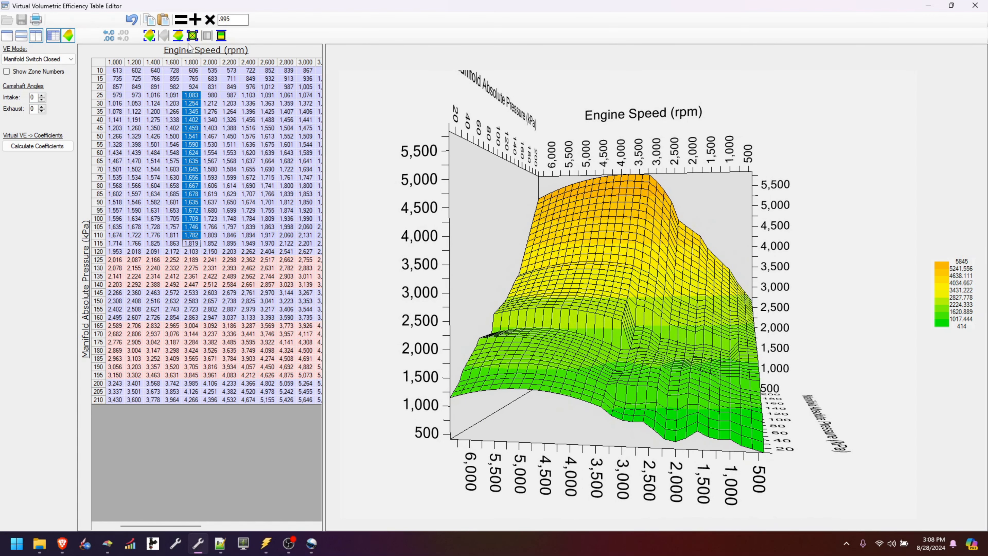
click(210, 20)
click(210, 20)
click(210, 20)
click(210, 21)
click(209, 20)
click(210, 20)
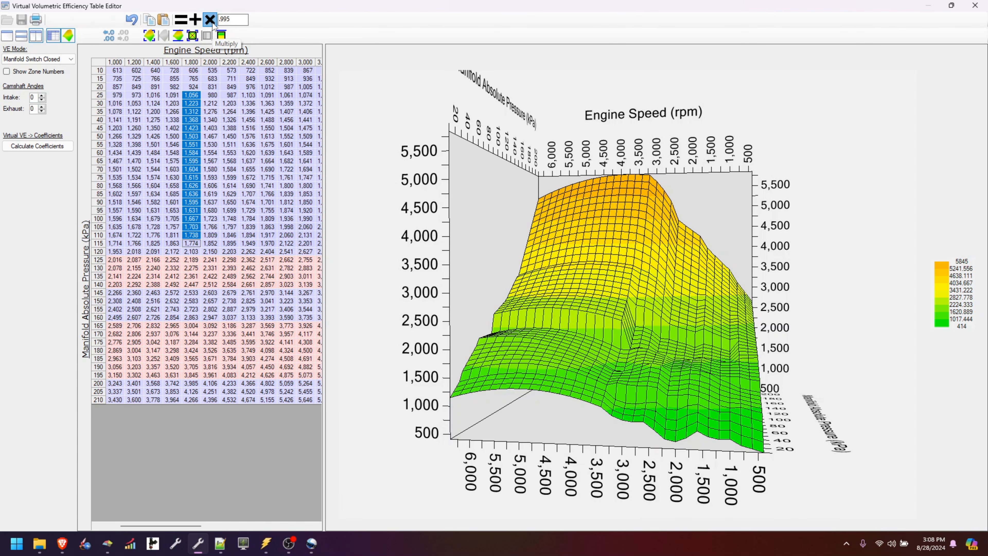
click(210, 21)
click(210, 20)
drag(679, 409, 616, 401)
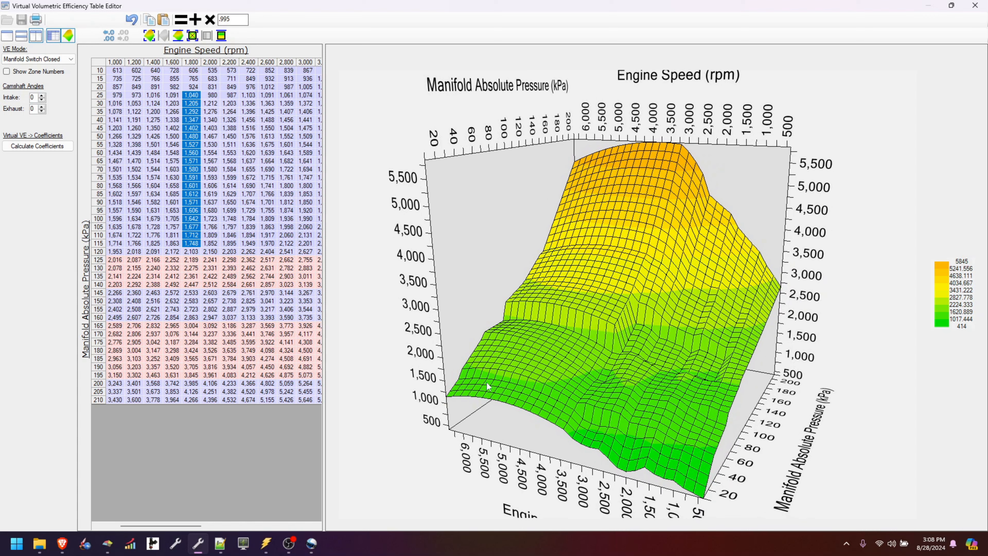
Multiply the 2,600 rpm column from 20 to 55 kPa by .995 eight times
drag(559, 388, 577, 397)
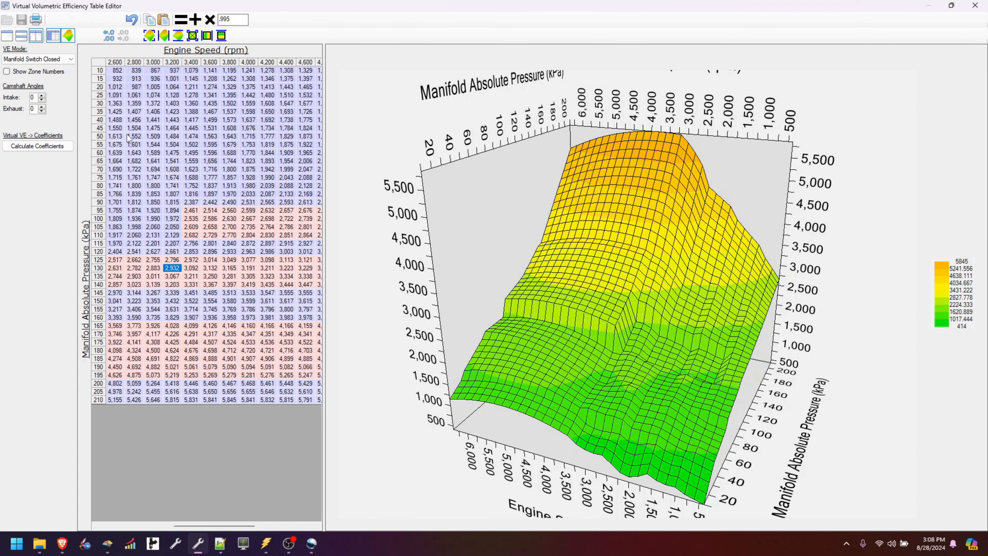
drag(120, 148, 122, 86)
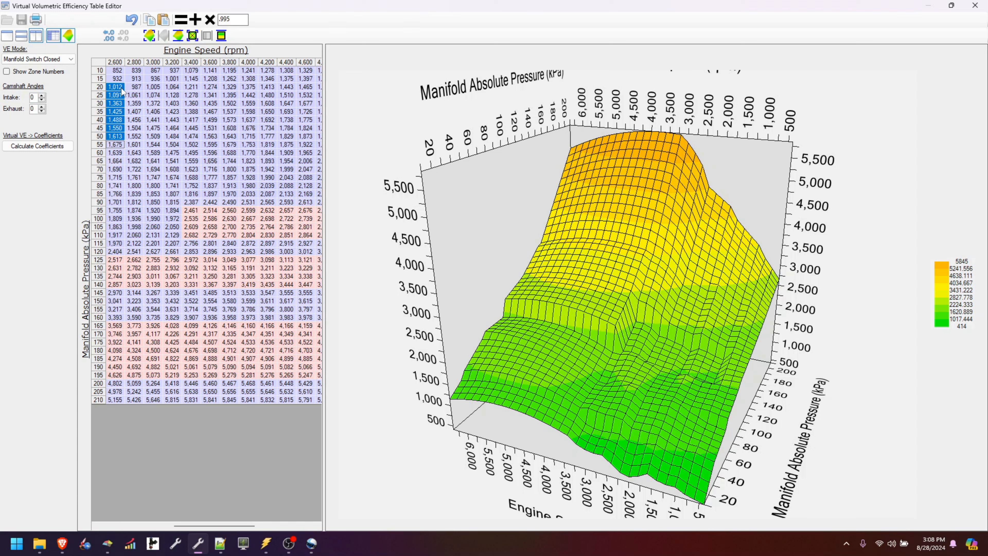
click(210, 19)
click(210, 19)
click(210, 20)
click(210, 20)
click(210, 19)
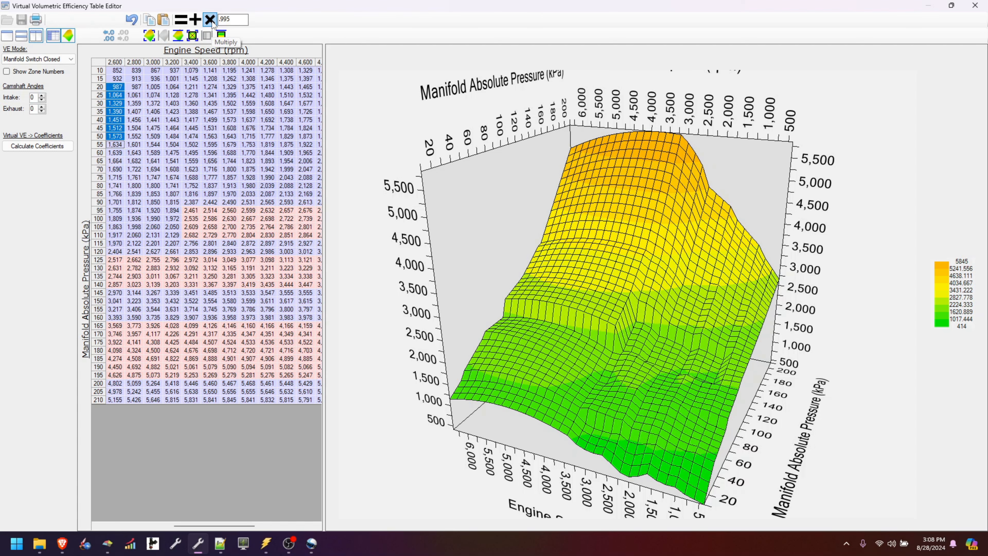
click(210, 19)
click(210, 20)
click(209, 20)
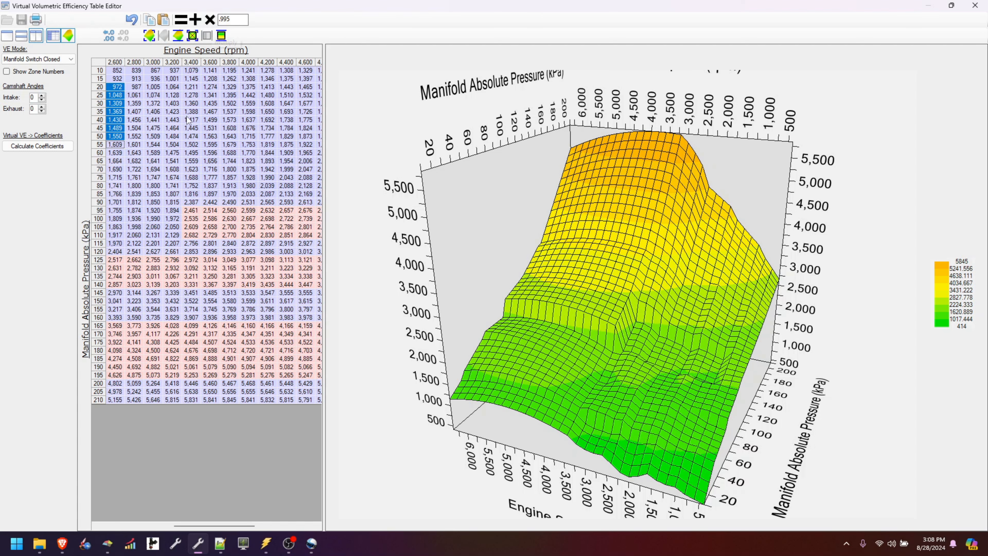
Multiply the 2,400 rpm column from 25 to 55 kPa by .995 eight times
click(116, 145)
key(Left)
key(shift+Up)
key(shift+Up)
key(shift+Up)
key(shift+Up)
key(shift+Up)
key(shift+Up)
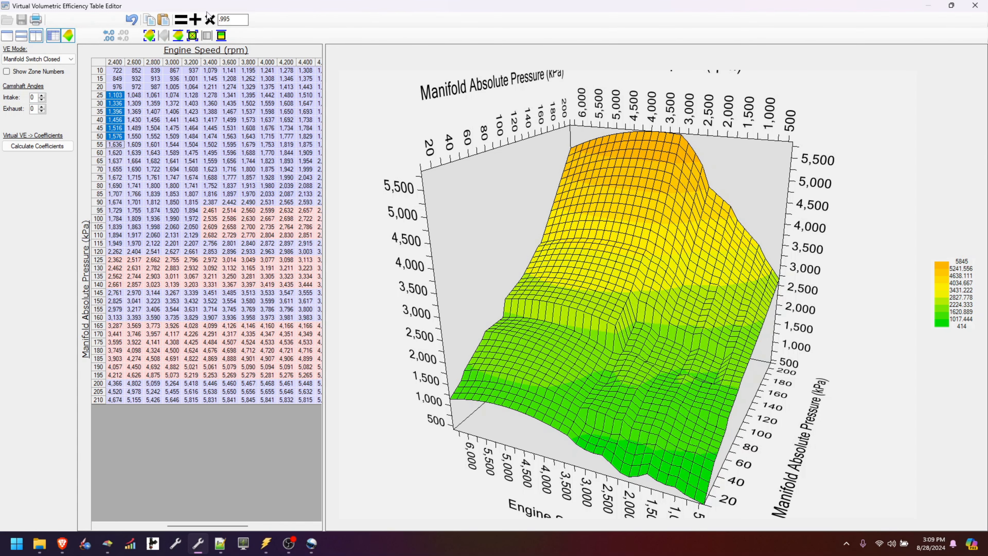
click(210, 20)
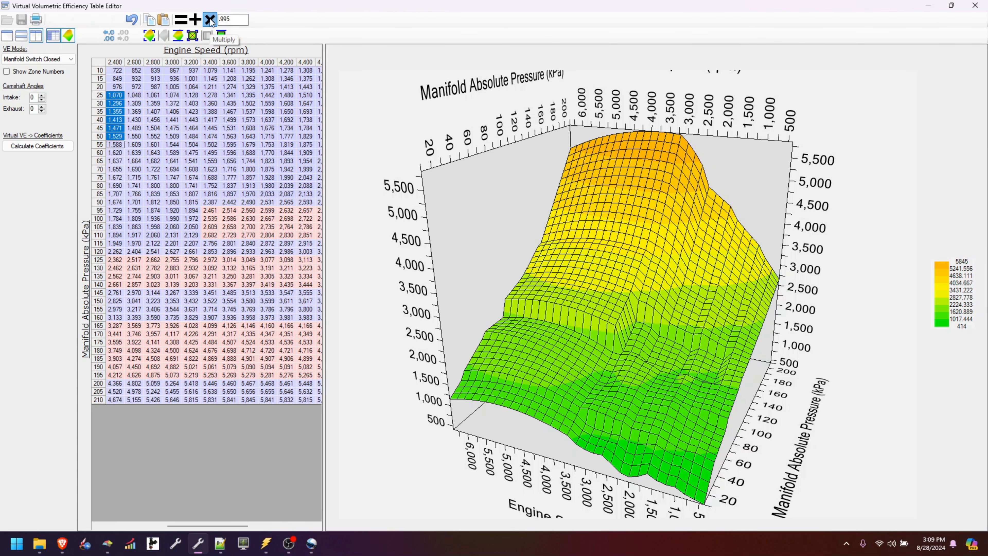
click(210, 19)
click(210, 193)
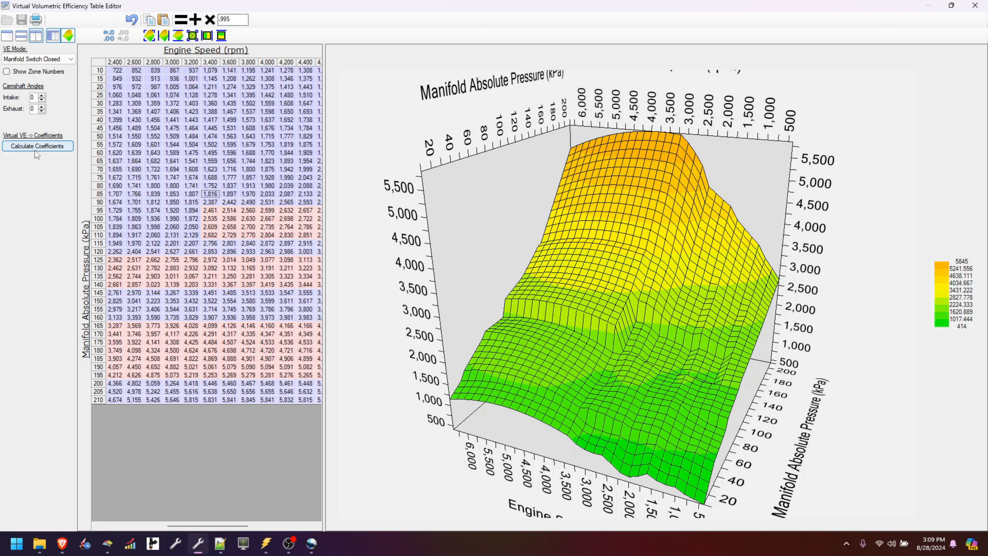
Examine the low-rpm area of the VE surface from the manifold pressure side for remaining bumps
click(49, 147)
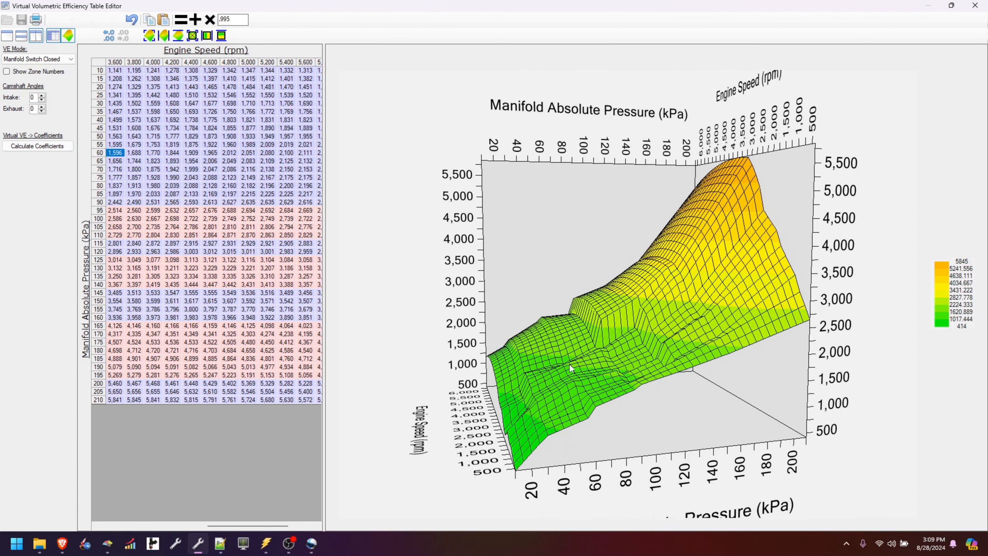
drag(564, 372, 566, 366)
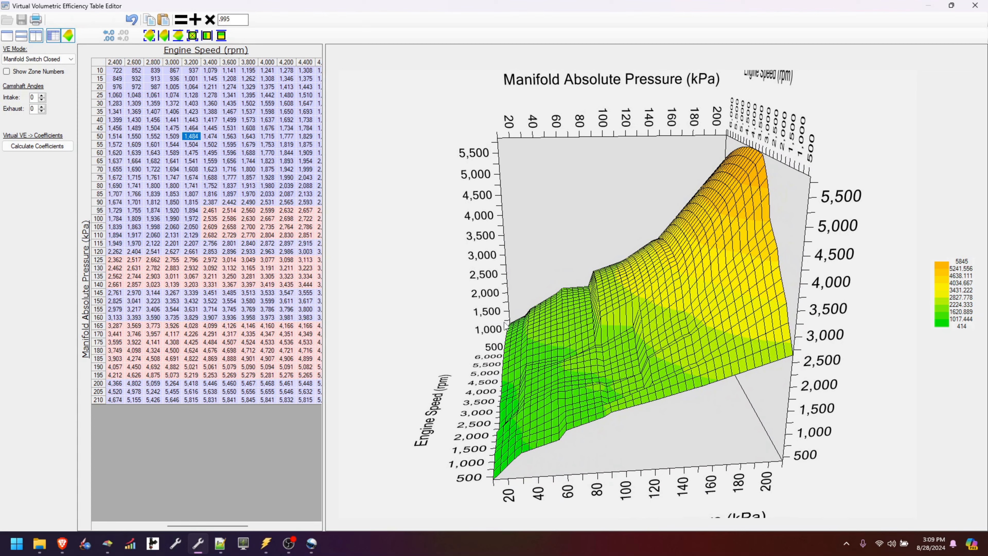
drag(651, 369, 644, 369)
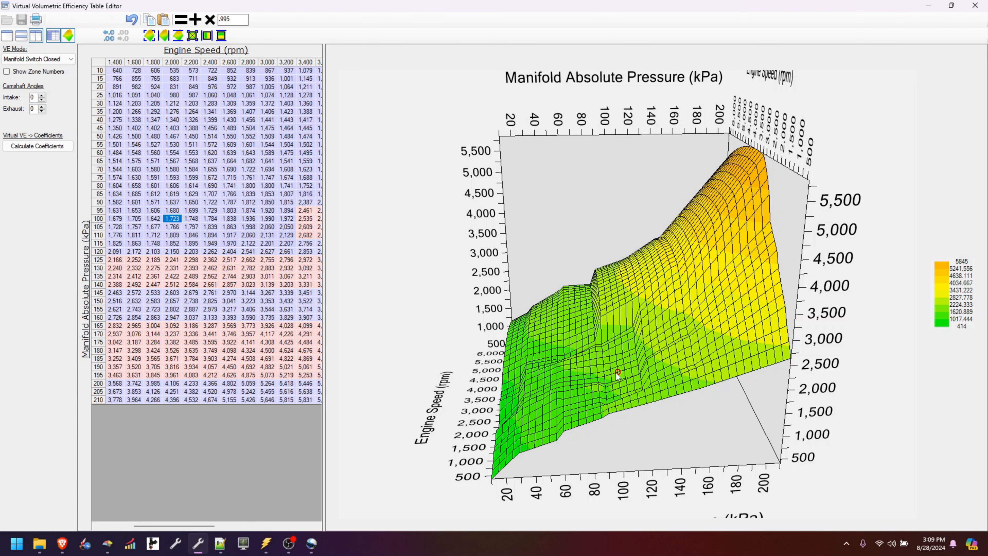
drag(616, 372, 617, 383)
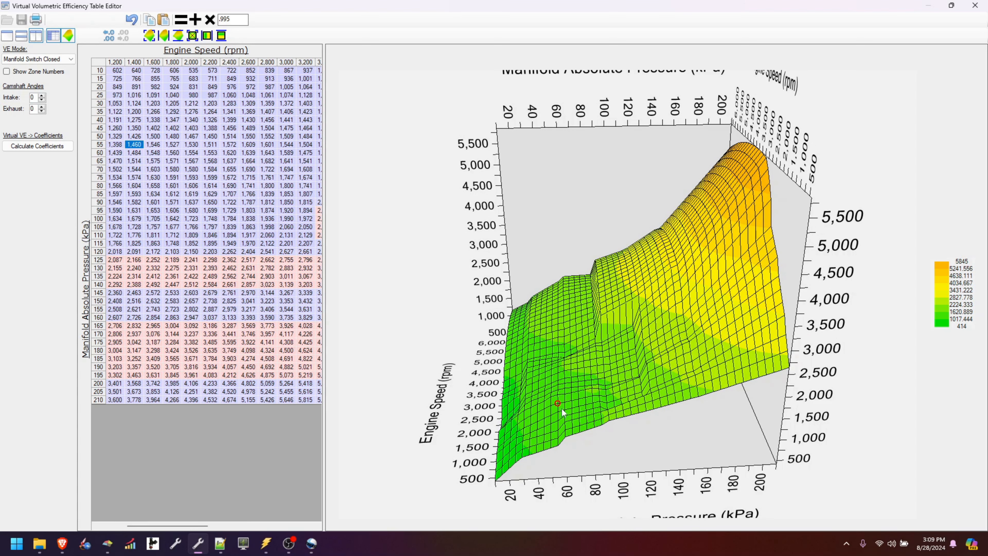
Multiply the 115 kPa cells from 400 to 800 rpm by .995 seven times
drag(601, 418, 678, 415)
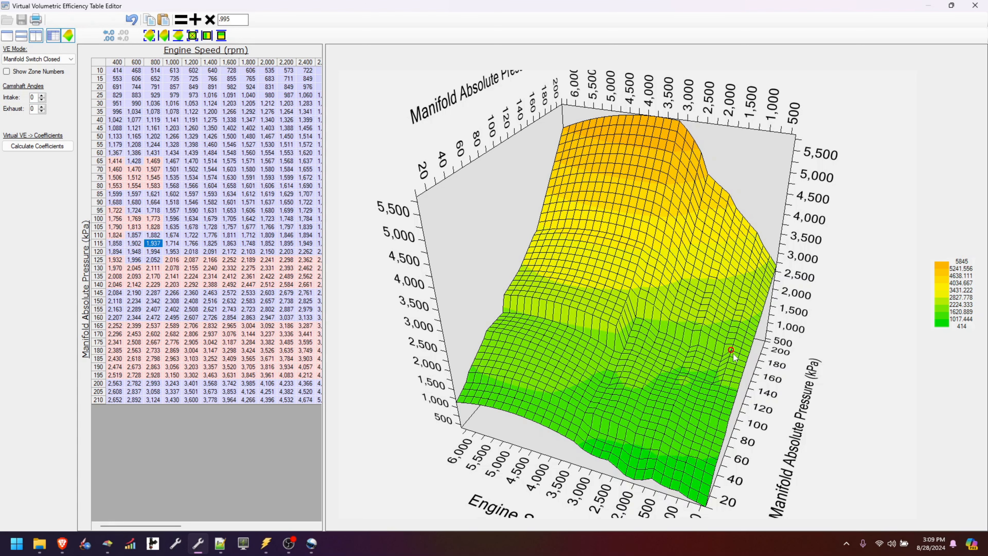
drag(156, 246, 114, 246)
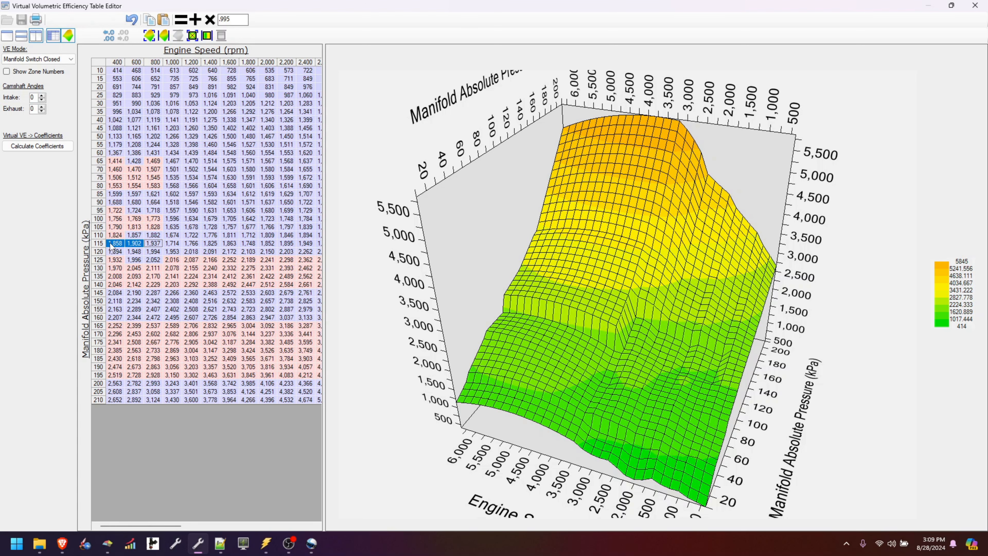
click(209, 20)
click(209, 21)
click(209, 21)
click(209, 20)
click(209, 20)
click(209, 20)
click(209, 20)
click(158, 258)
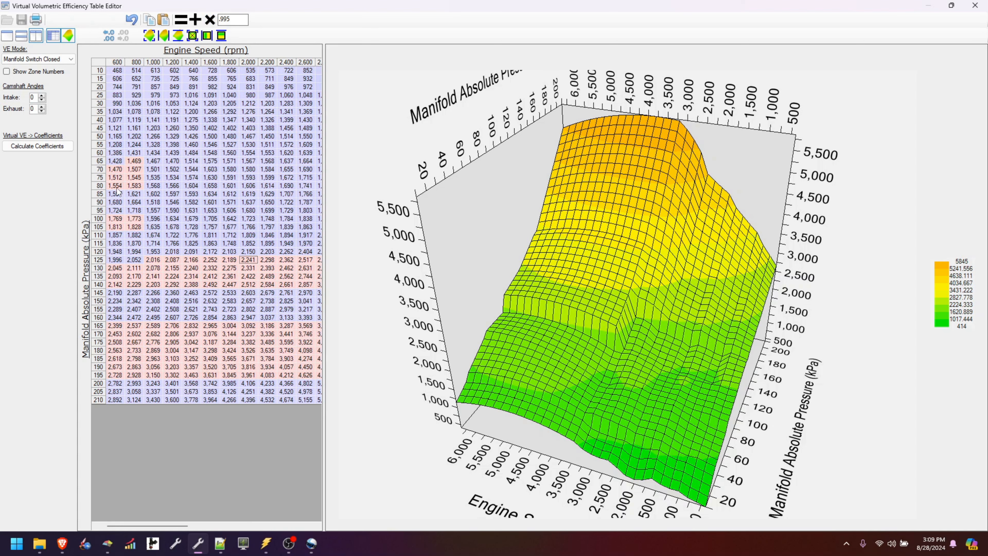
Multiply the 90 to 115 kPa cells from 400 to 800 rpm by .995 nineteen times and check the surface
drag(134, 204, 42, 243)
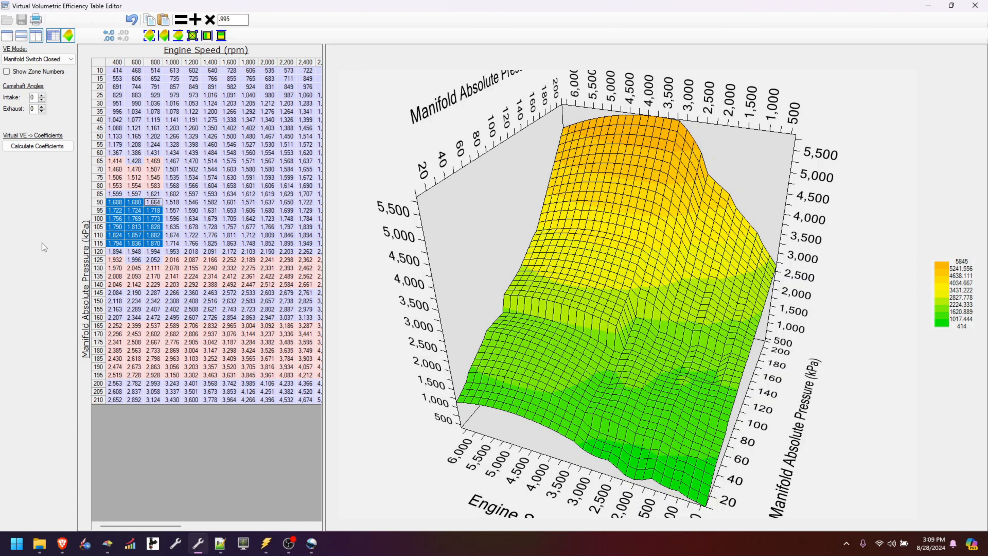
click(210, 19)
click(210, 19)
click(210, 19)
click(210, 19)
click(210, 19)
click(210, 19)
click(210, 19)
click(210, 19)
click(213, 19)
click(213, 19)
click(213, 19)
click(213, 19)
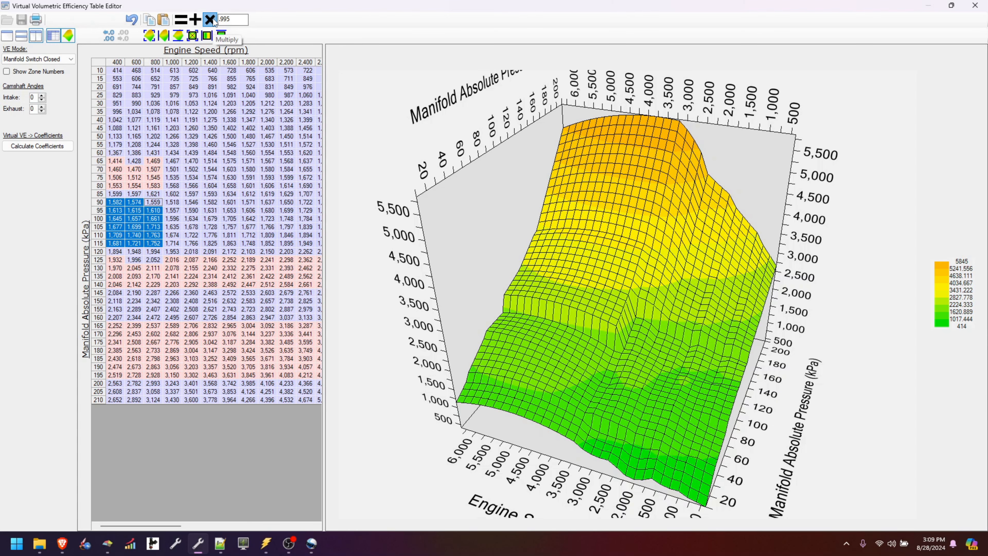
click(213, 18)
click(213, 18)
click(213, 18)
click(213, 18)
drag(618, 306, 554, 332)
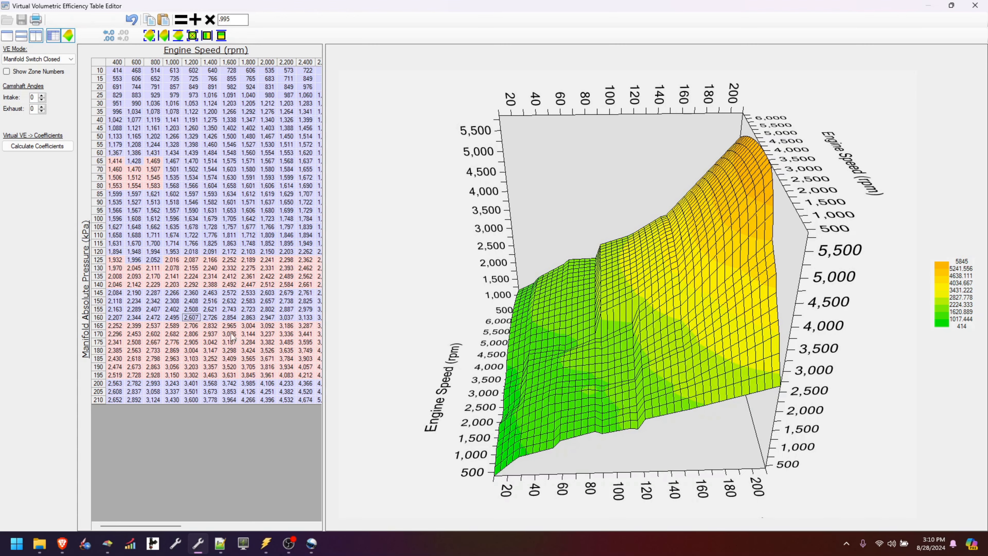
drag(600, 396, 633, 394)
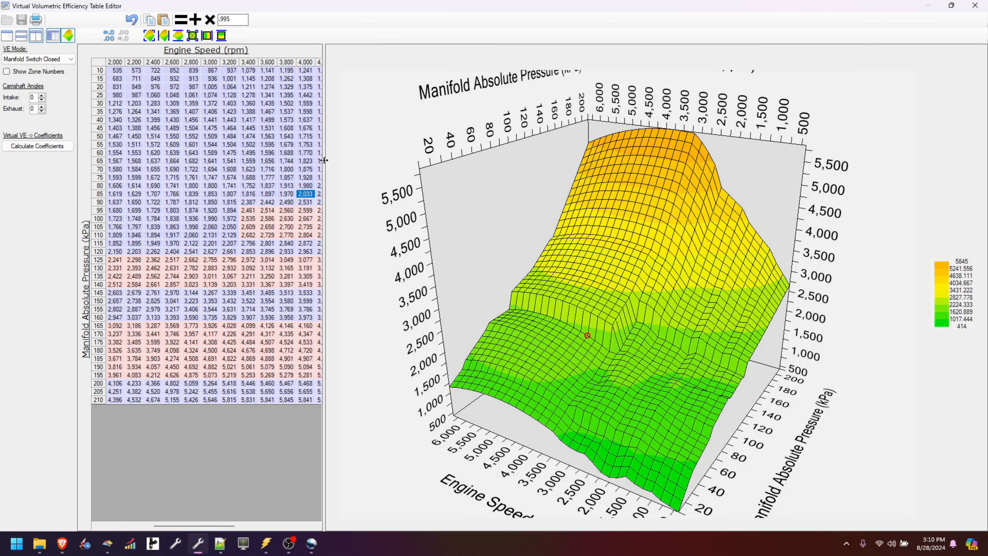
Copy the whole VE table with its axes into VVE New in VVE Assistant and check it alongside the VVE Paste Special table
click(101, 66)
right_click(101, 66)
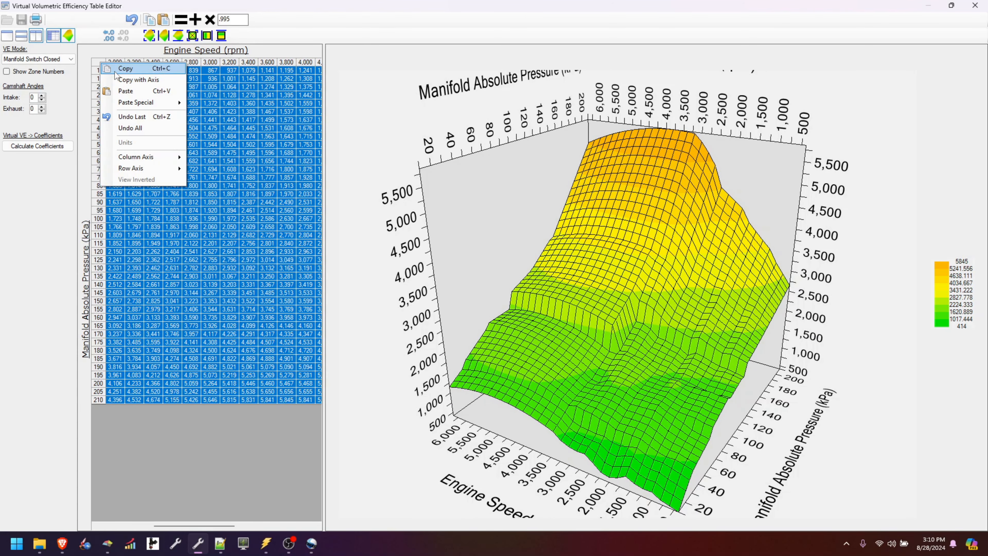
click(134, 80)
click(111, 546)
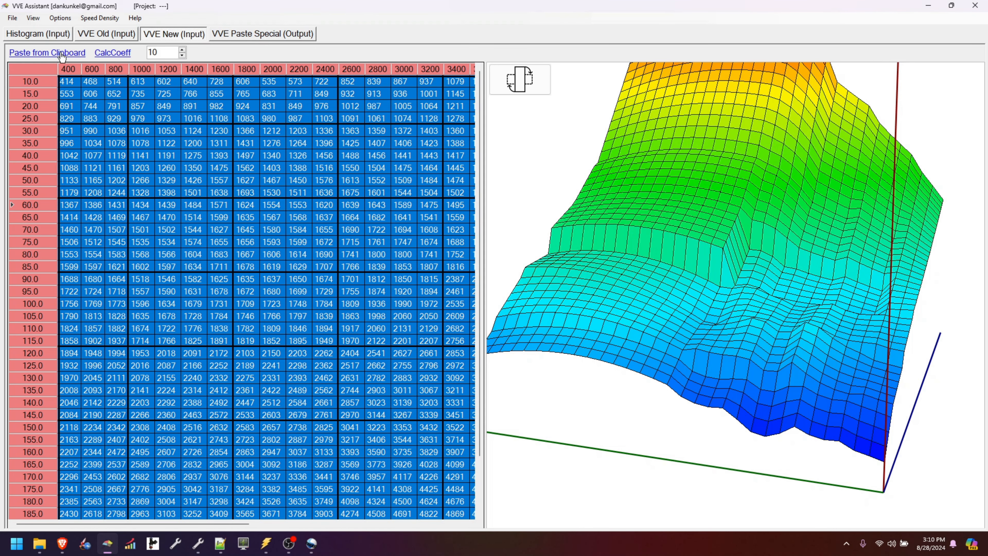
click(61, 54)
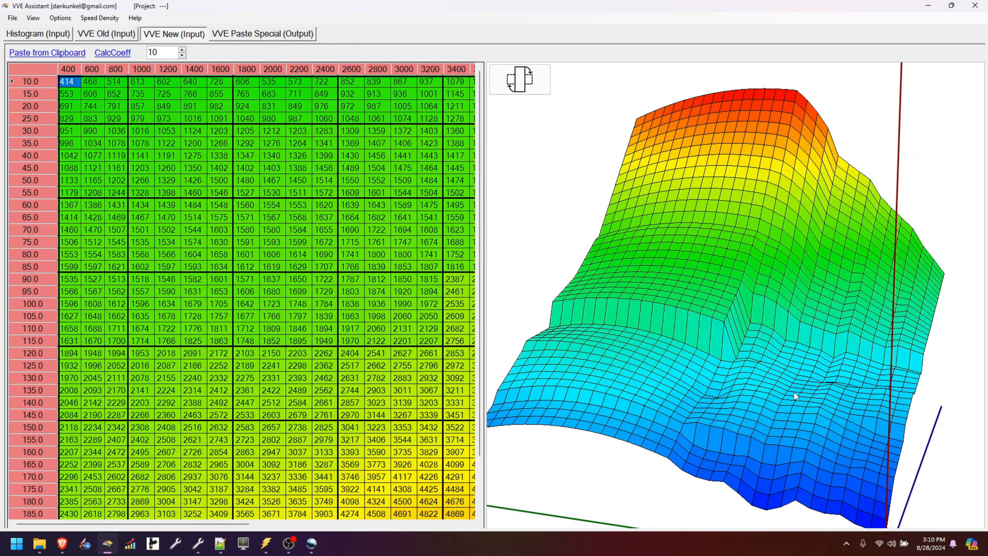
drag(793, 393, 762, 405)
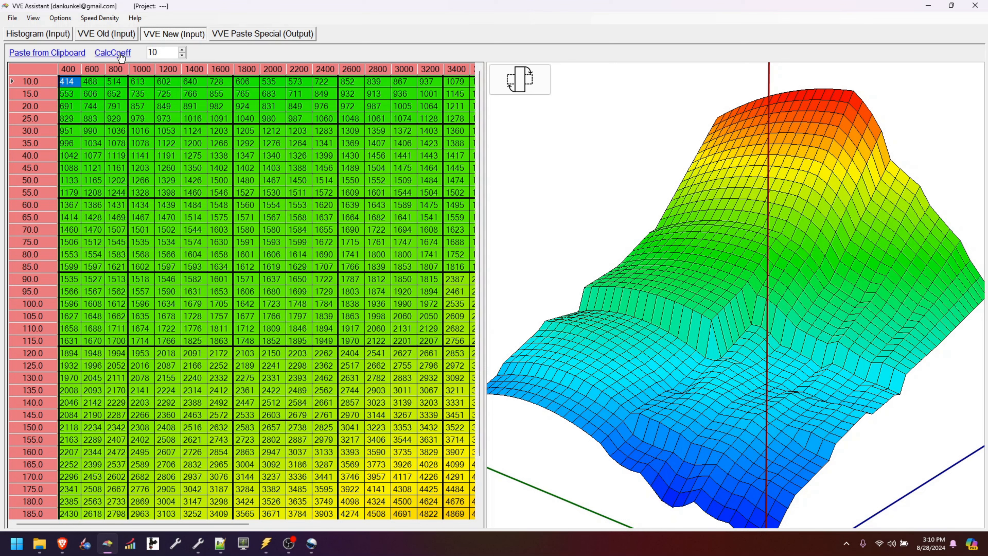
click(228, 35)
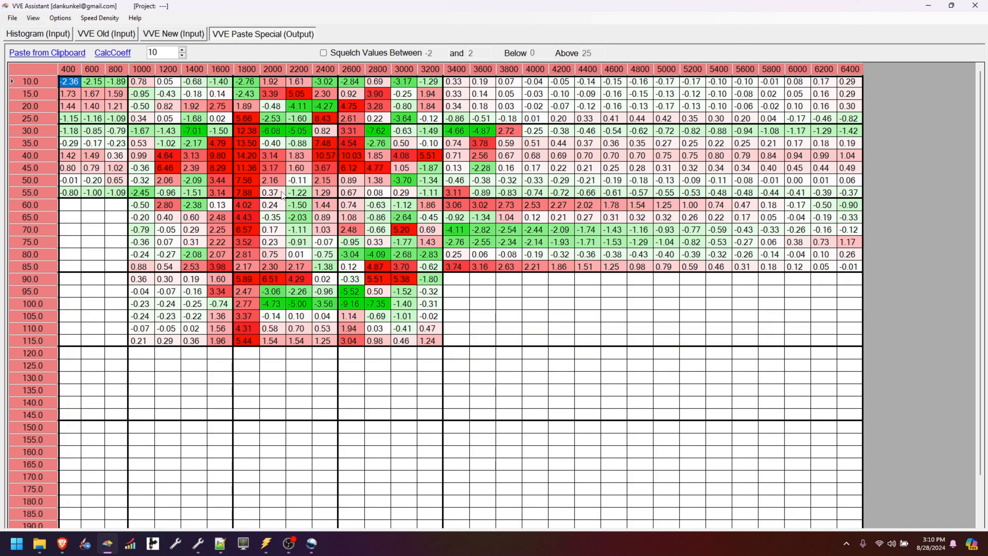
click(168, 39)
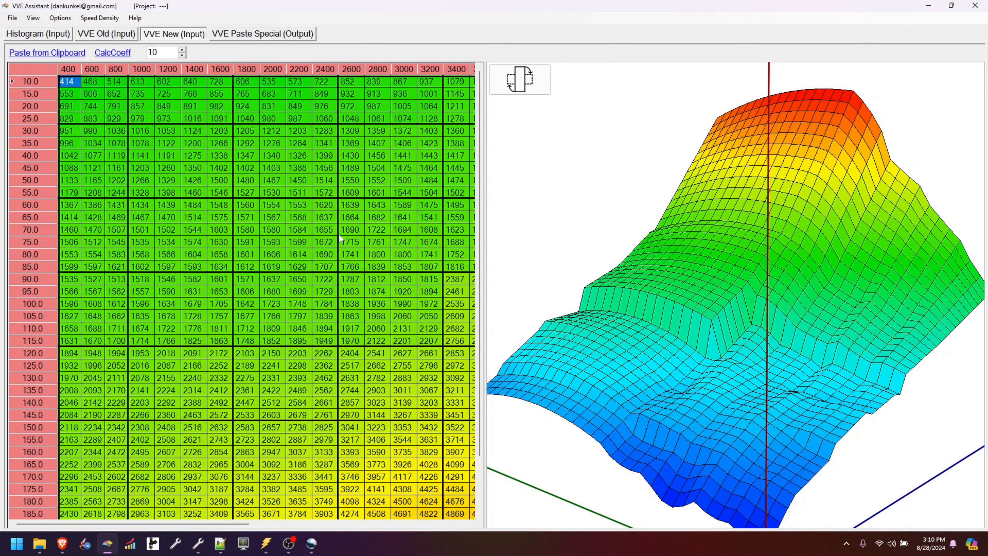
drag(626, 357, 721, 348)
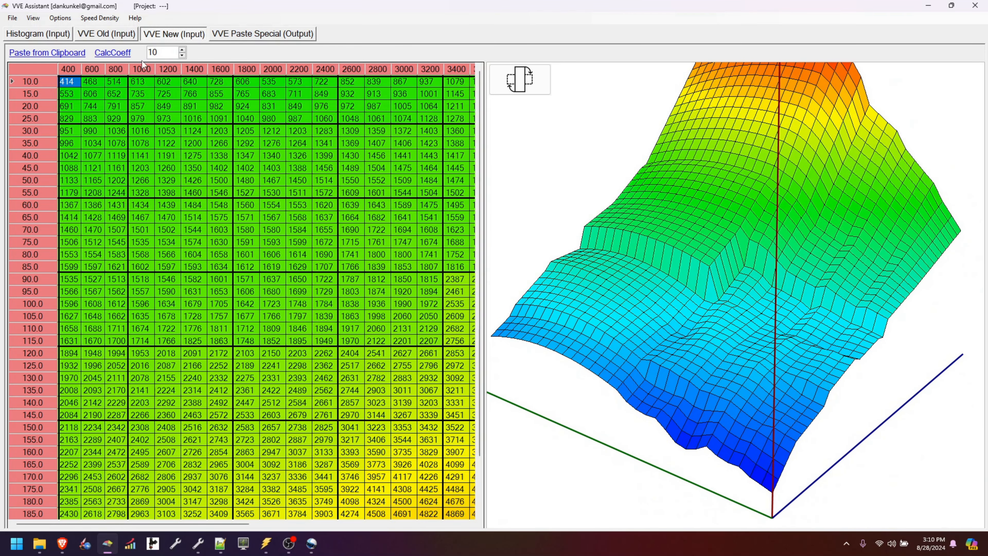
click(112, 53)
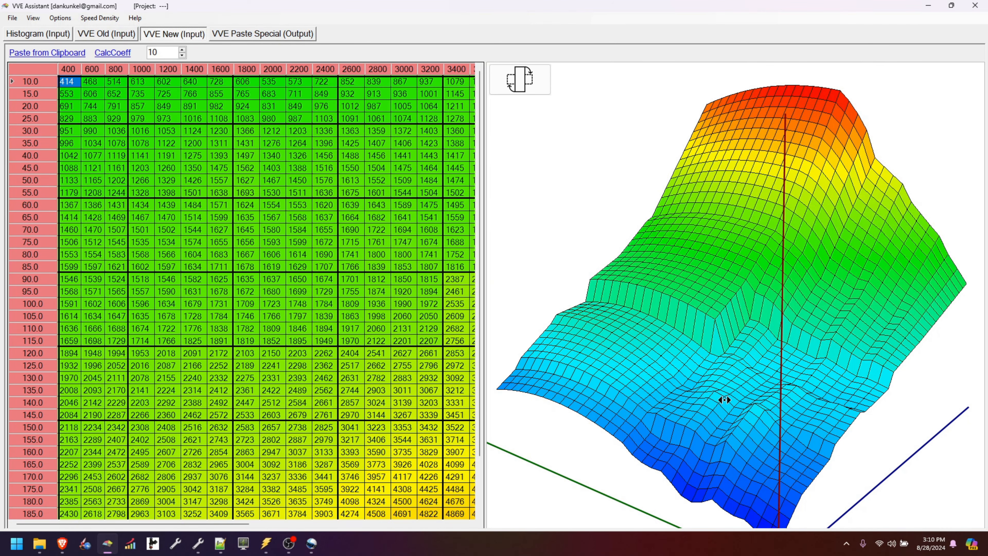
drag(724, 400, 669, 381)
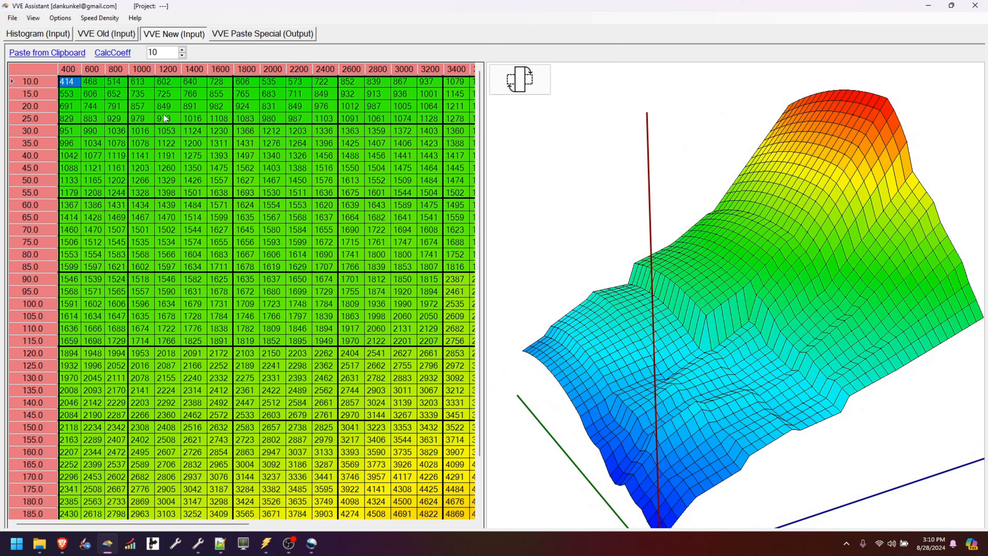
click(62, 54)
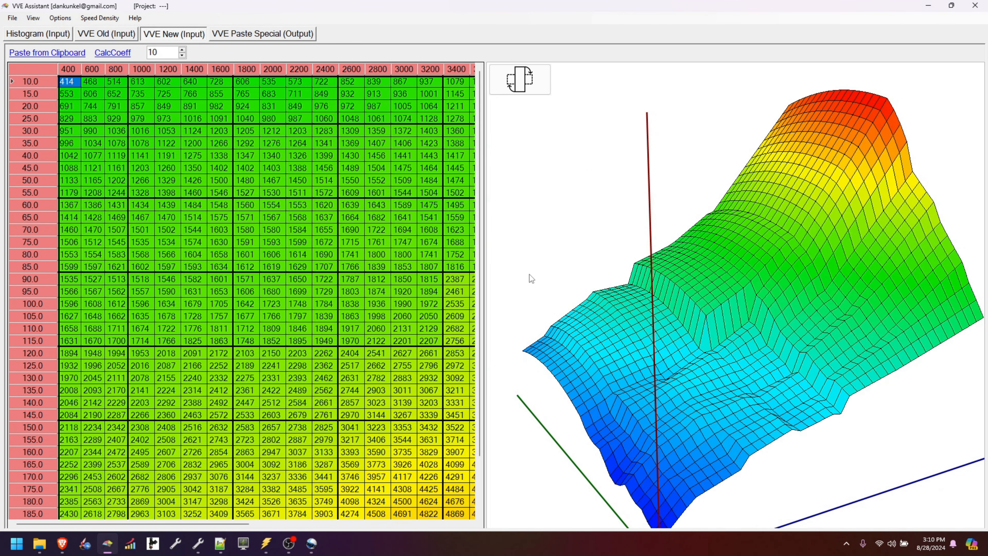
drag(704, 385, 771, 378)
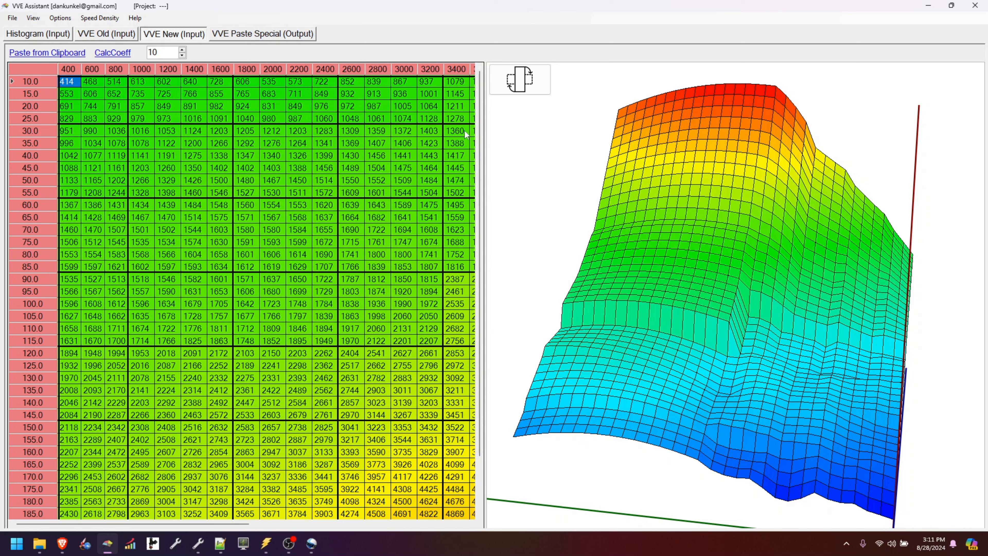
Enable the option to ignore the histogram when calculating coefficients and calculate the coefficients of the VVE New table
click(60, 17)
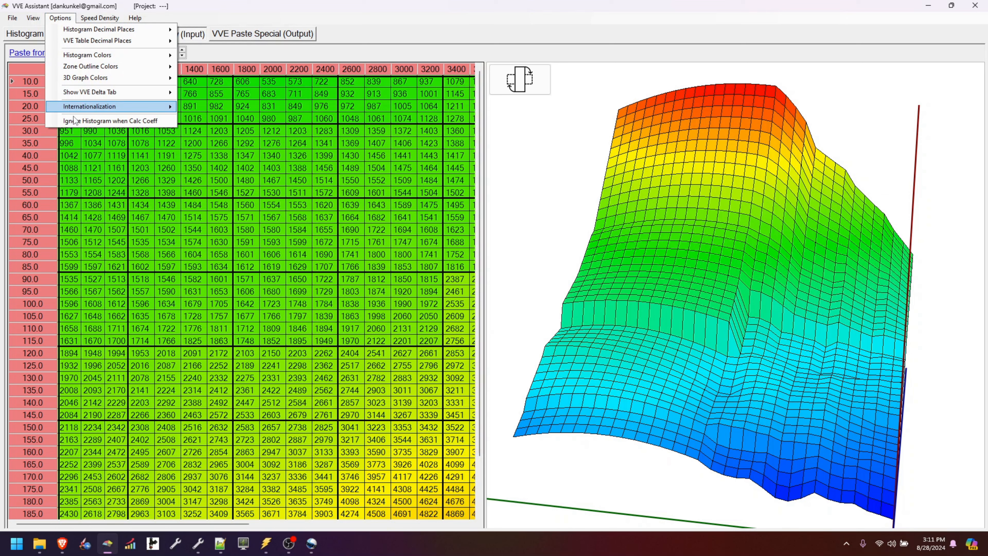
click(108, 122)
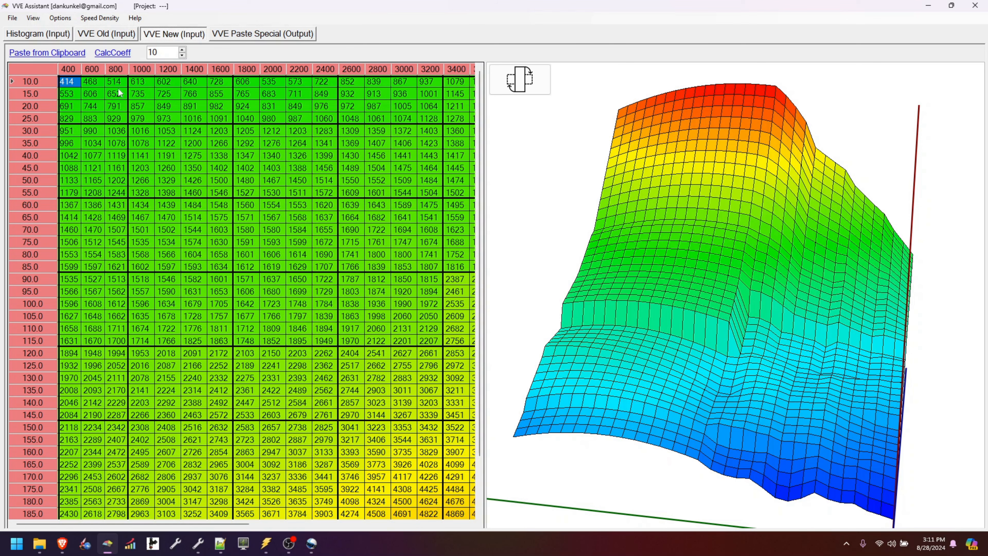
click(122, 55)
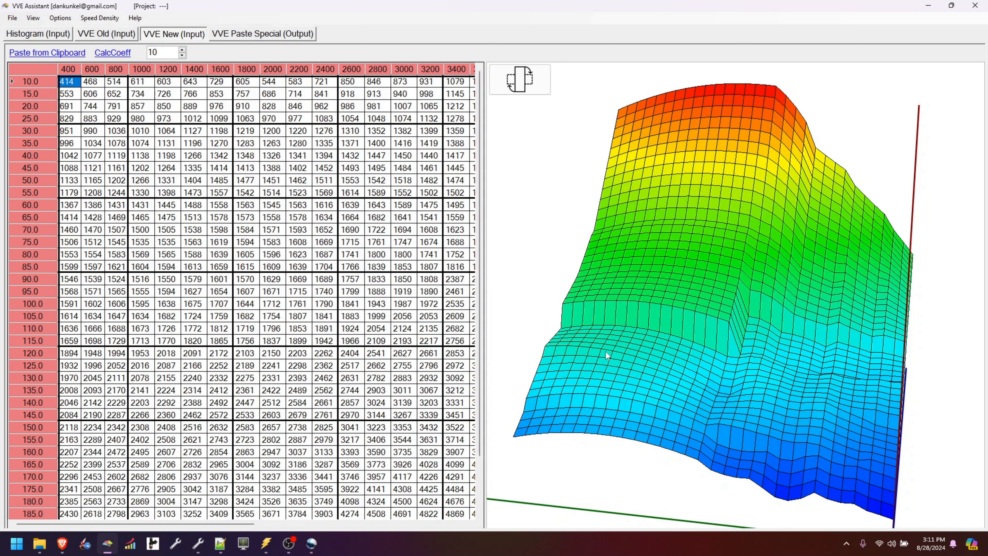
Open the Verlon Mode coefficients and copy the Constant, MAP, MAP², MAP.RPM, RPM and RPM² coefficient rows in turn
click(105, 20)
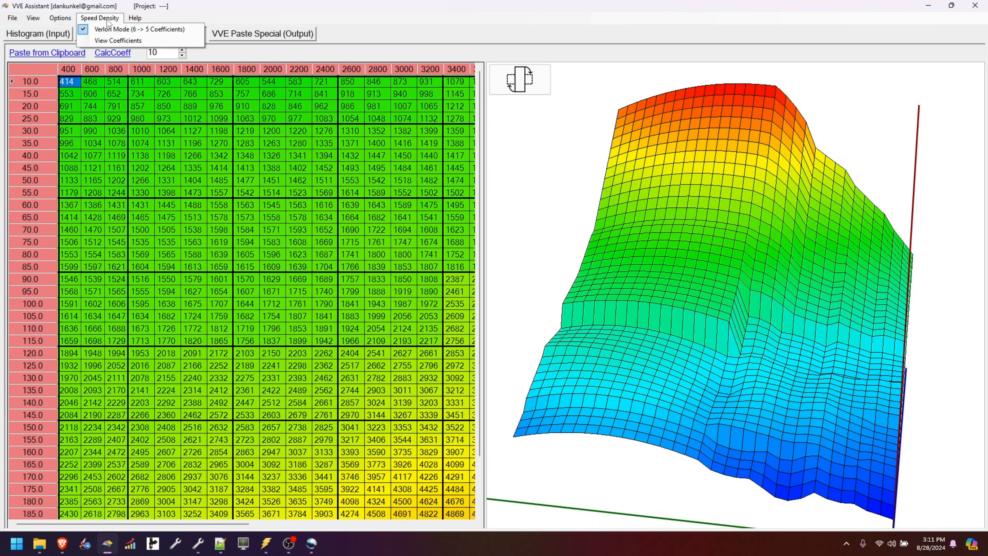
click(121, 41)
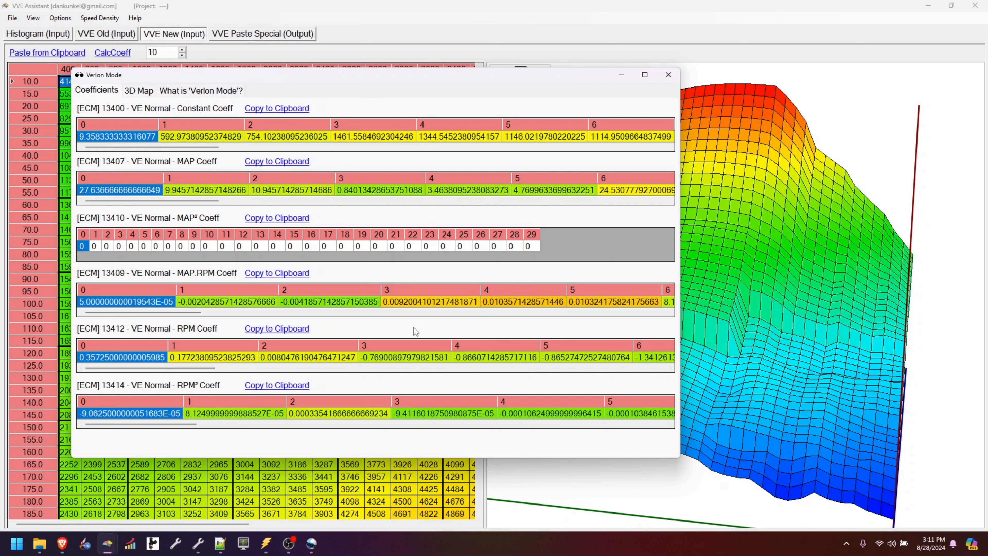
click(277, 109)
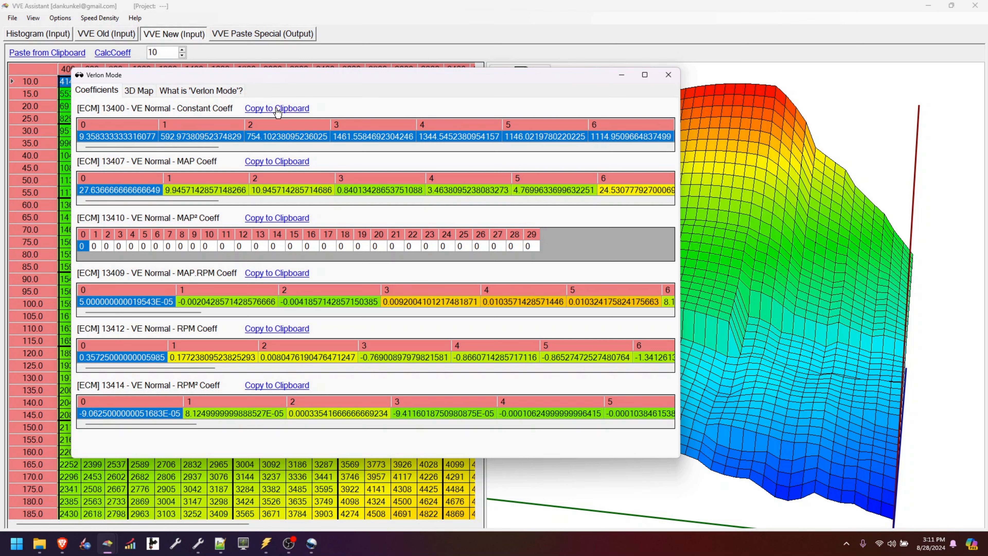
click(278, 162)
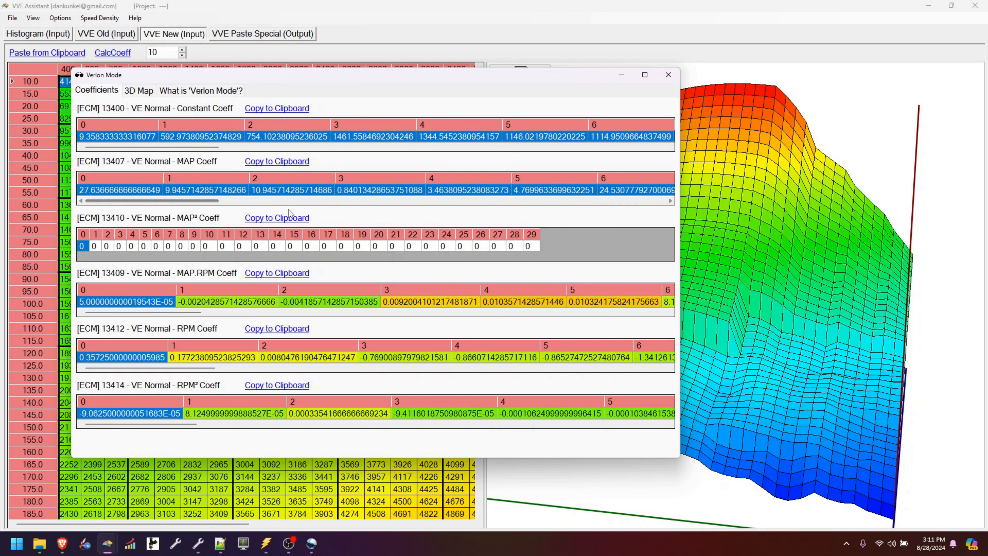
click(276, 218)
click(286, 274)
click(291, 329)
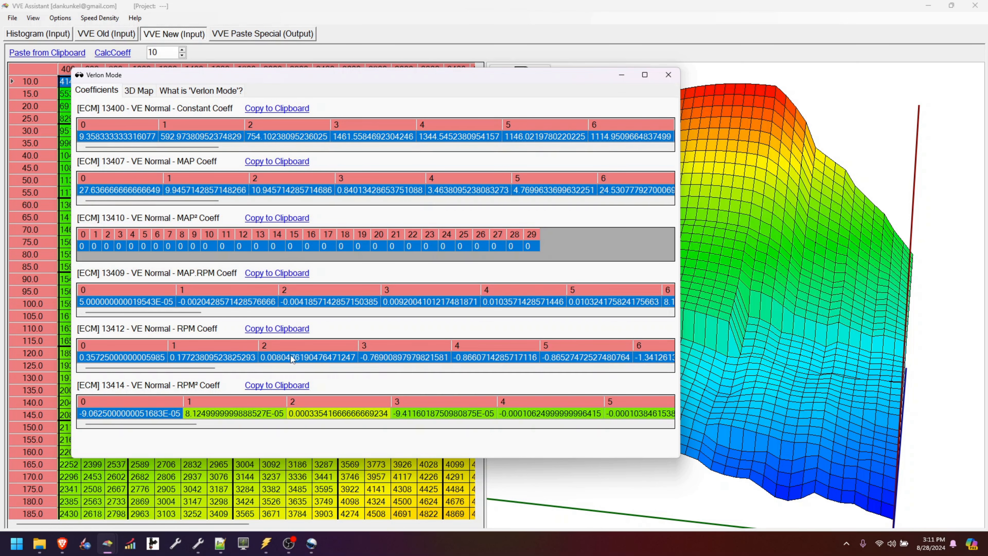
click(288, 385)
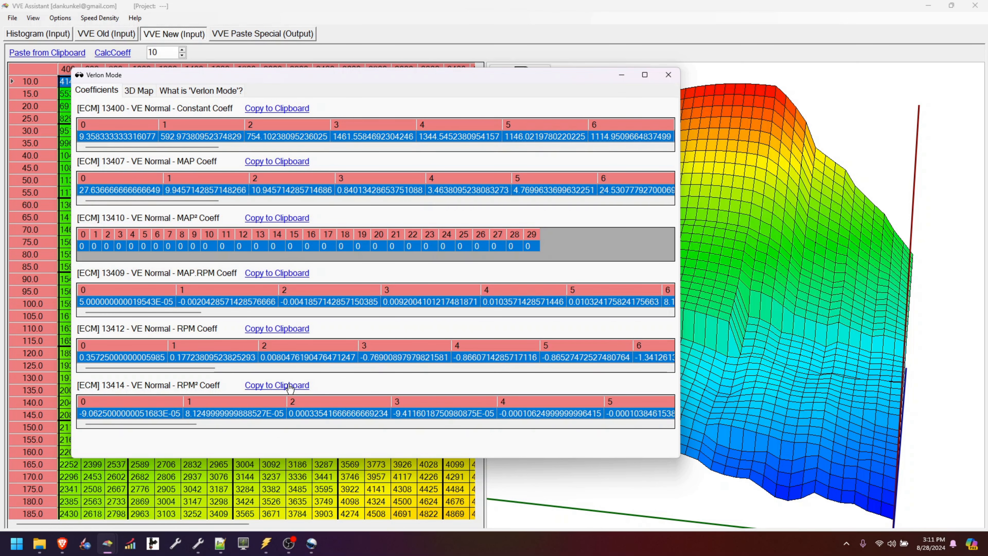
Switch to VCM Editor, close the VVE table editor without updating the coefficients, and reopen 6 Coeff VVE.hpt
click(200, 544)
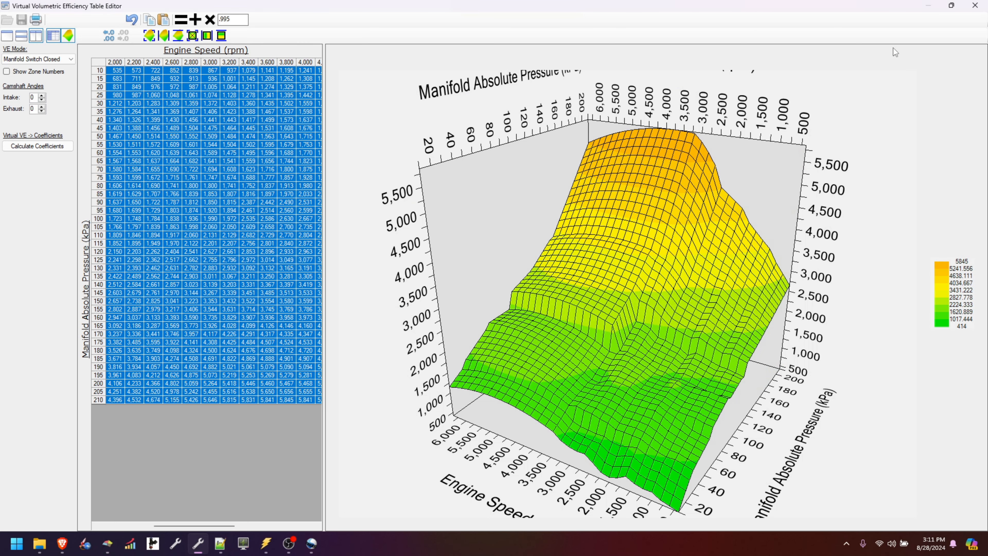
click(975, 5)
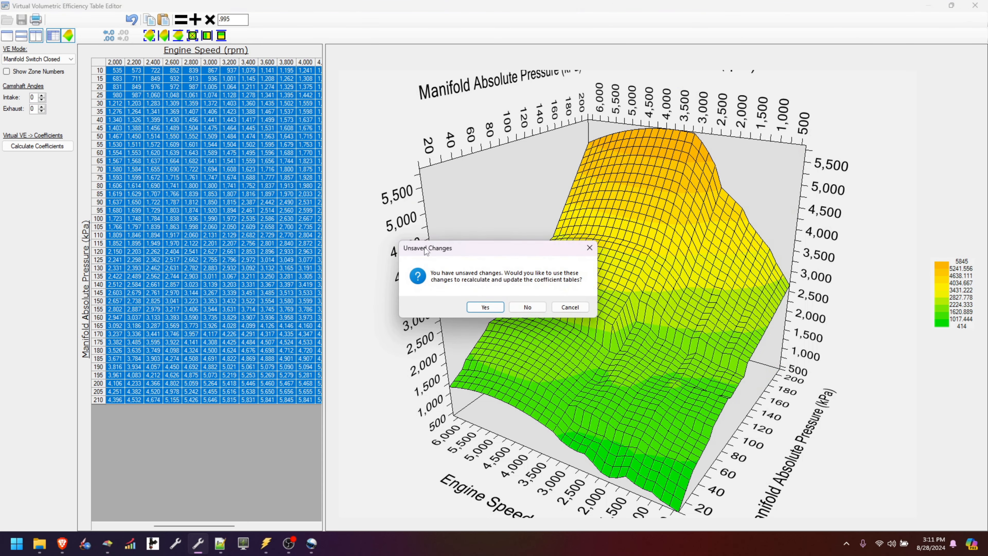
click(535, 310)
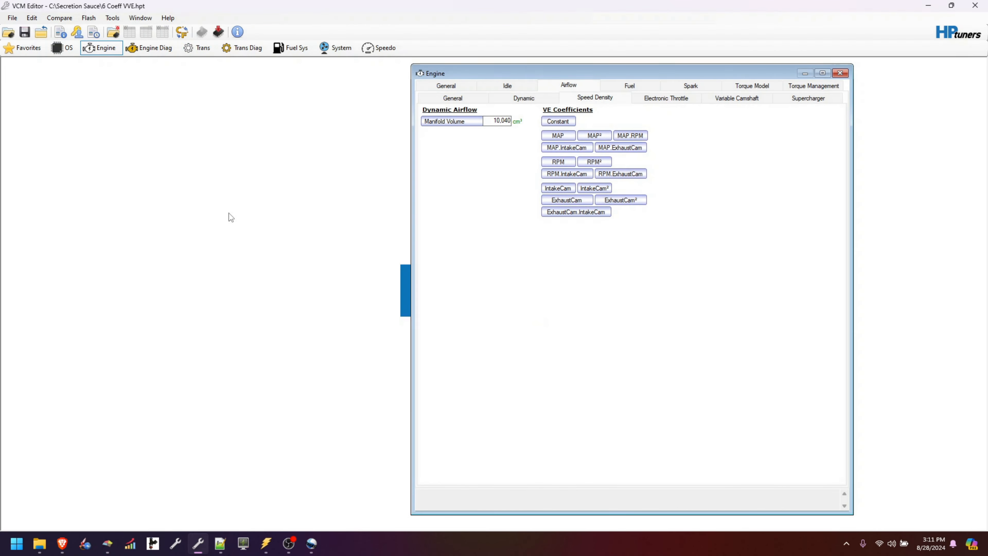
click(9, 33)
double_click(312, 117)
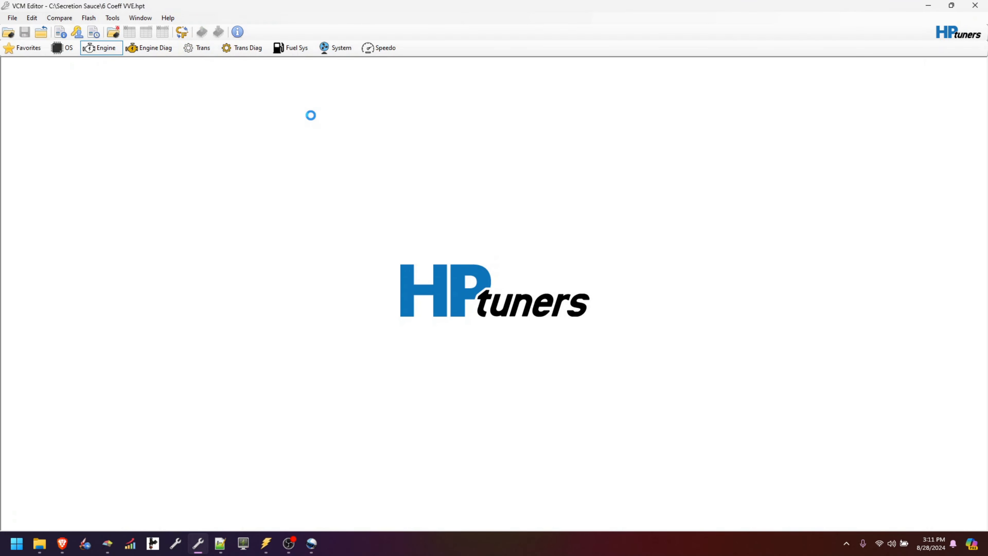
Open the Virtual Volumetric Efficiency editor maximized, set VE Mode to Manifold Switch Open, and show the table beside its 3D surface
click(32, 18)
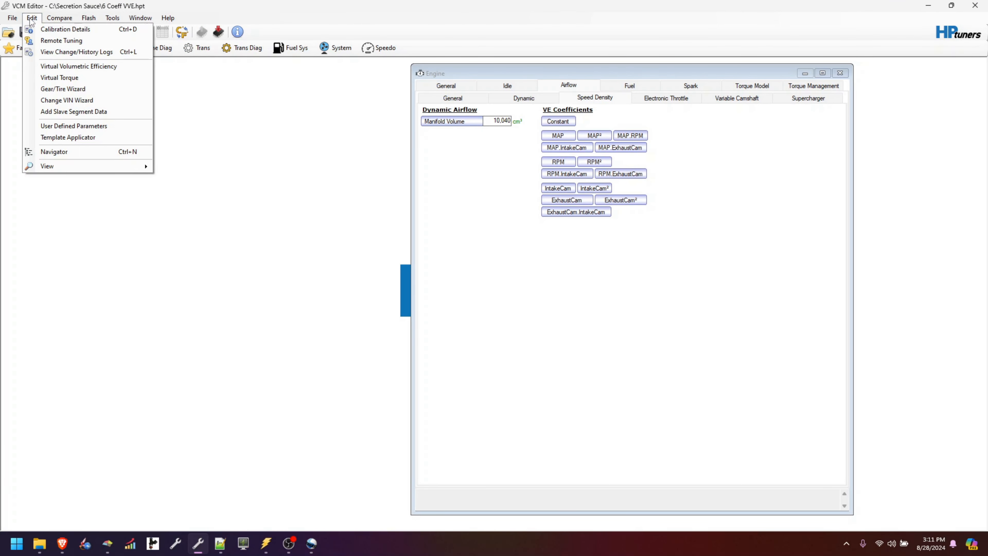
click(51, 64)
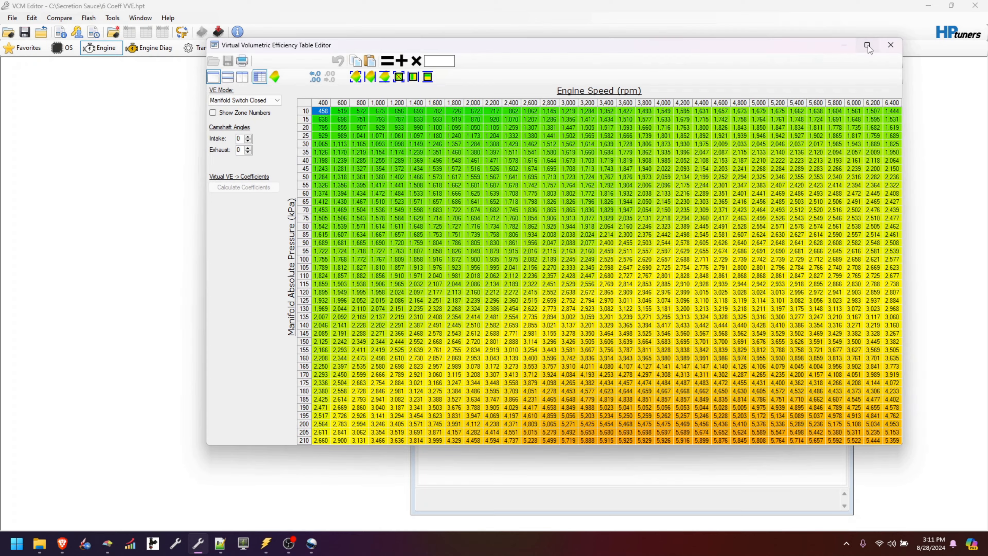
click(868, 45)
click(60, 65)
click(70, 76)
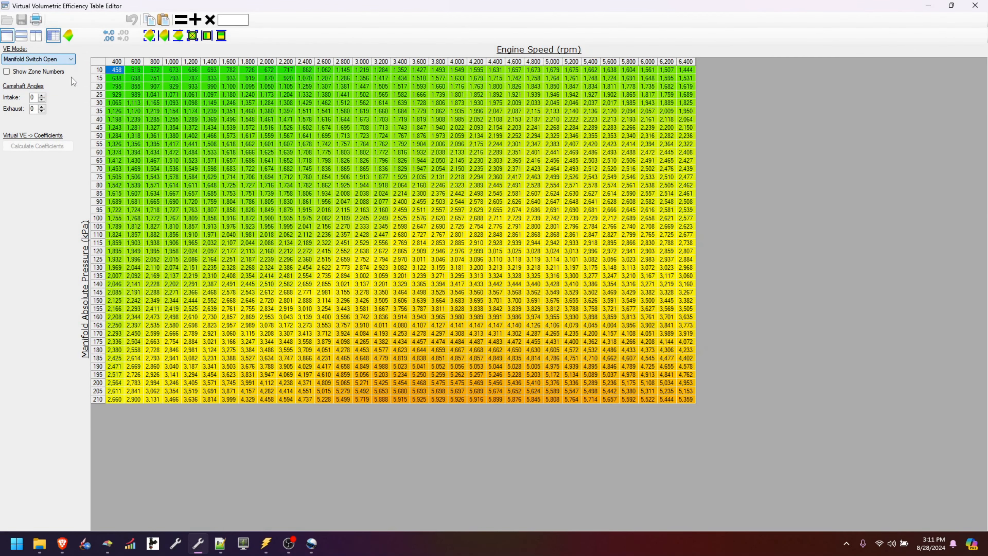
click(35, 38)
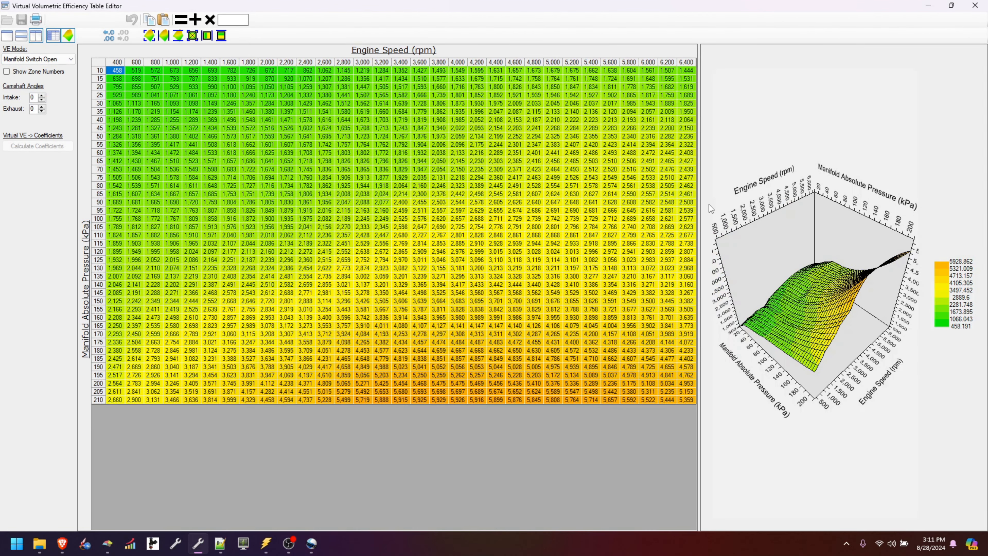
Enlarge the 3D surface pane, inspect the Manifold Switch Open surface from another angle, and close the VVE table editor
drag(700, 191, 299, 207)
drag(567, 287, 682, 291)
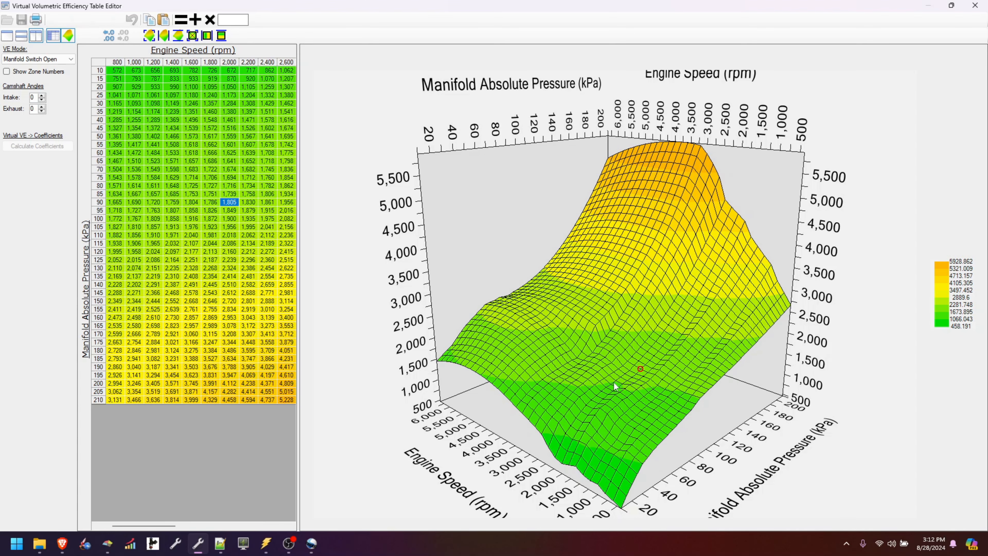
mouse_move(569, 384)
mouse_down()
mouse_move(613, 383)
mouse_move(575, 383)
mouse_up()
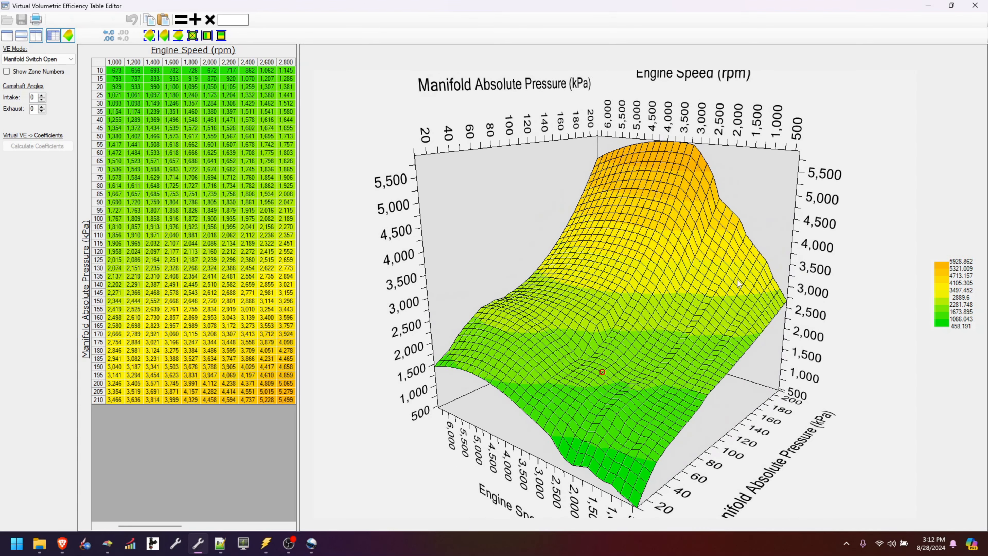
click(975, 5)
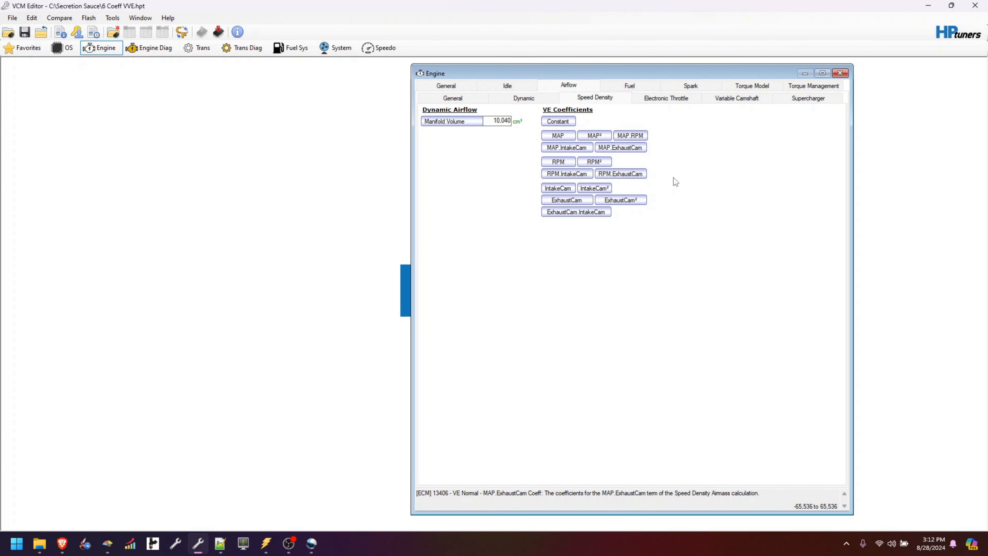
Replace every value in the MAP² coefficient table with 0 and close the table
click(595, 135)
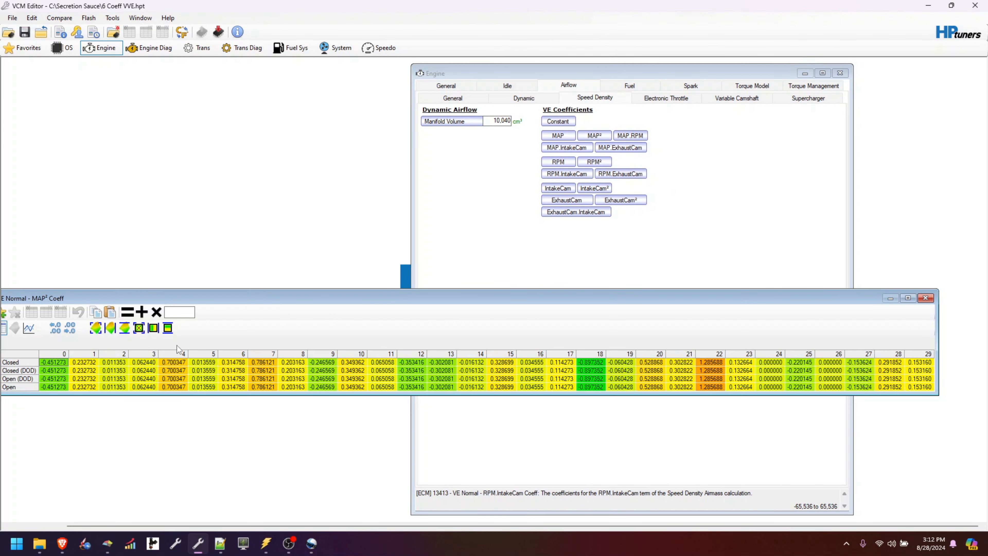
click(20, 356)
click(177, 313)
text(0)
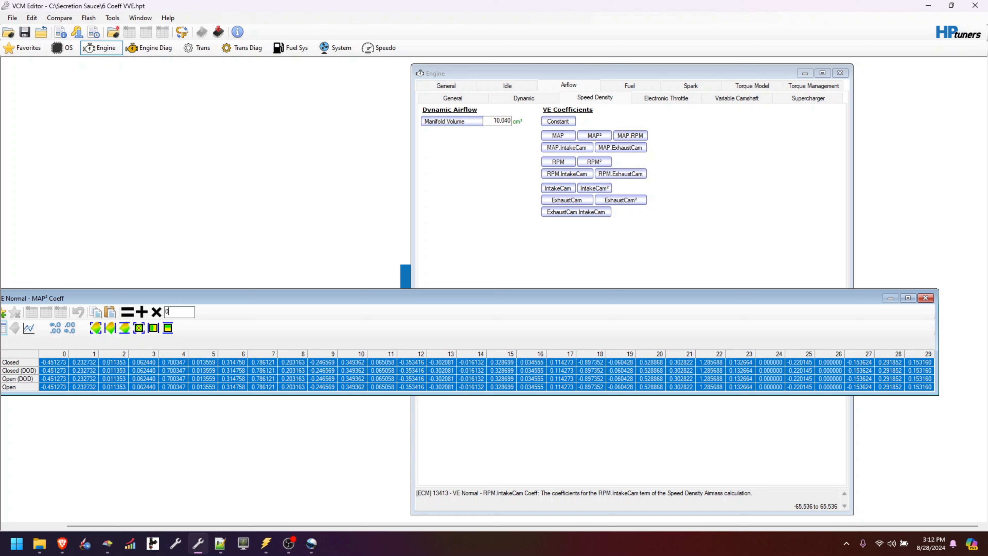
click(127, 311)
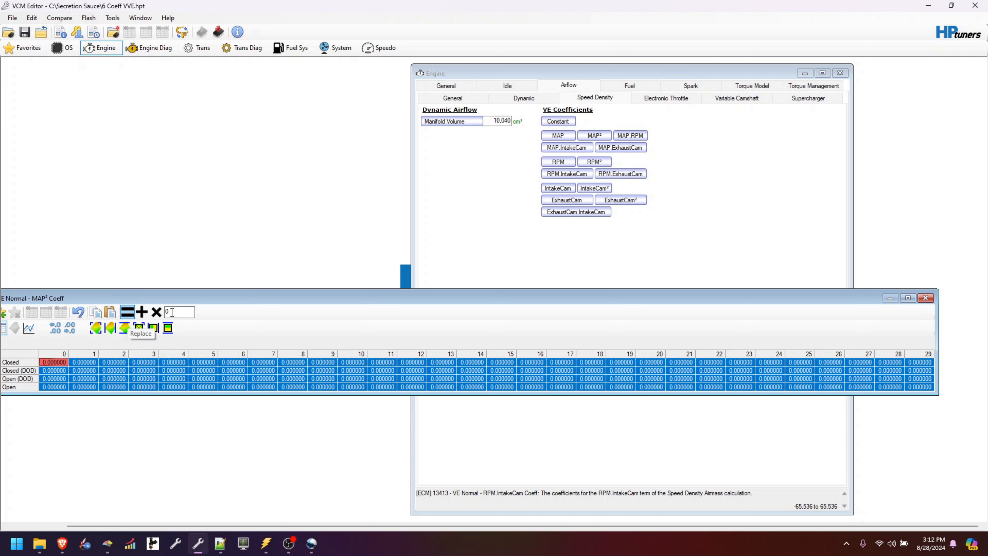
click(925, 298)
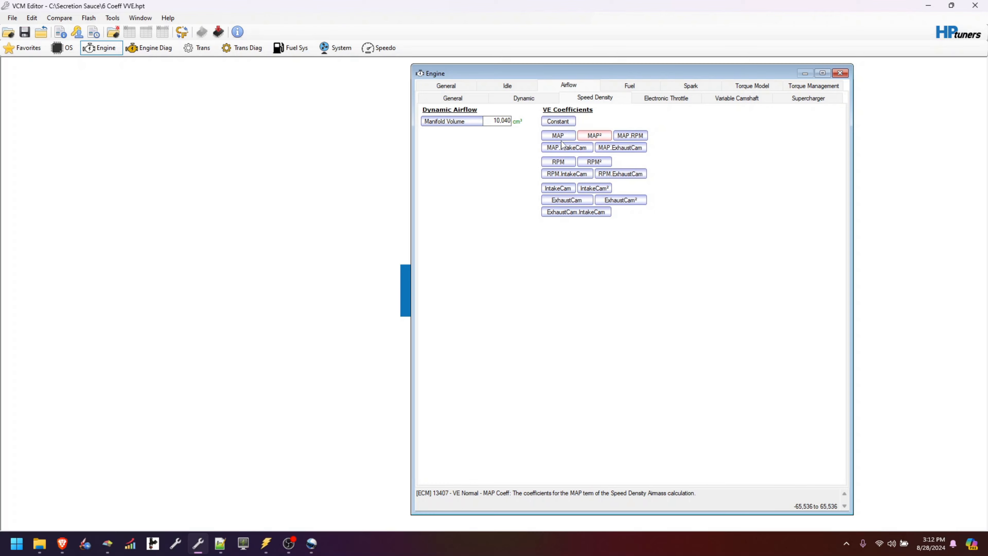
Reopen the Virtual Volumetric Efficiency editor maximized with VE Mode Manifold Switch Open and inspect its enlarged 3D surface beside the table
click(32, 18)
click(63, 68)
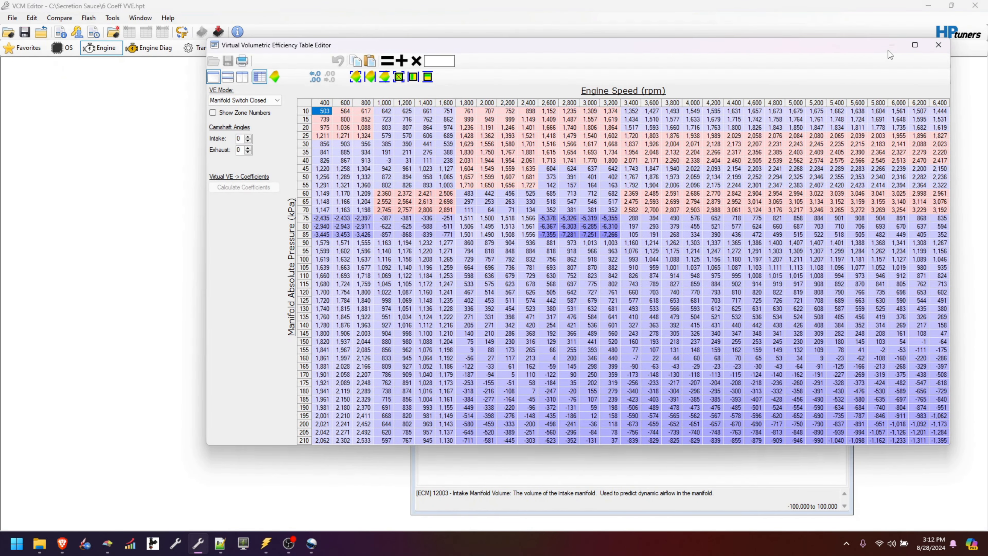
click(915, 45)
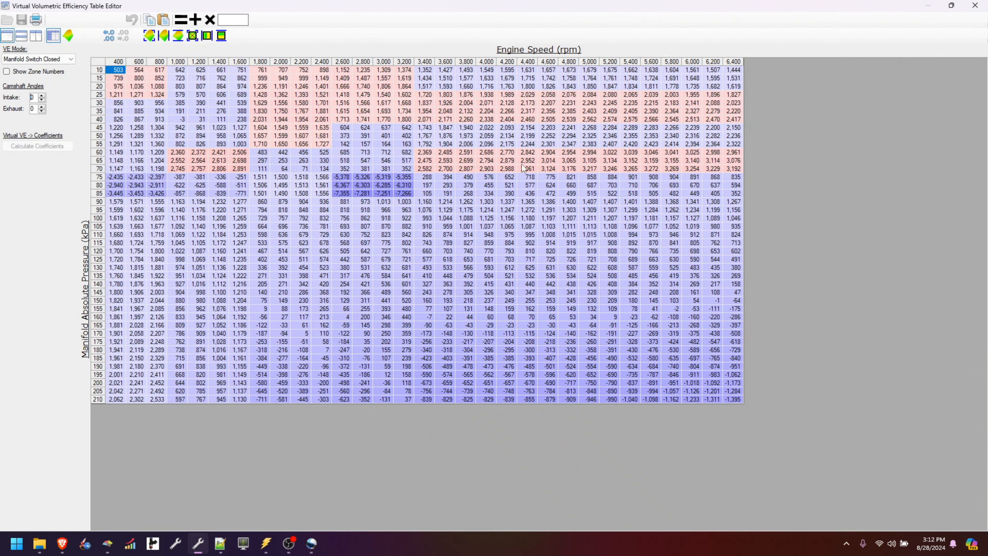
click(41, 60)
click(48, 88)
click(68, 35)
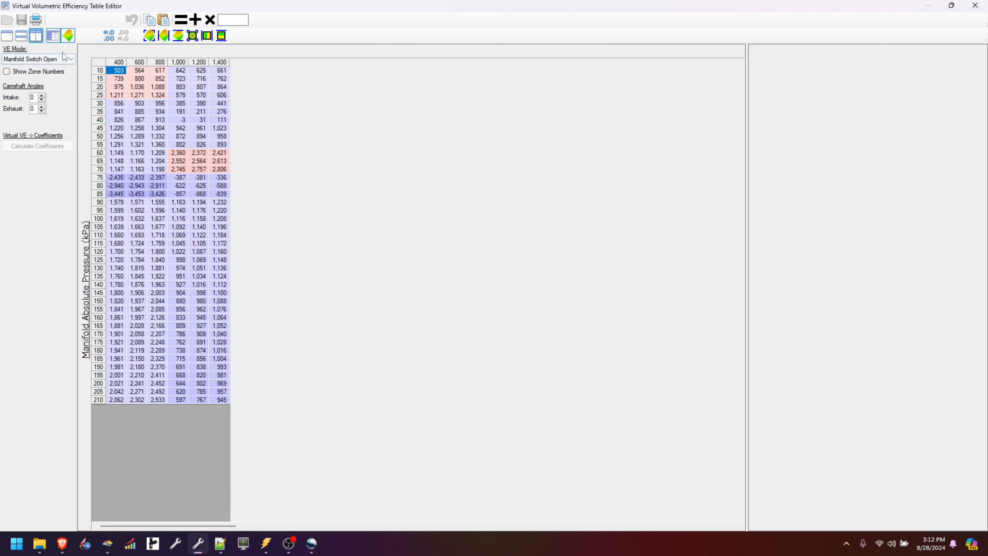
drag(747, 224, 345, 249)
mouse_move(564, 297)
mouse_down()
mouse_move(633, 295)
mouse_move(597, 309)
mouse_move(554, 303)
mouse_move(606, 305)
mouse_move(577, 312)
mouse_up()
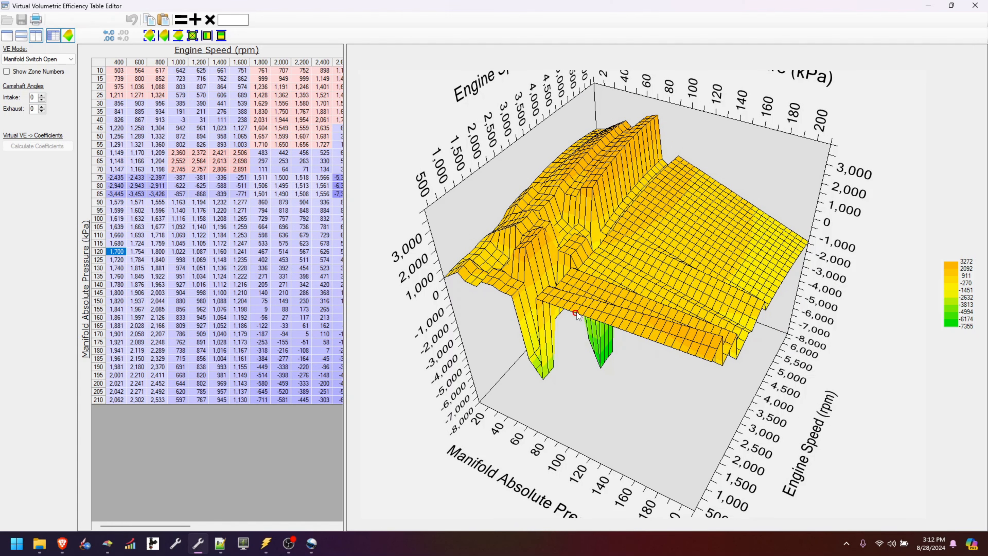
Switch to VVE Assistant, close the Verlon Mode coefficients, and inspect the VVE New 3D surface from another angle
click(109, 548)
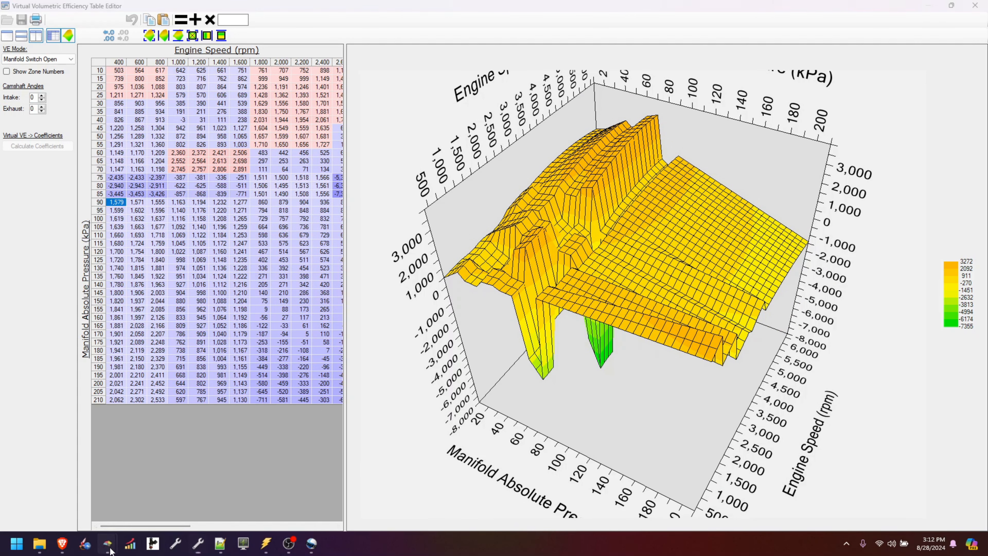
click(161, 508)
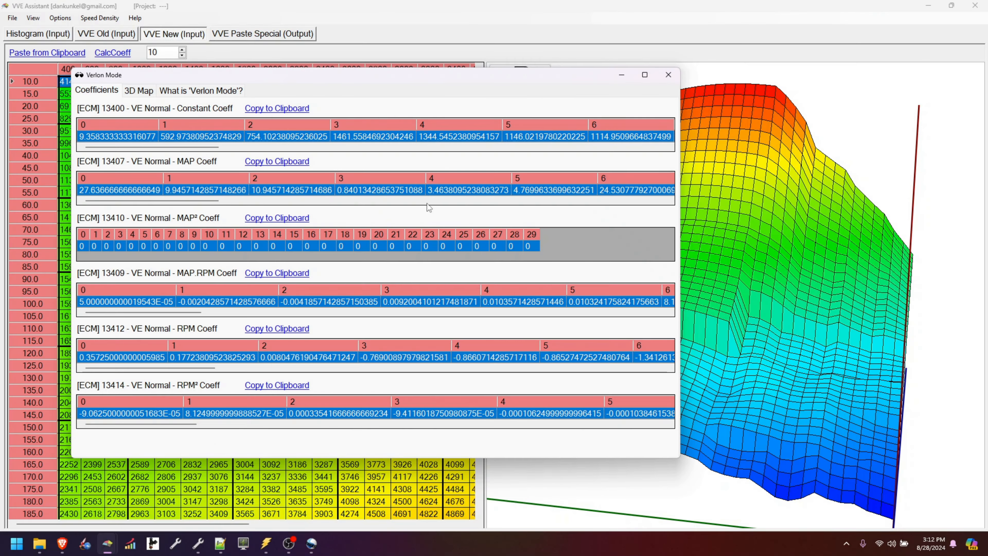
click(667, 75)
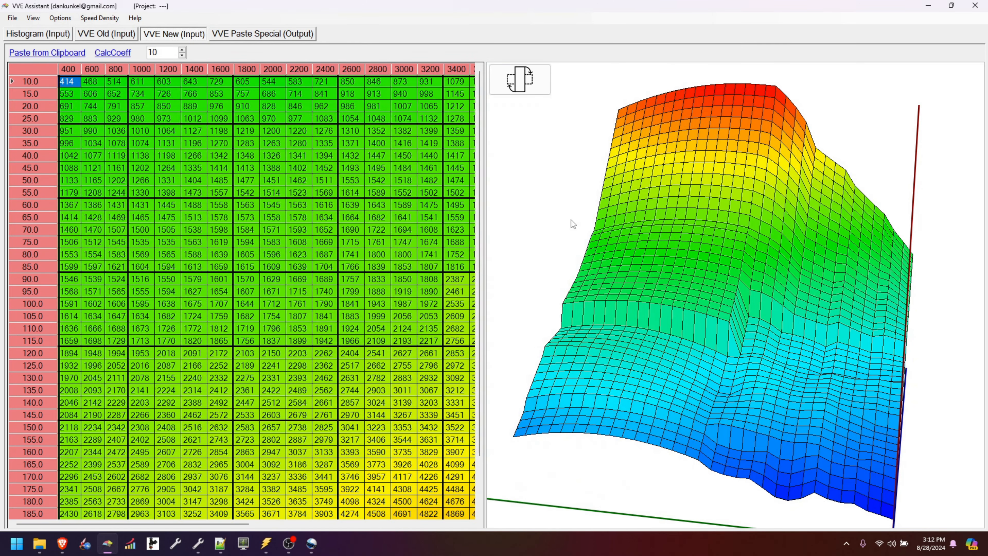
drag(572, 224, 708, 332)
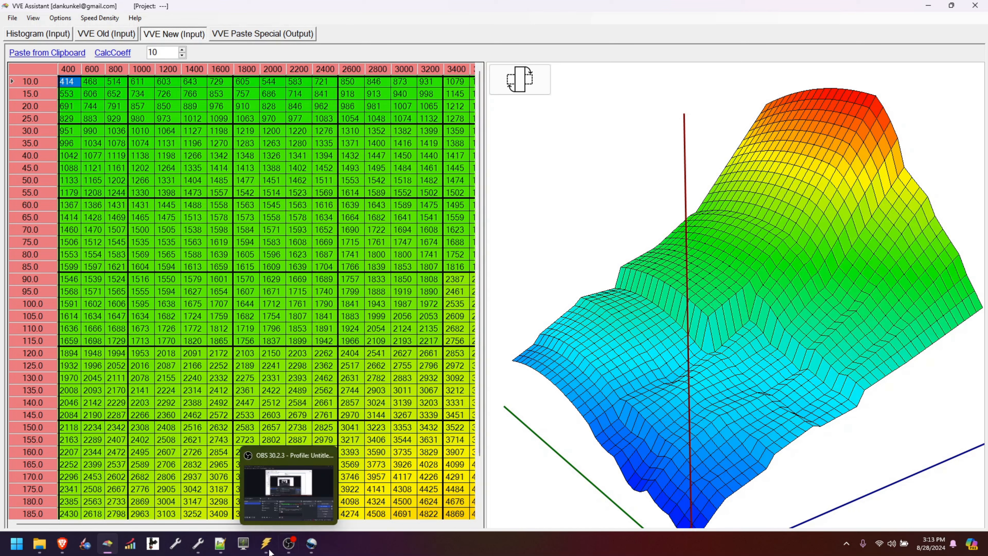
Switch to VCM Scanner and compare Air Calc Mode at high and low engine speed points along the log's chart
mouse_move(265, 547)
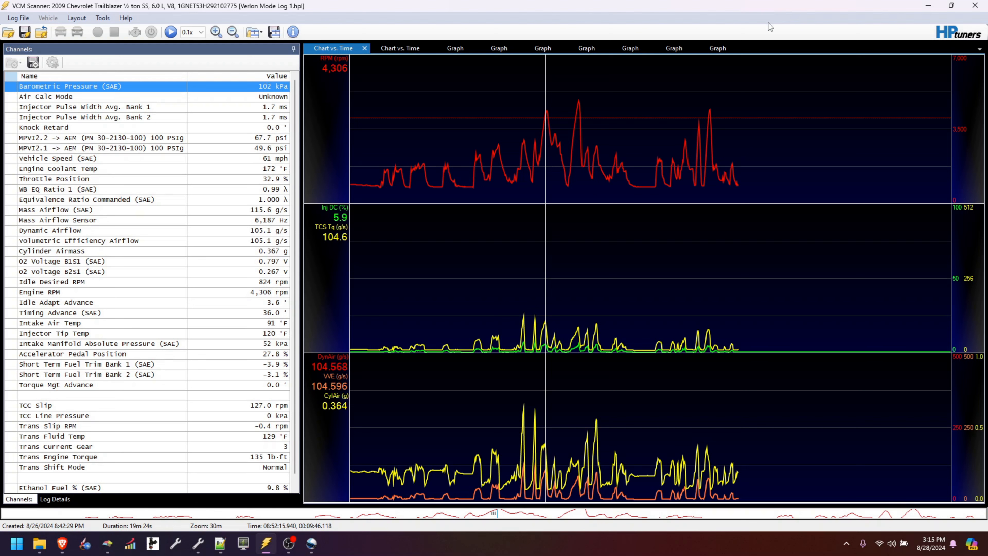
key(Up)
key(Up)
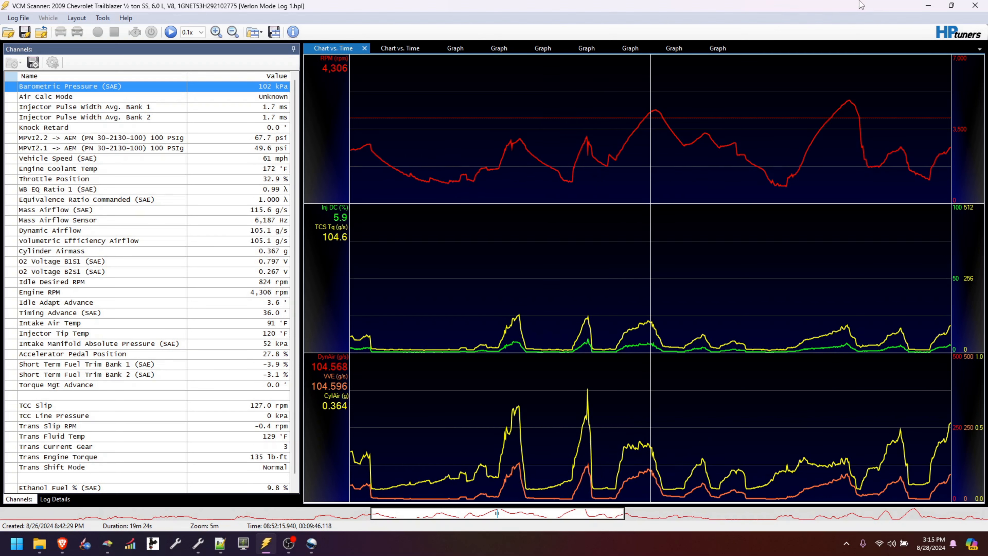
drag(639, 146, 656, 186)
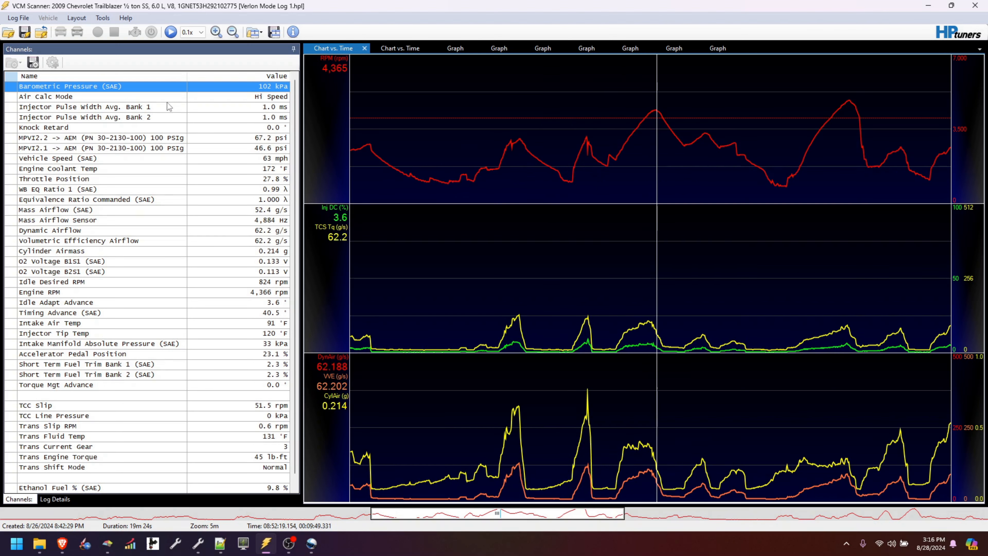
click(146, 99)
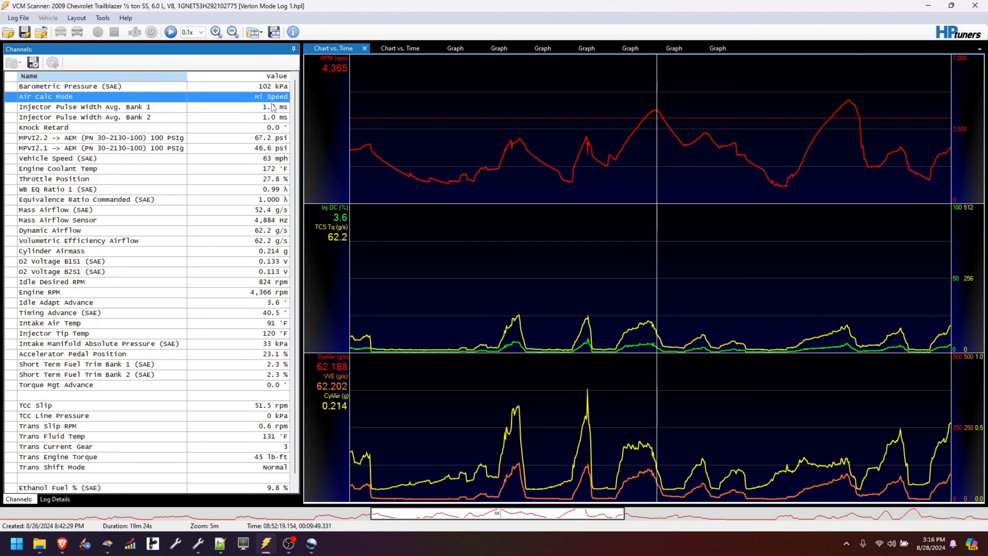
click(607, 189)
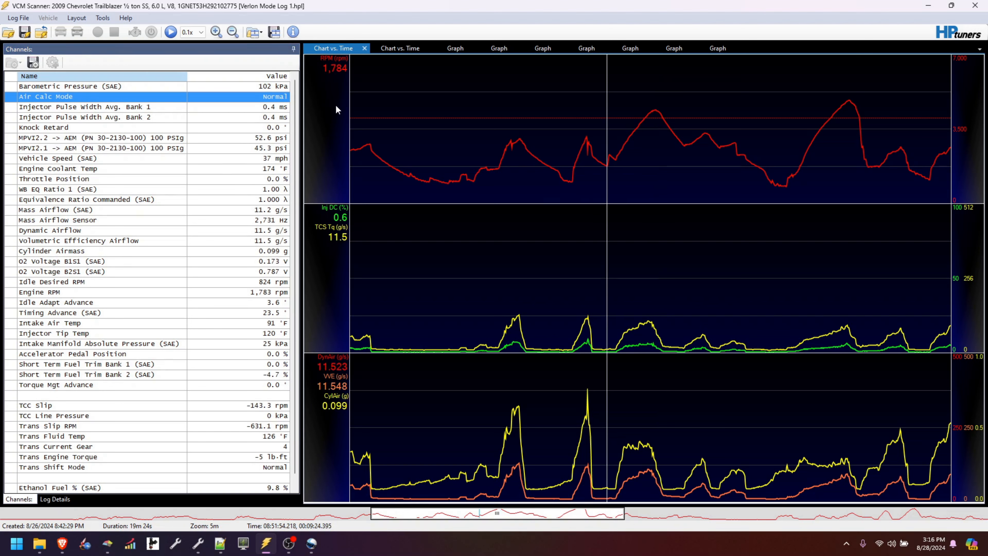
drag(651, 193, 653, 194)
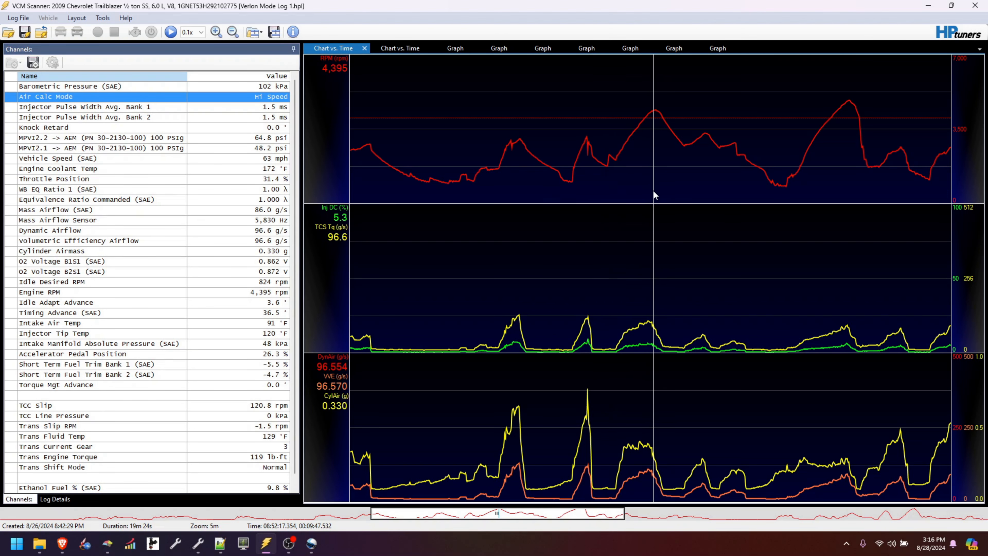
click(699, 194)
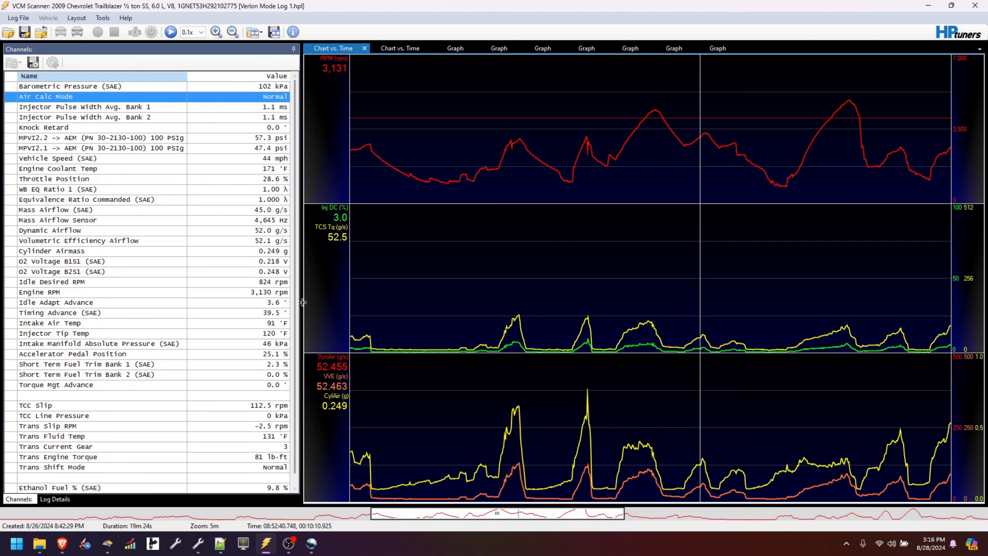
scroll(489, 298, down, 3)
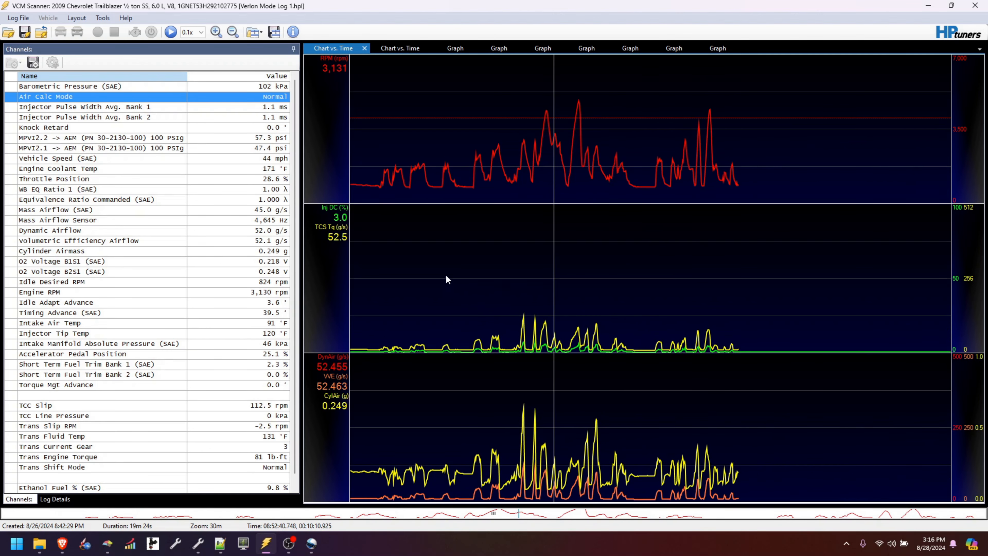
drag(400, 234, 547, 269)
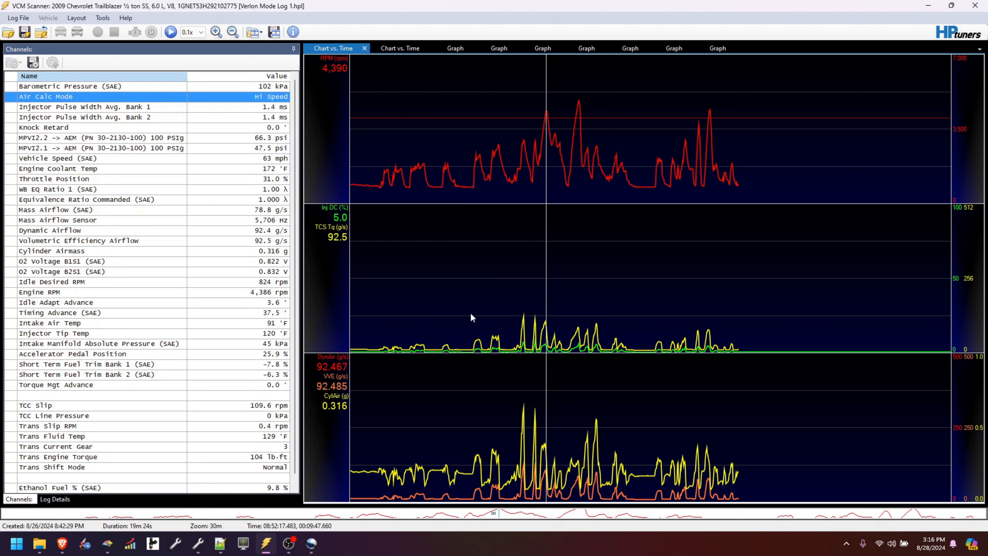
drag(385, 335, 409, 334)
In the chart layout, relabel the TCS Tq series in Group 2 as VVE and close the layout editor
right_click(338, 291)
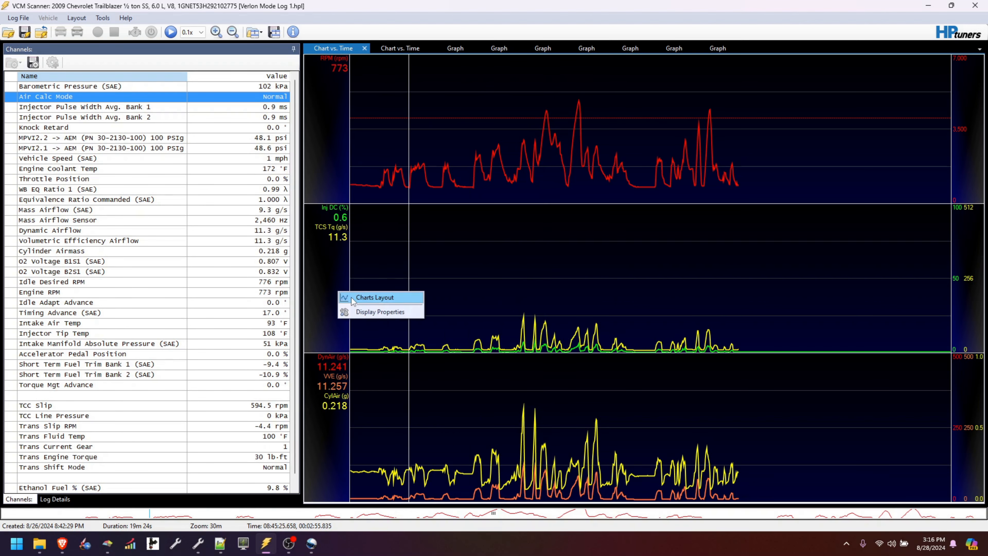
click(351, 298)
click(238, 160)
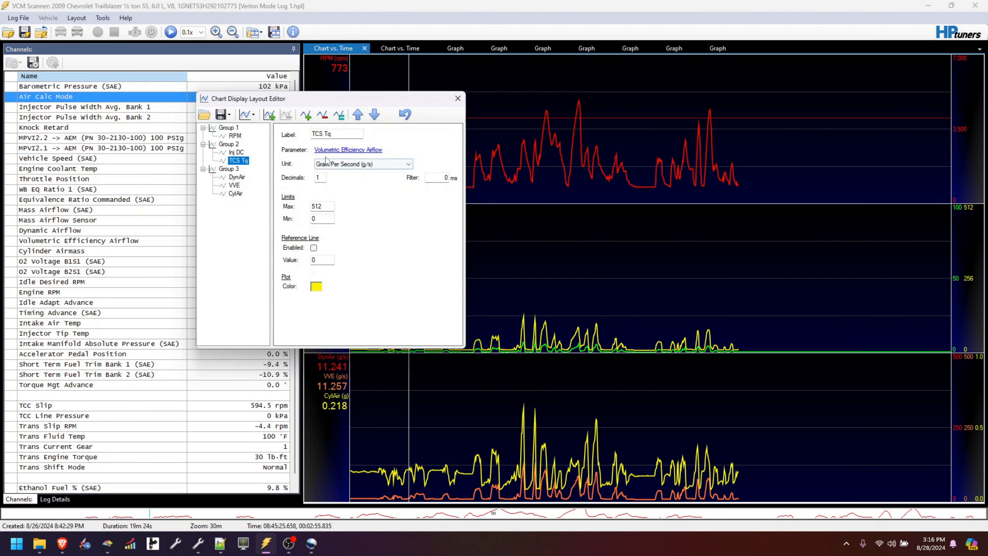
drag(312, 133, 390, 132)
text(VVE)
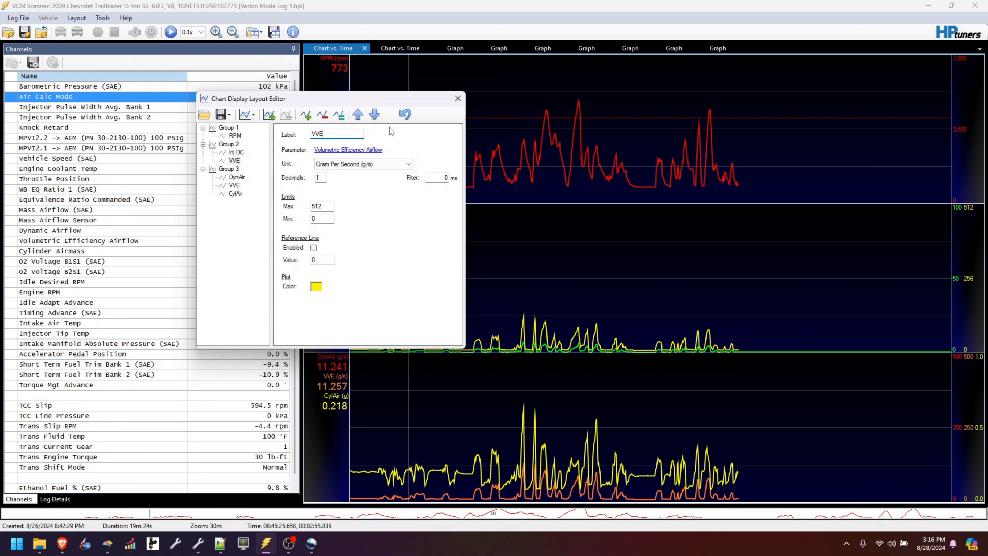
click(457, 98)
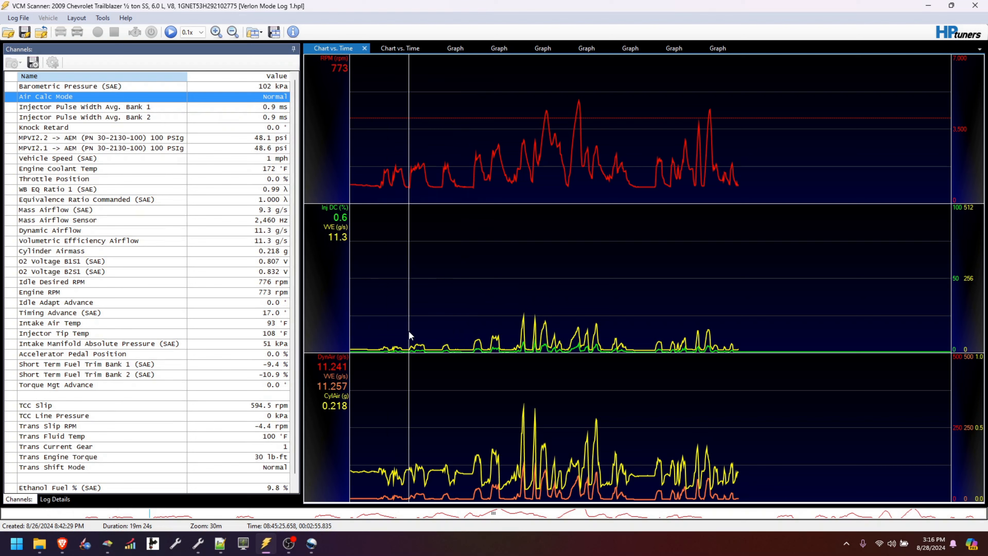
Check the VVE surface in VCM Editor, return to VCM Scanner, and examine airflow values at several points along the log
click(198, 543)
click(157, 218)
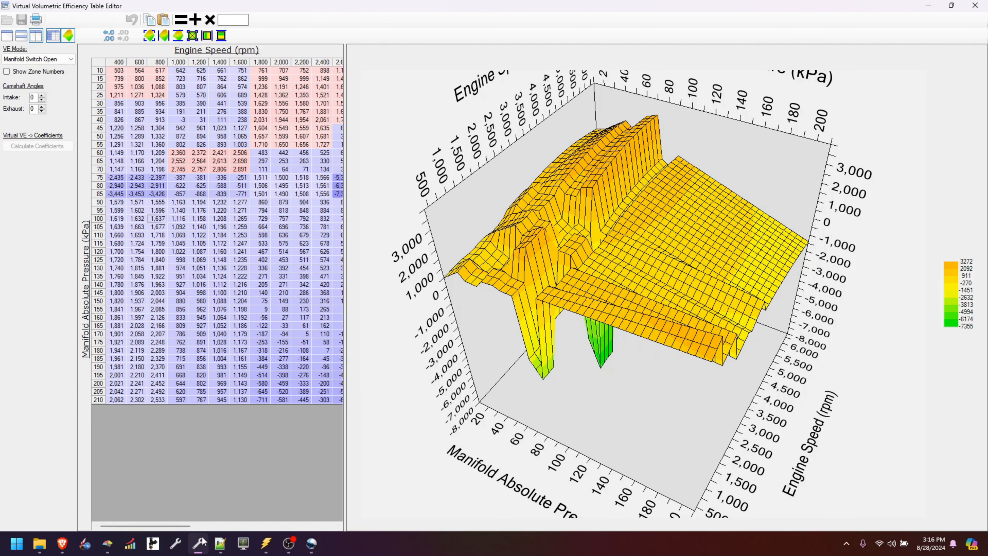
click(266, 542)
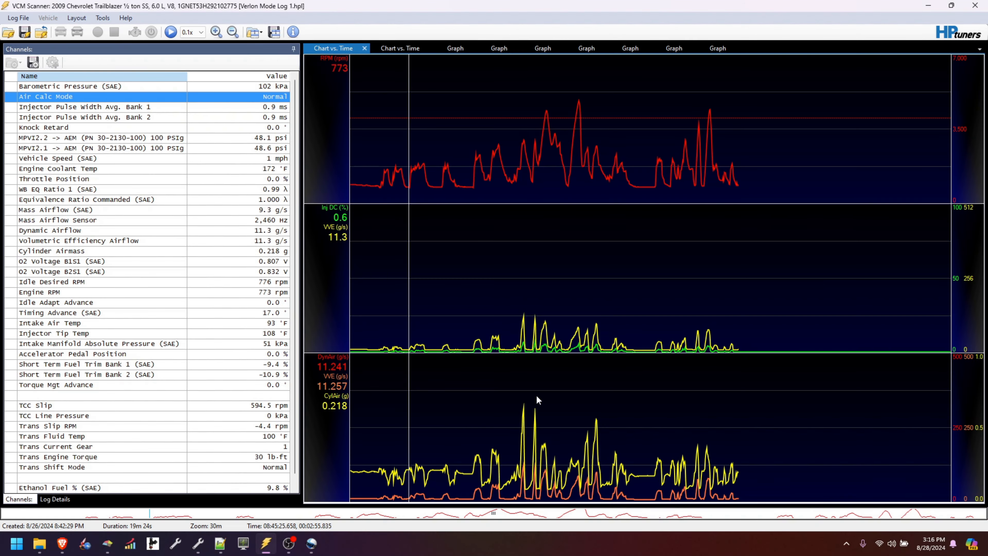
drag(478, 364, 552, 366)
drag(566, 320, 623, 352)
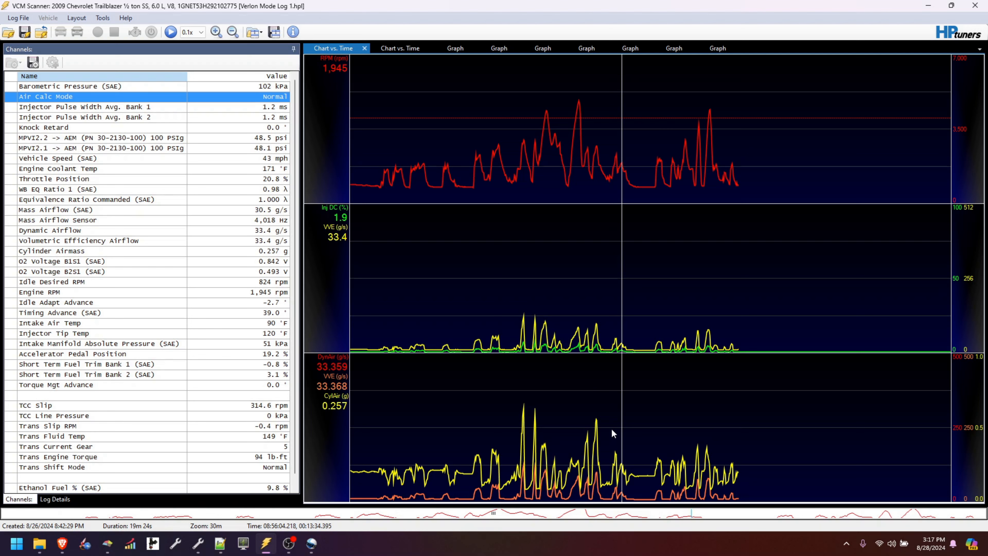
scroll(546, 414, up, 1)
drag(403, 438, 572, 459)
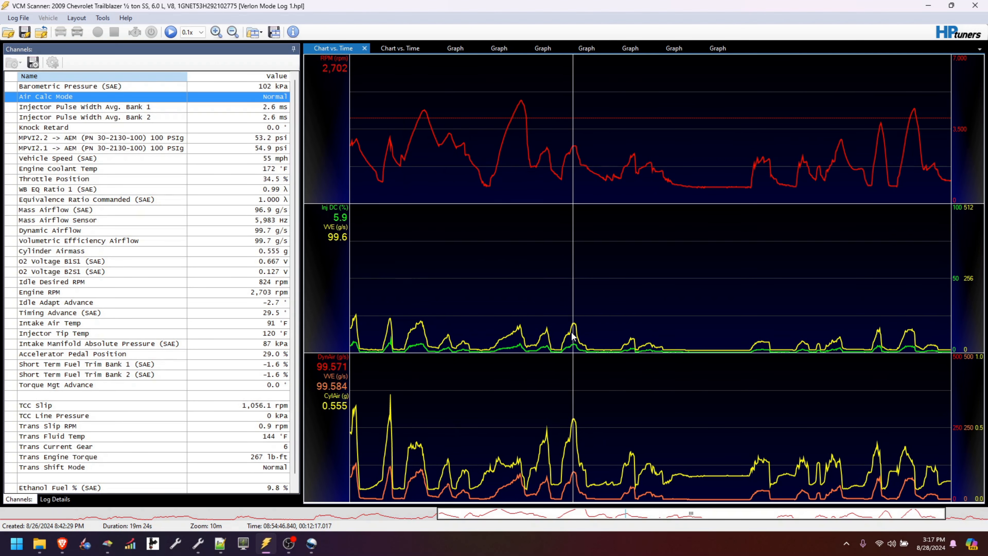
scroll(695, 386, down, 2)
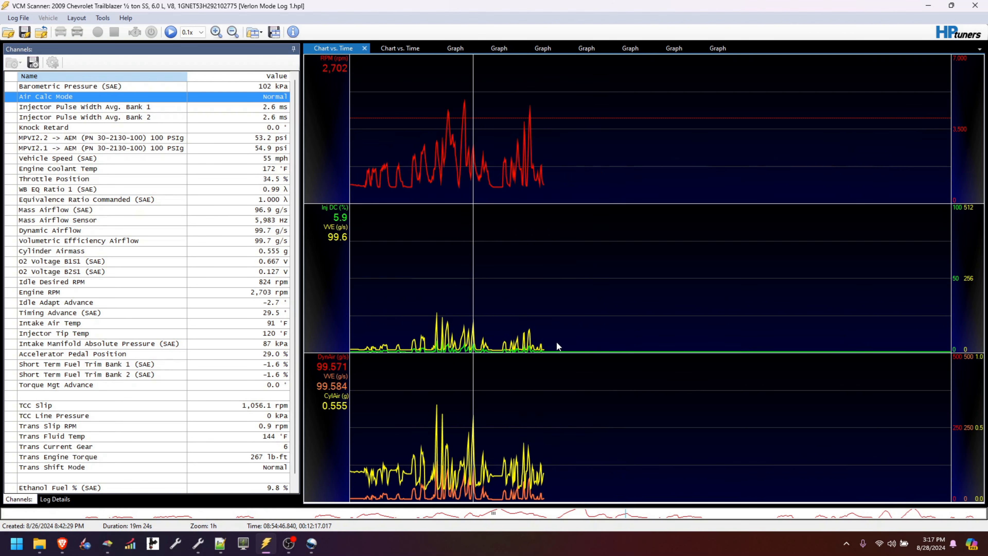
click(481, 349)
drag(477, 353, 459, 359)
scroll(460, 359, up, 1)
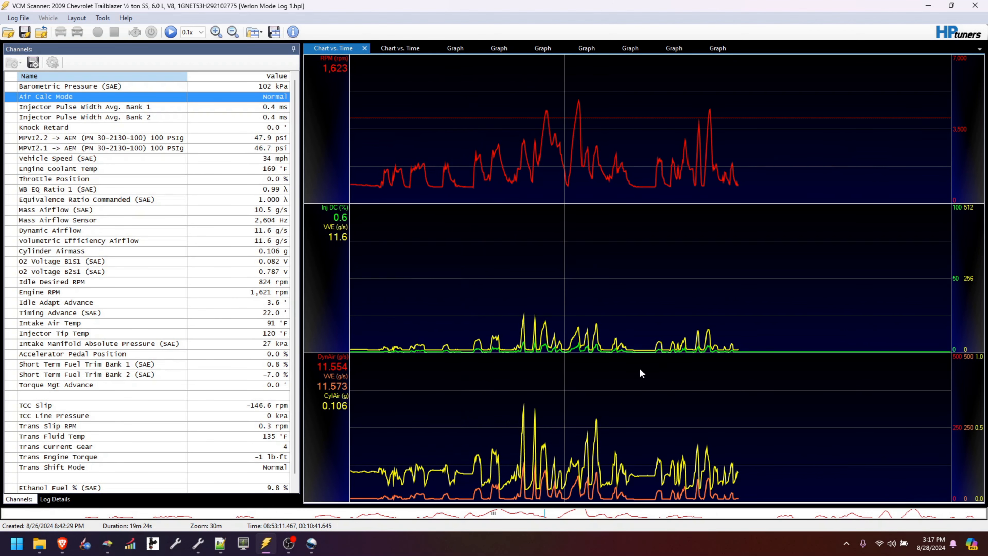
drag(638, 373, 546, 386)
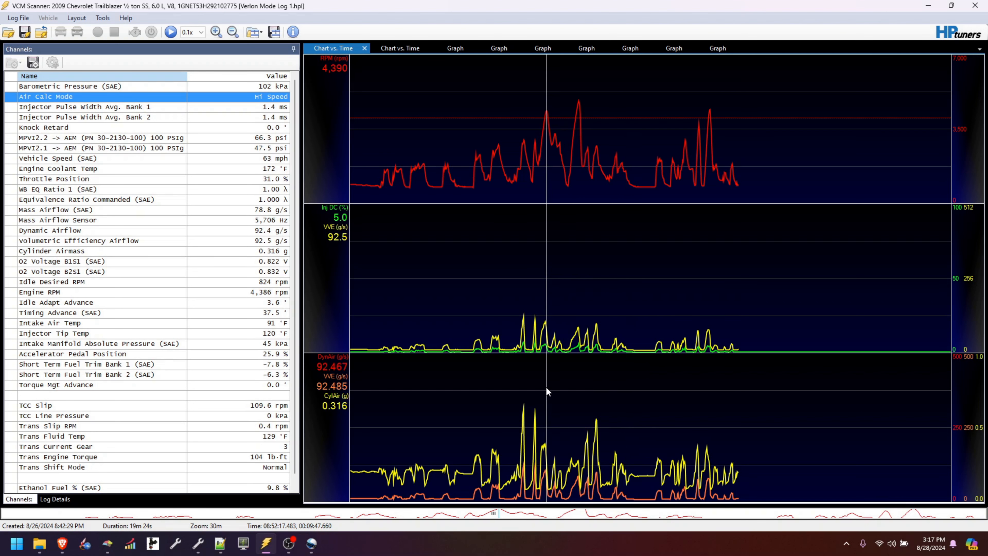